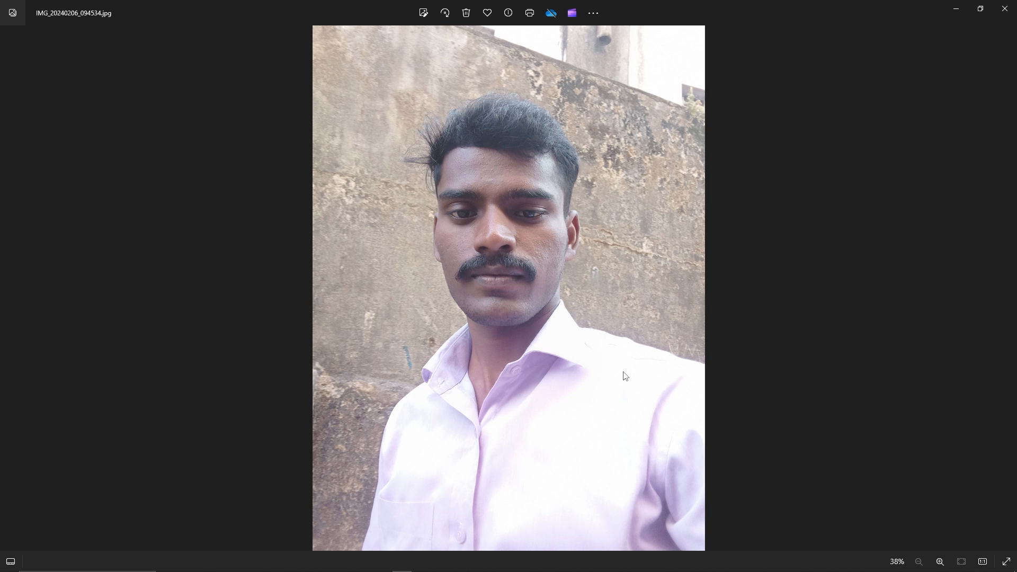
Examine the facial detail in the IMG_20240206_094534 portrait at close range.
scroll(565, 237, up, 5)
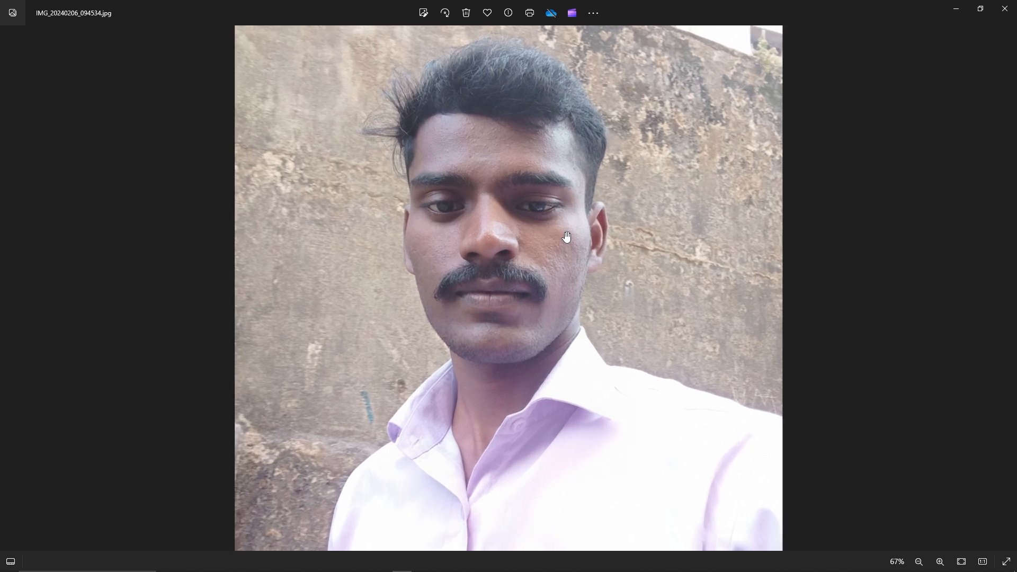
drag(565, 237, 561, 320)
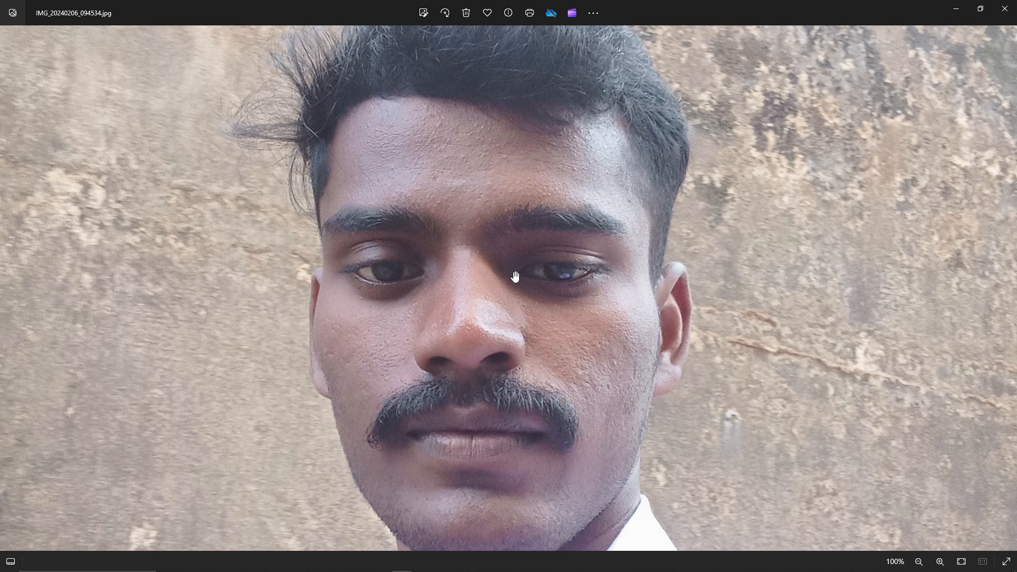
scroll(516, 277, down, 3)
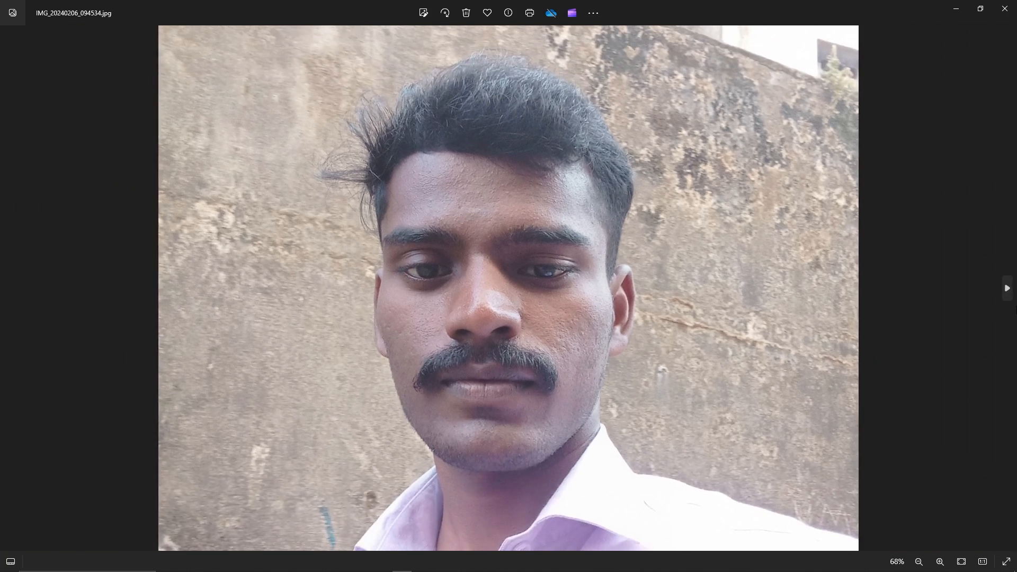
Show the IMG_20240207_105210 photo and examine the man's face and eyes at close range.
click(1007, 289)
scroll(560, 237, up, 5)
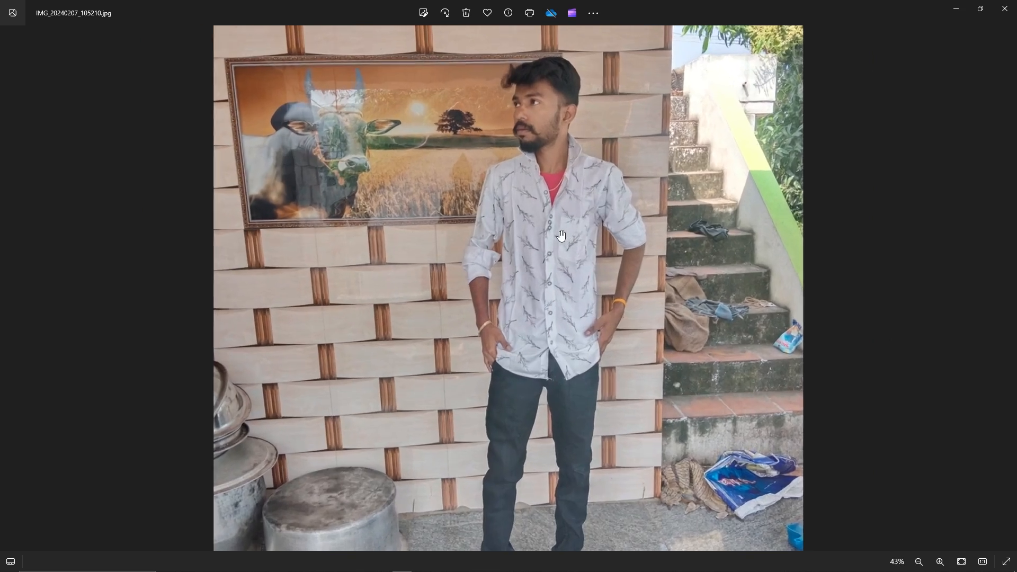
drag(567, 212, 575, 370)
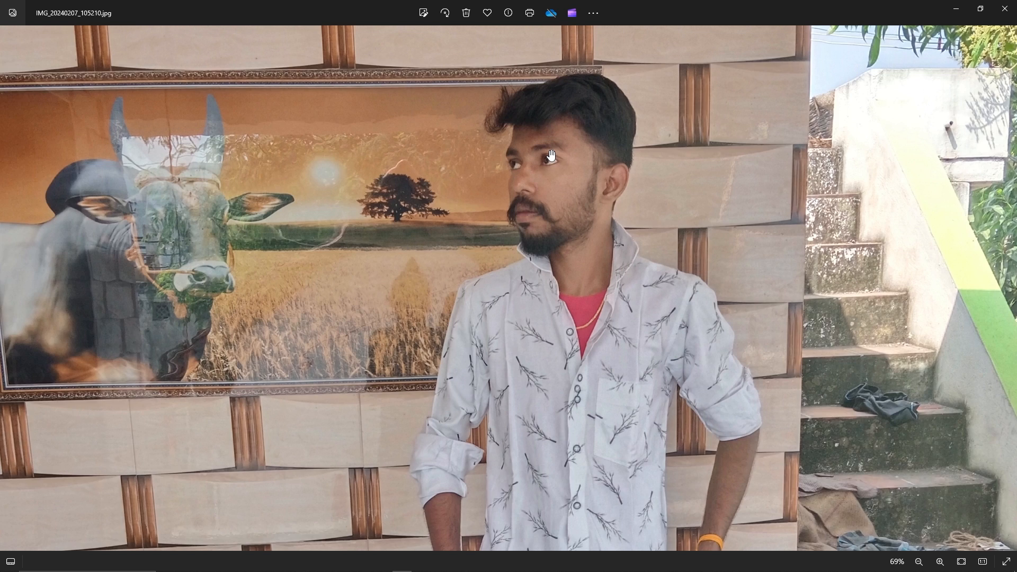
scroll(553, 154, up, 2)
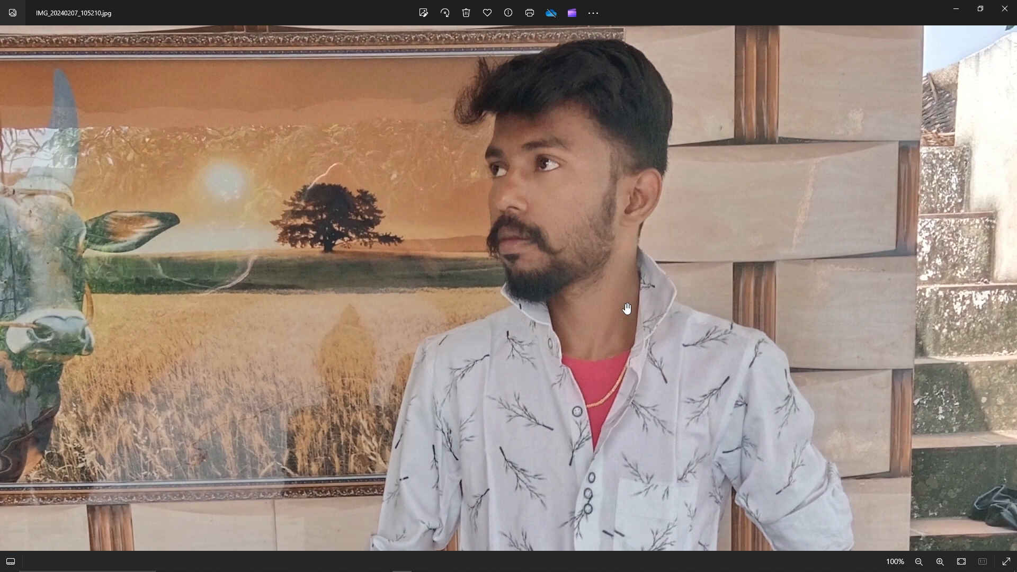
scroll(588, 136, up, 3)
scroll(576, 203, up, 3)
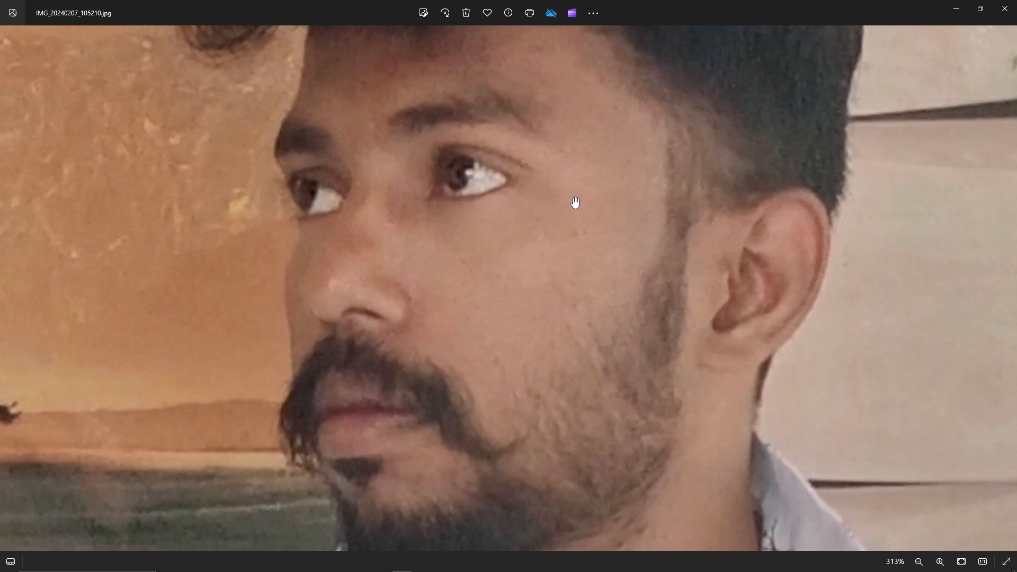
scroll(532, 272, up, 2)
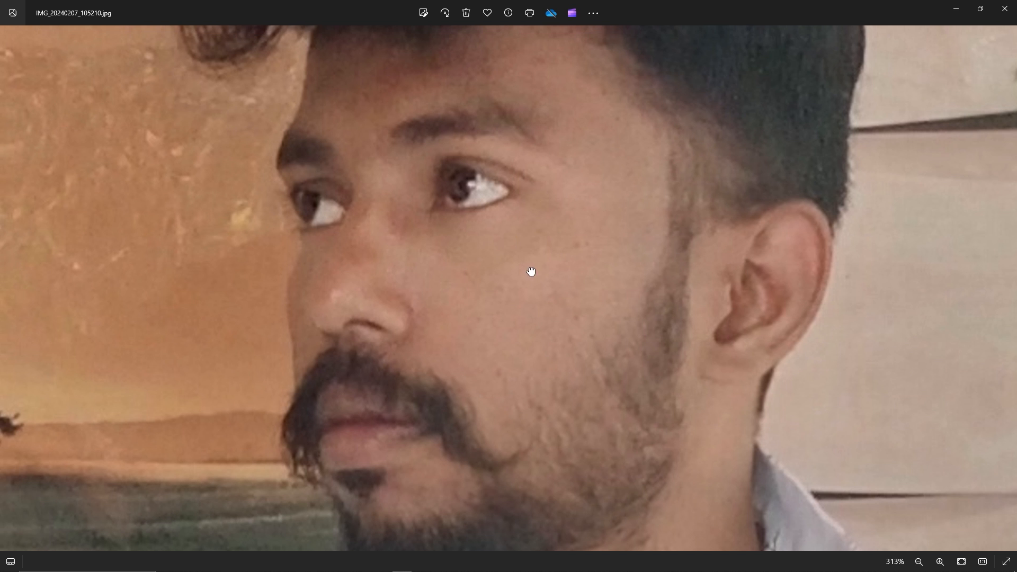
scroll(508, 288, up, 1)
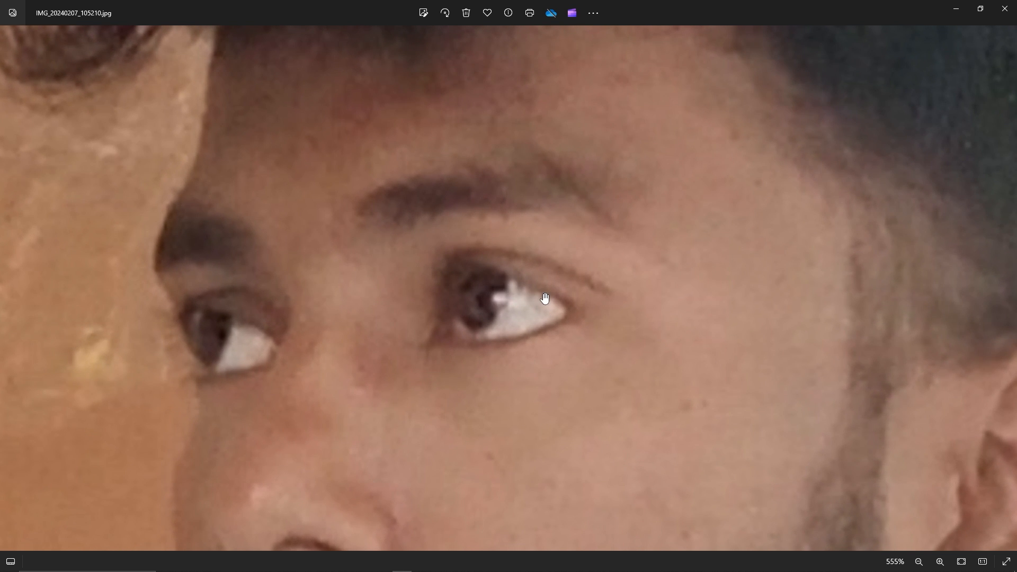
scroll(545, 298, down, 6)
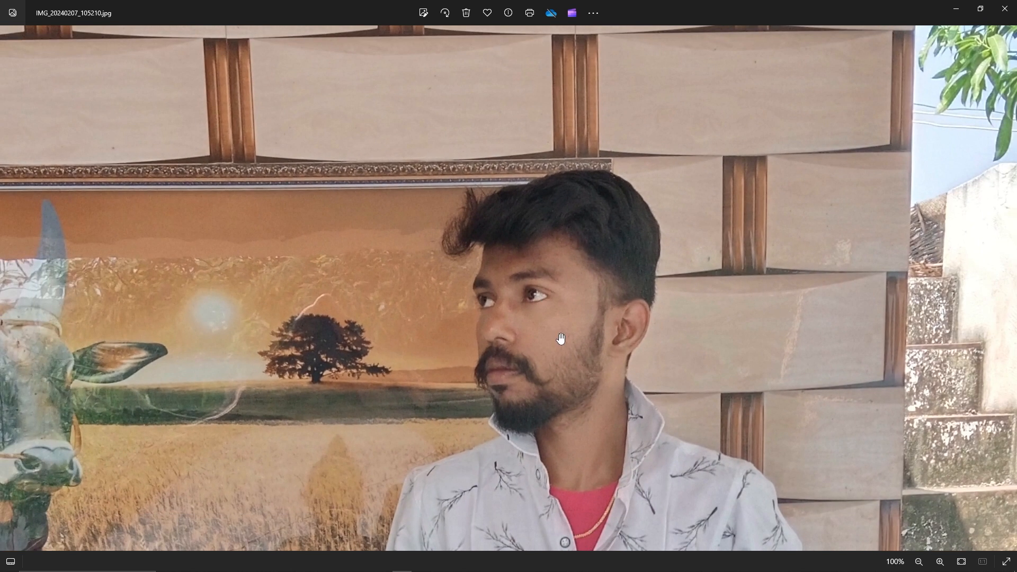
drag(556, 359, 557, 275)
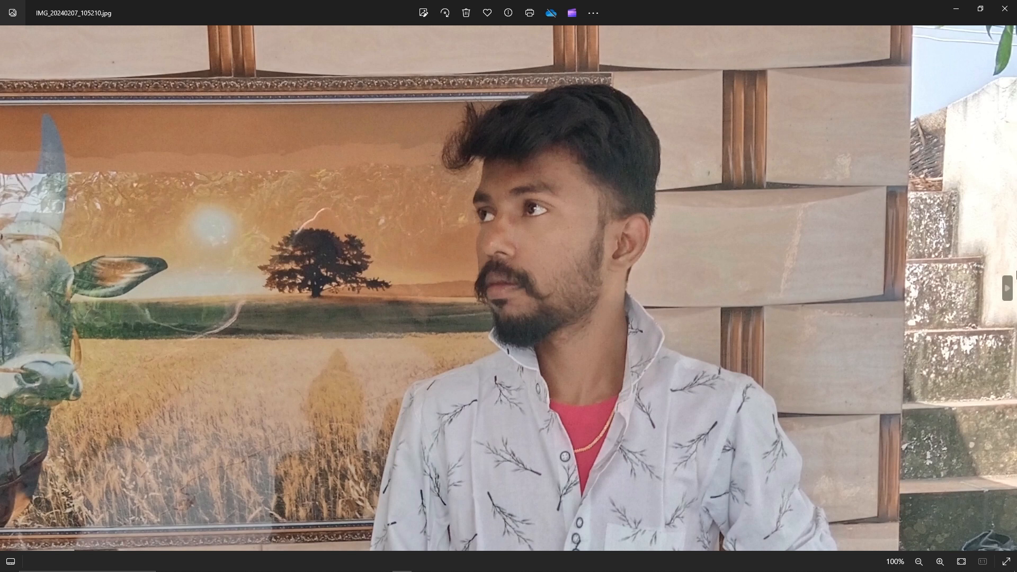
Examine the face in the WhatsApp statue photo up close, then close the photo viewer and refresh the Editing folder.
key(Right)
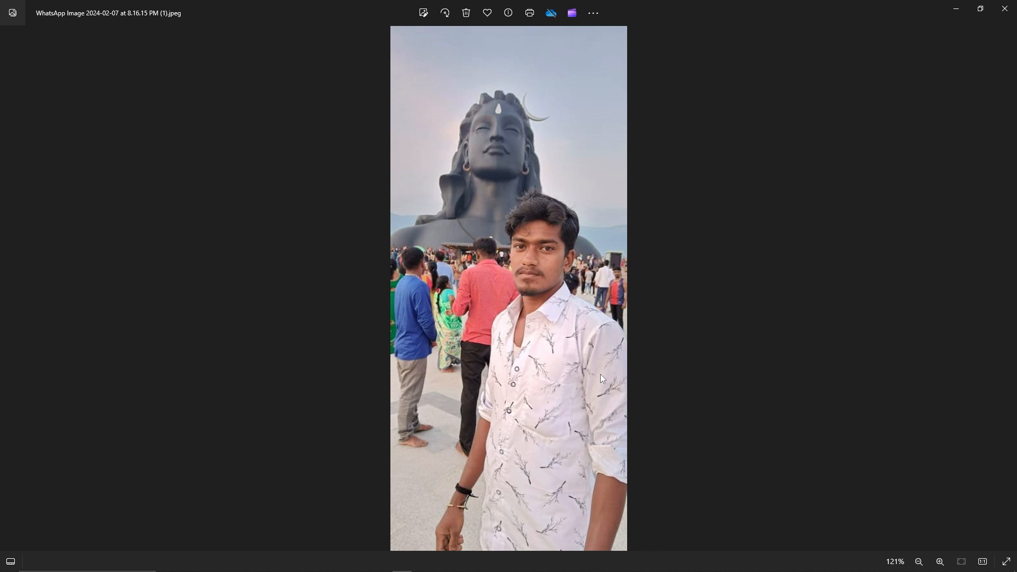
scroll(544, 284, up, 5)
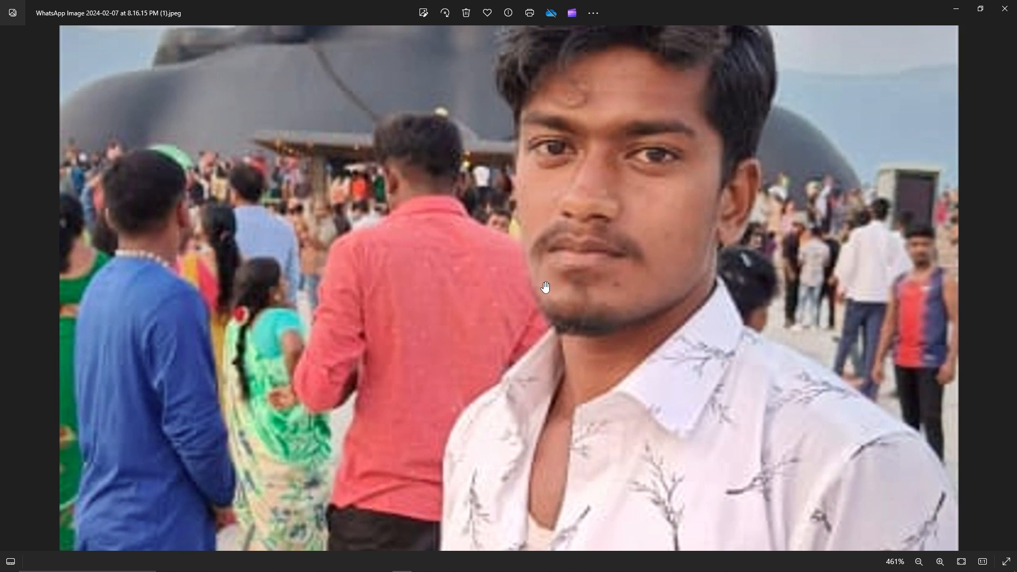
scroll(546, 287, up, 2)
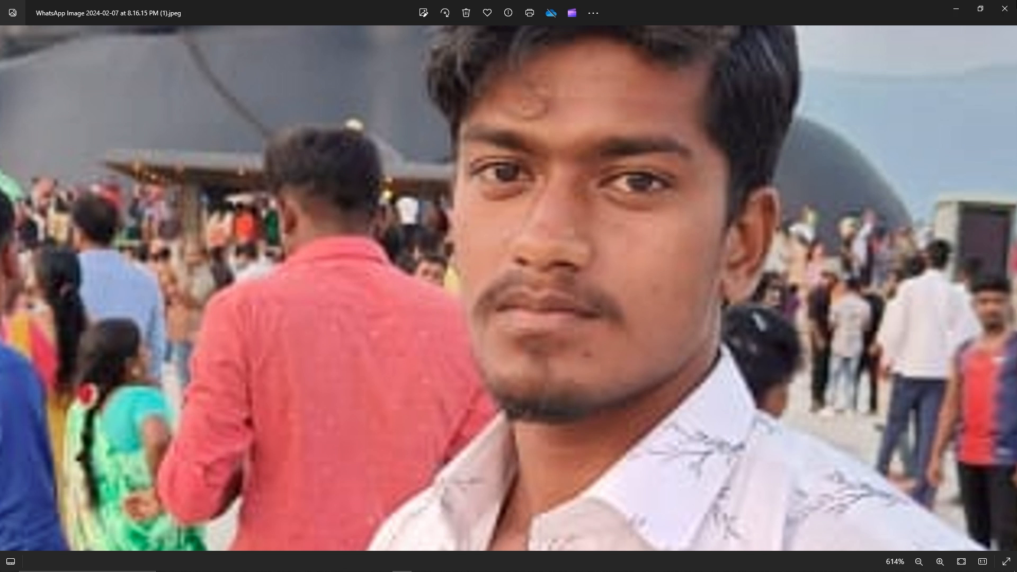
click(1004, 9)
right_click(697, 291)
click(597, 329)
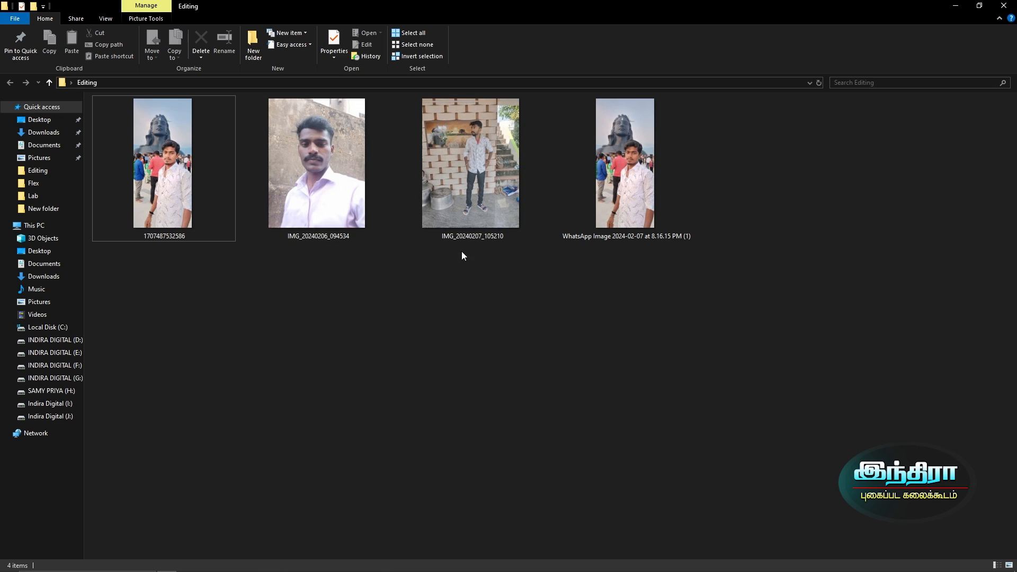
click(630, 180)
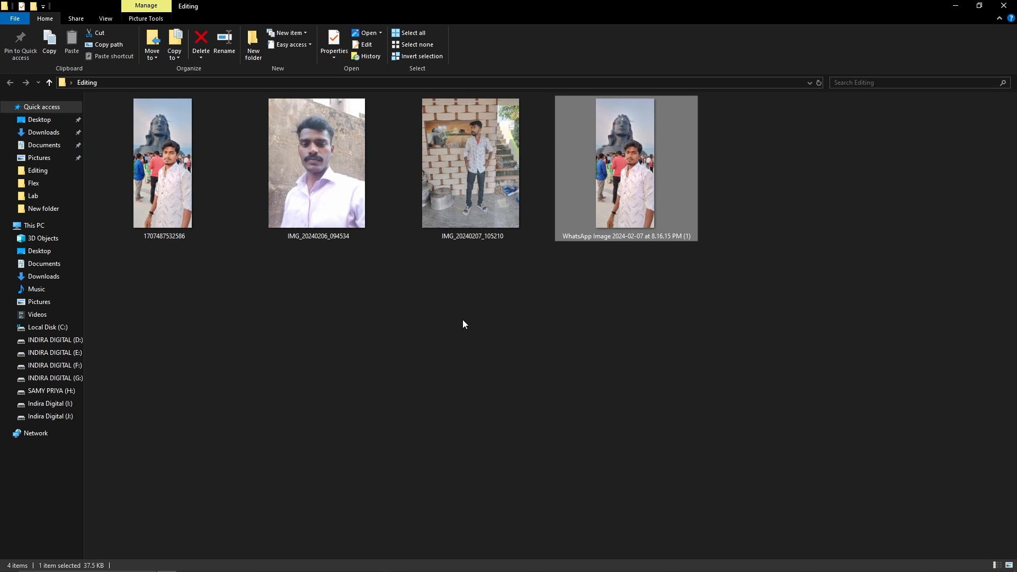
ctrl+click(153, 190)
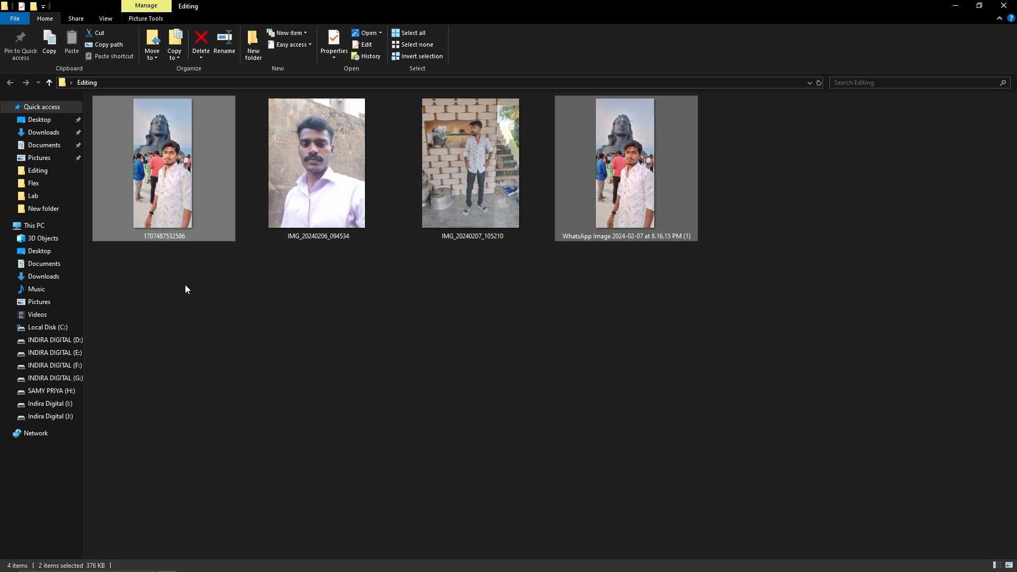
drag(161, 184, 189, 199)
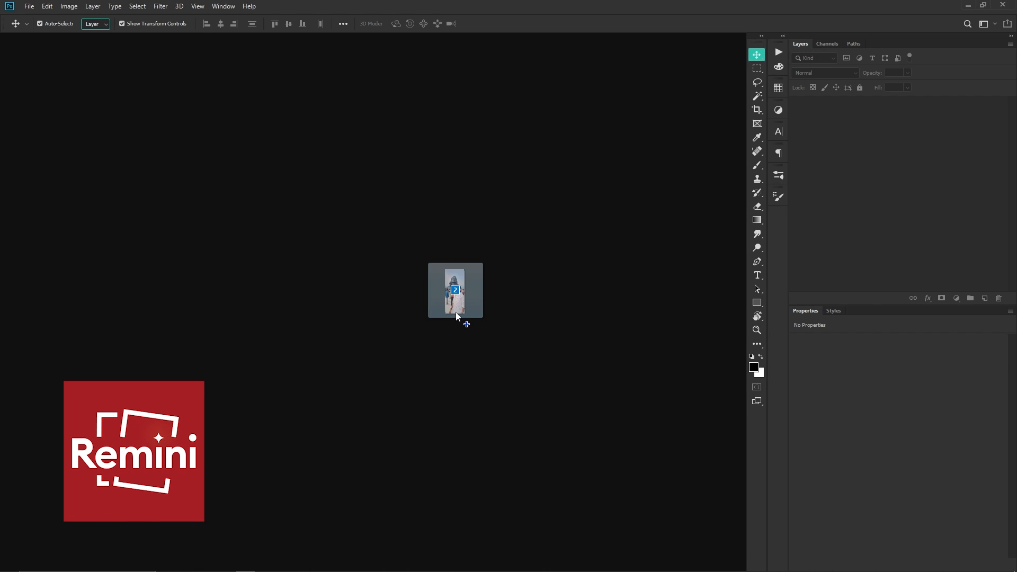
drag(456, 313, 469, 317)
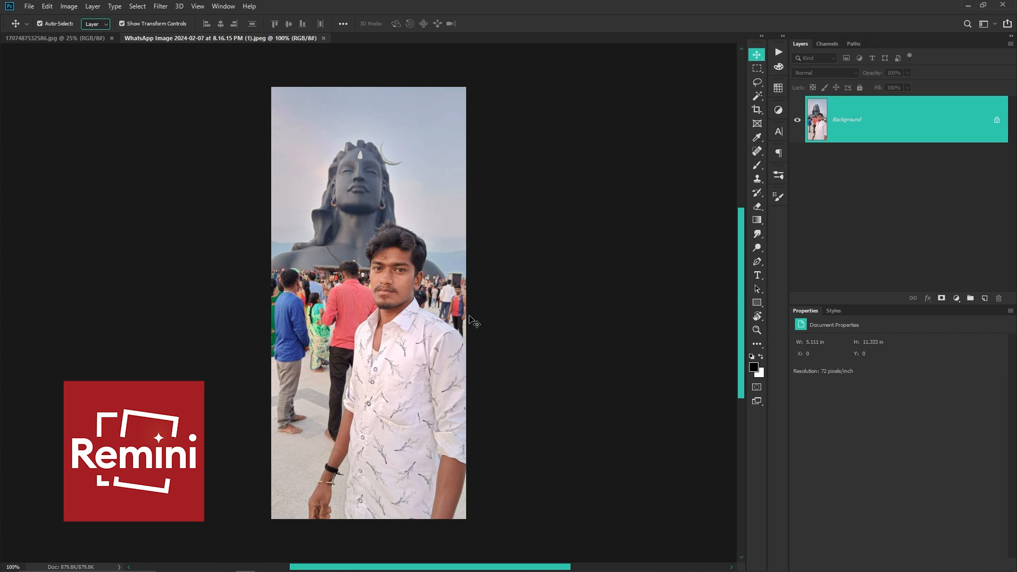
Arrange the two open photos in a 2-up Vertical layout and compare the man's face in both up close.
click(228, 8)
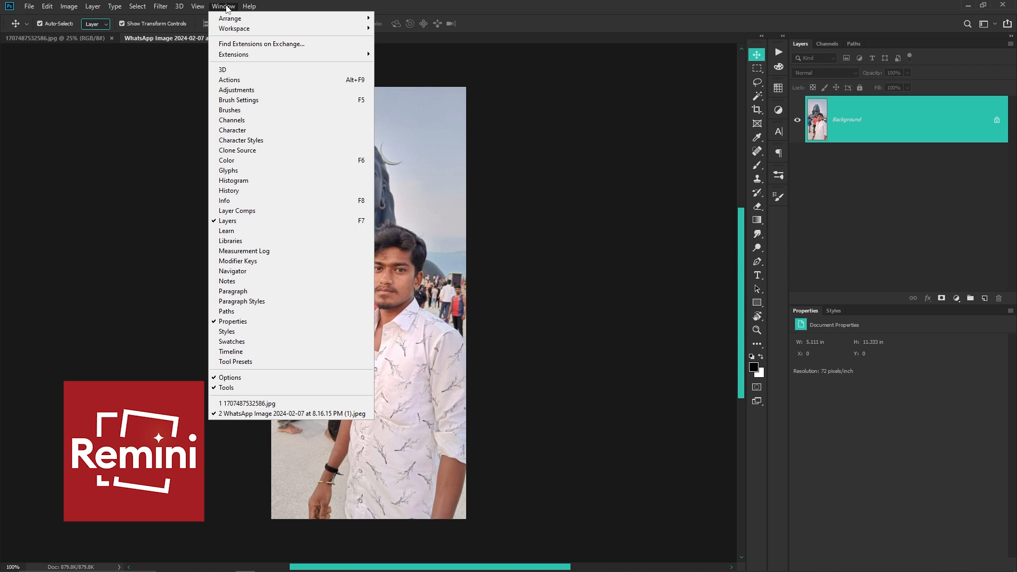
mouse_move(249, 6)
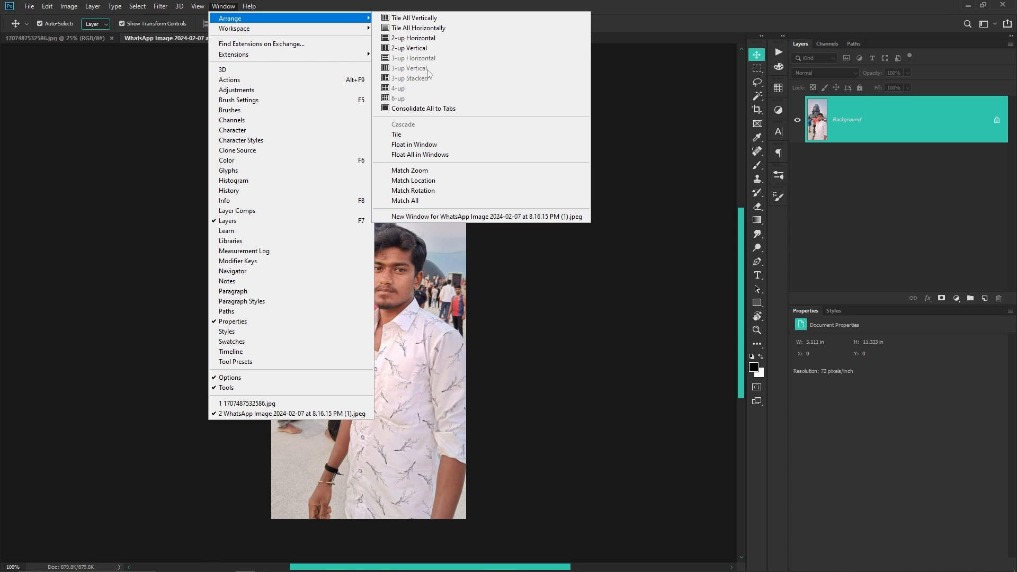
click(429, 53)
click(594, 281)
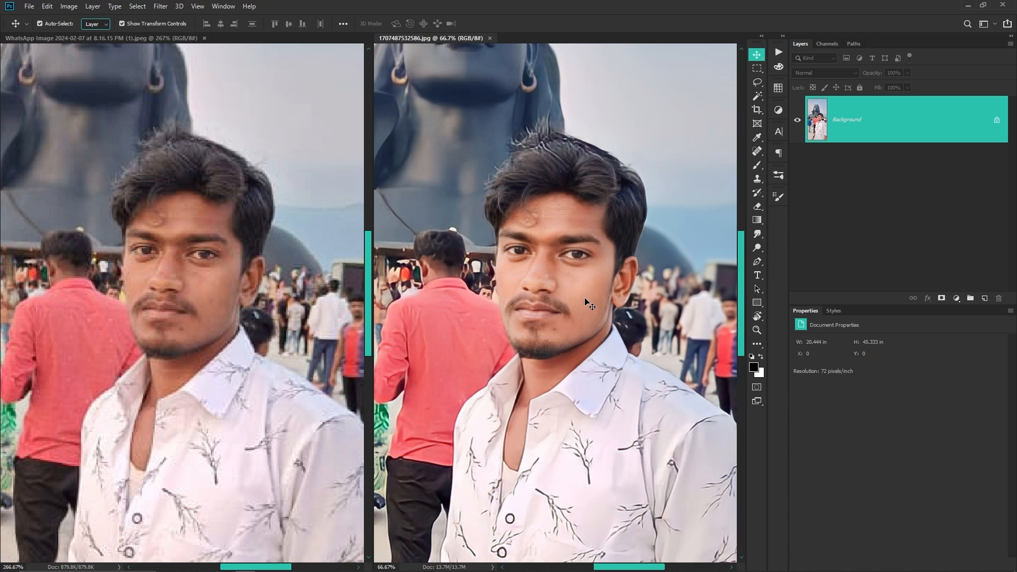
ctrl+click(586, 299)
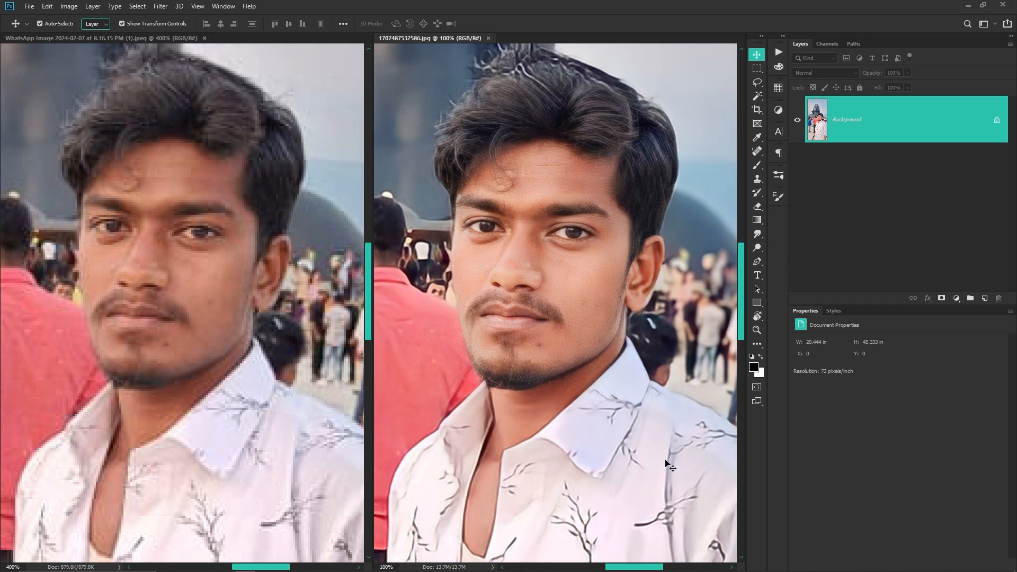
Close both comparison photos and return to the Editing folder.
key(ctrl+w)
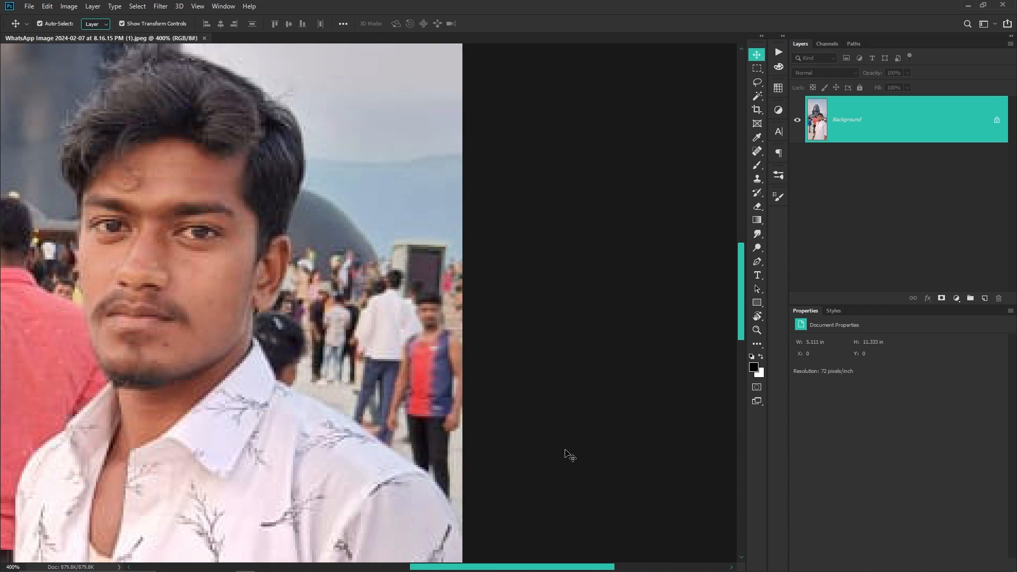
key(ctrl+w)
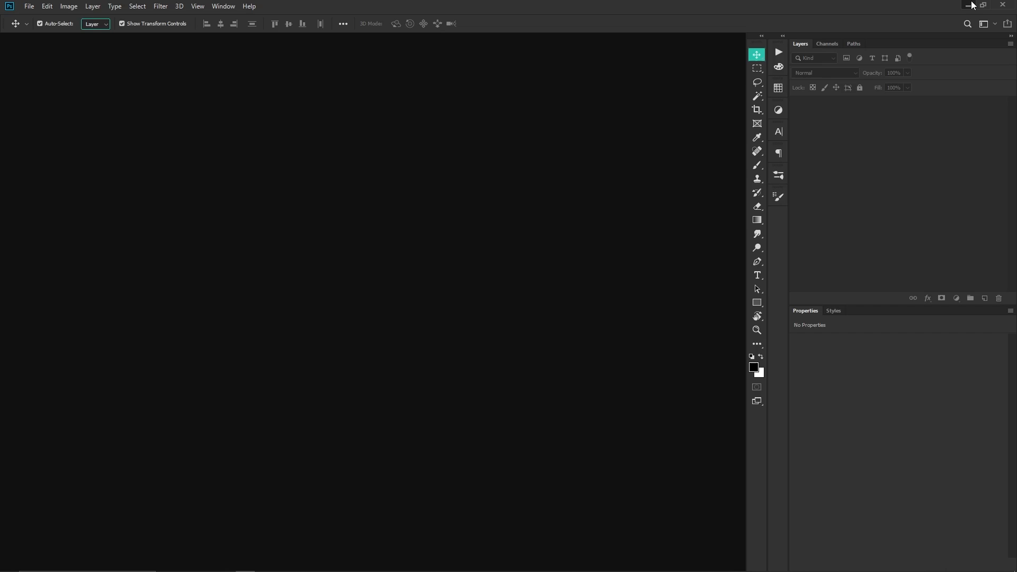
click(969, 5)
Open the IMG_20240206_094534 portrait in Photoshop and duplicate its Background layer.
click(334, 196)
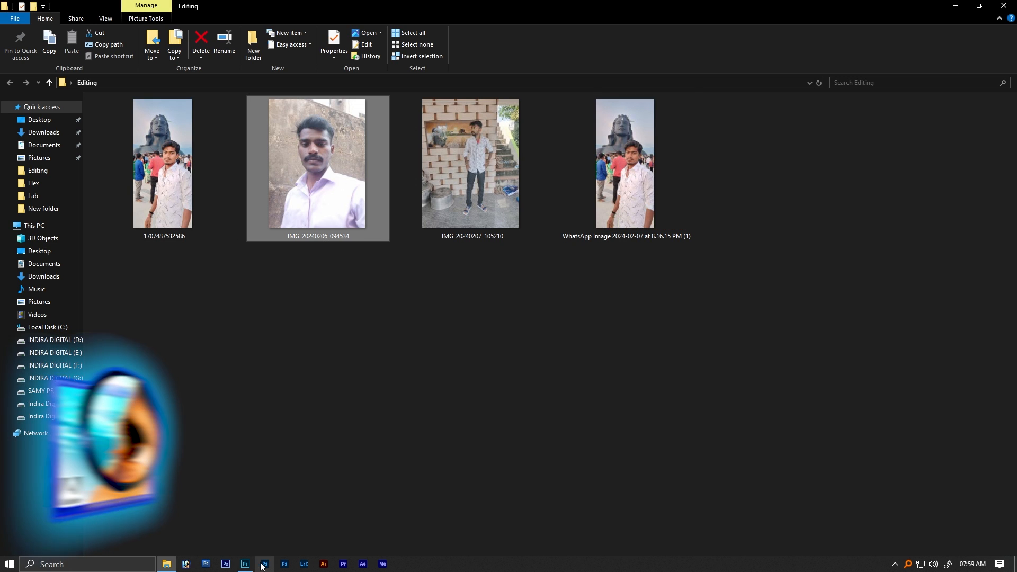
mouse_move(254, 564)
click(250, 539)
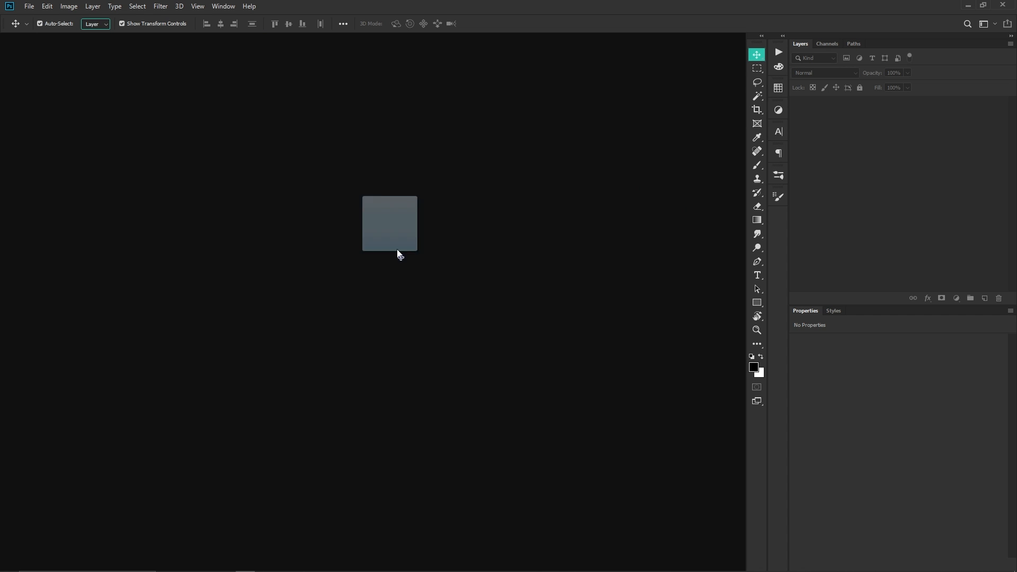
drag(400, 255, 415, 256)
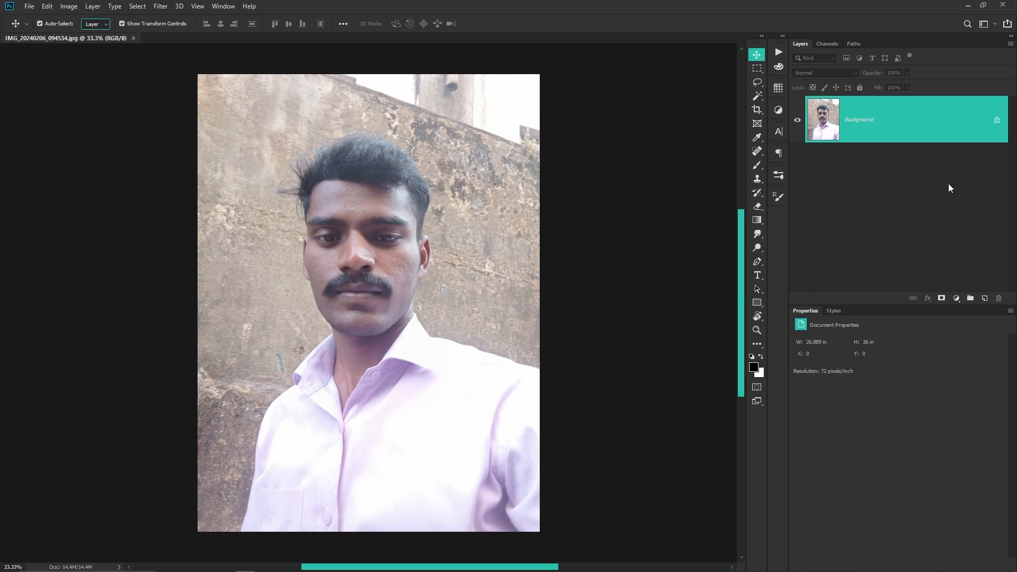
key(ctrl+j)
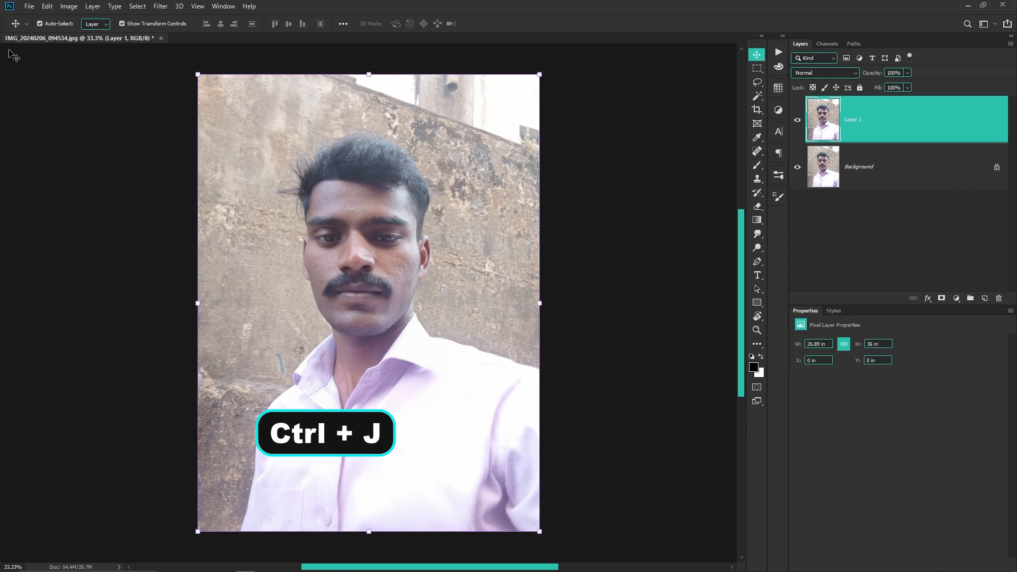
Try Auto Tone and then Auto Contrast on the duplicated portrait layer, undoing each correction.
click(71, 11)
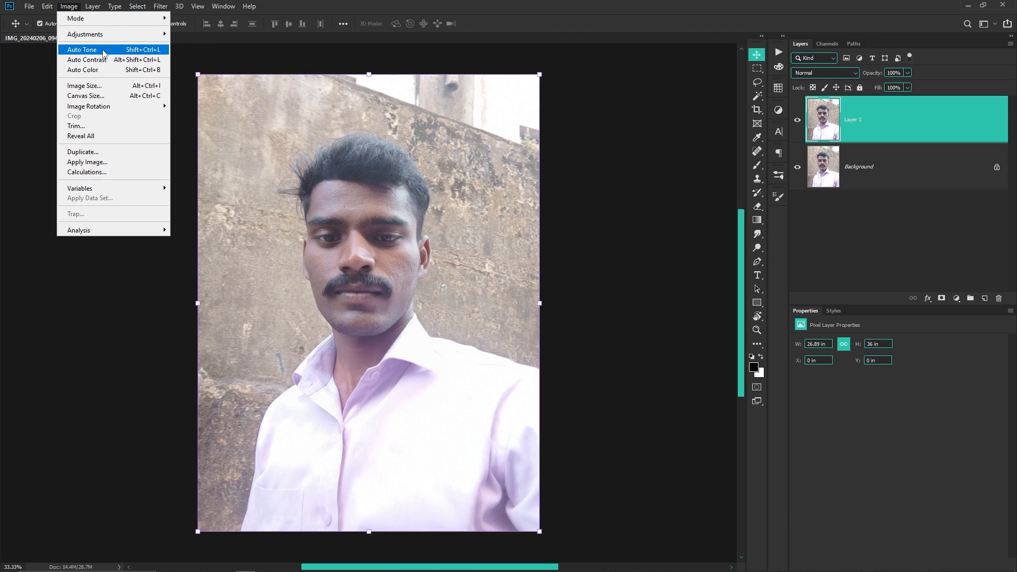
click(103, 61)
scroll(386, 281, up, 5)
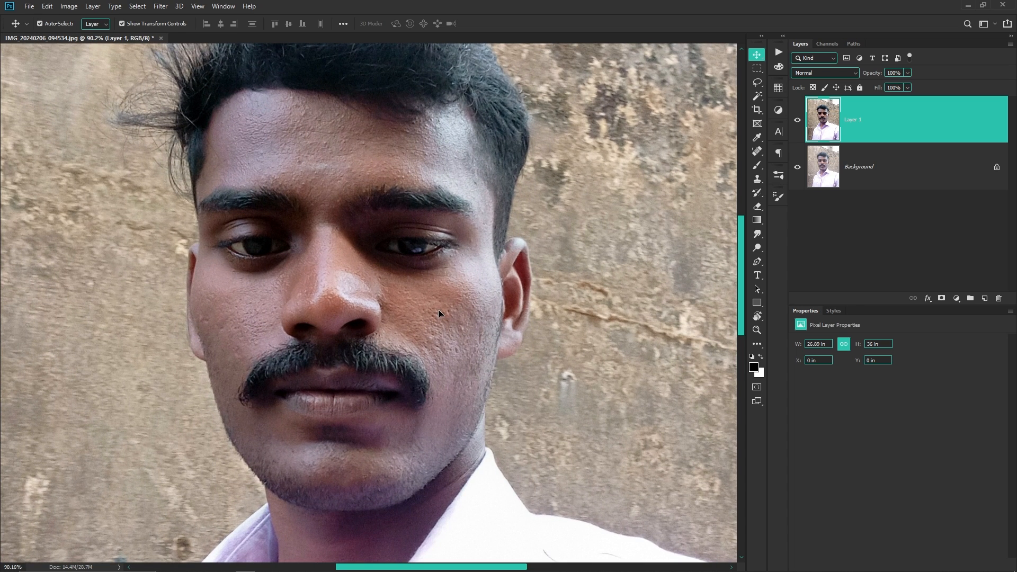
key(ctrl+z)
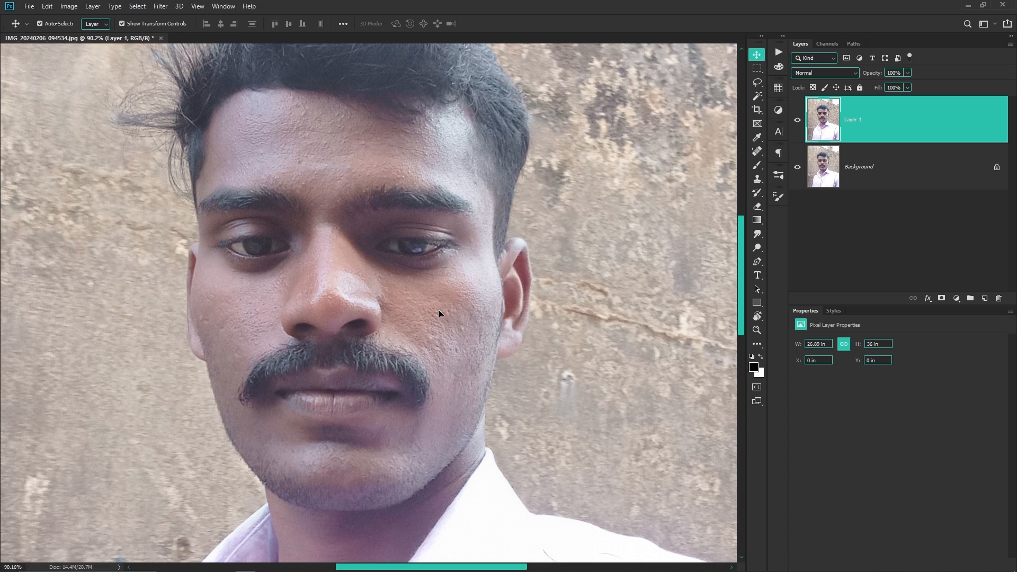
click(68, 6)
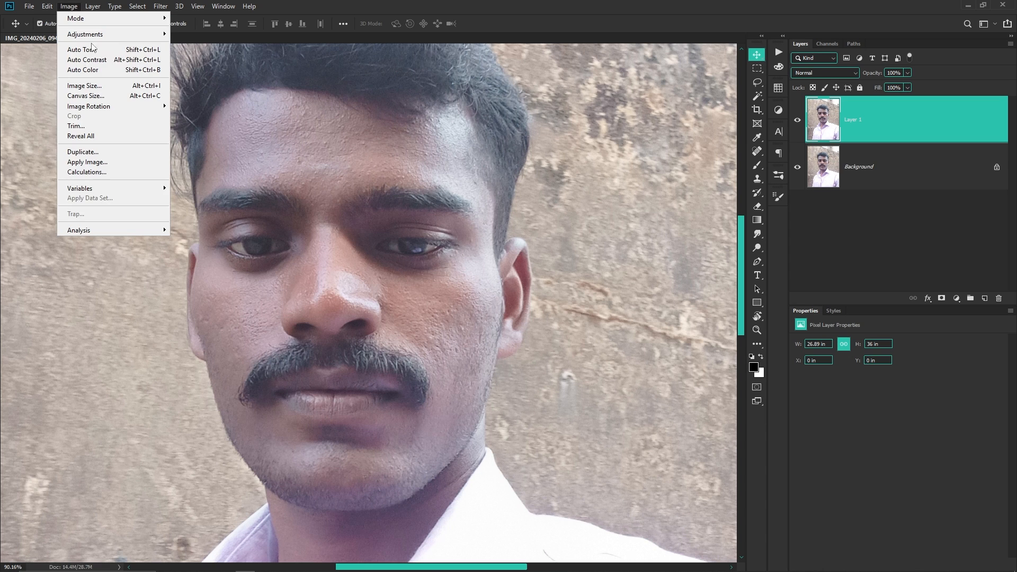
click(87, 59)
key(ctrl+z)
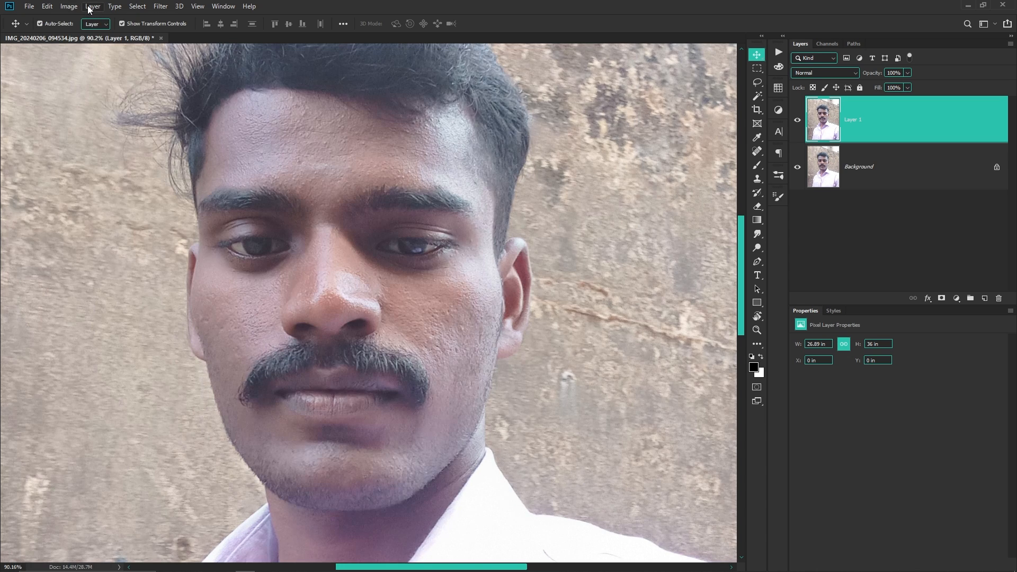
Apply Auto Color to the duplicated portrait layer.
click(69, 5)
click(84, 69)
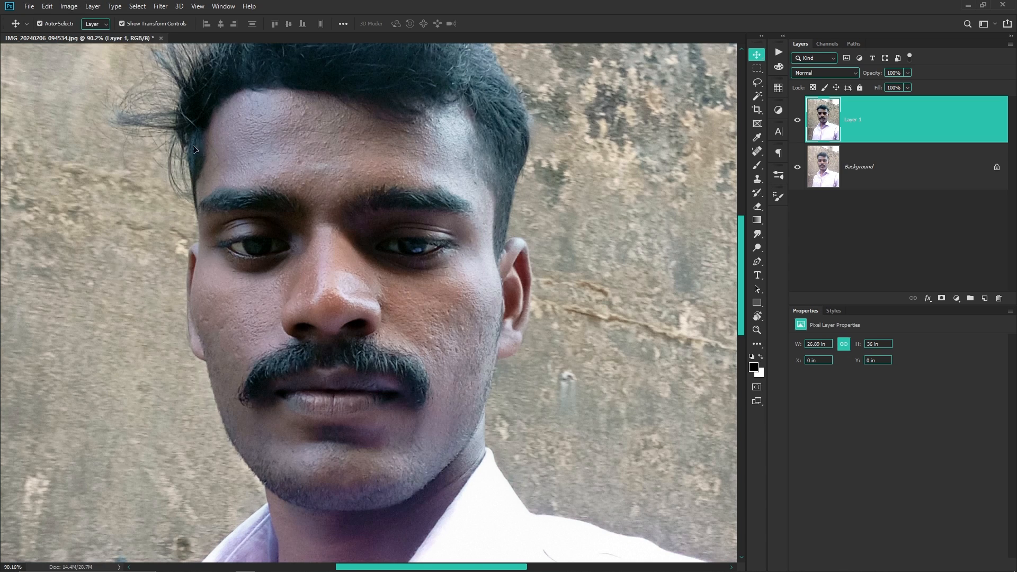
Compare the full portrait with and without Auto Color, and leave the correction undone on the duplicated layer.
key(ctrl+0)
key(ctrl+z)
key(ctrl+shift+z)
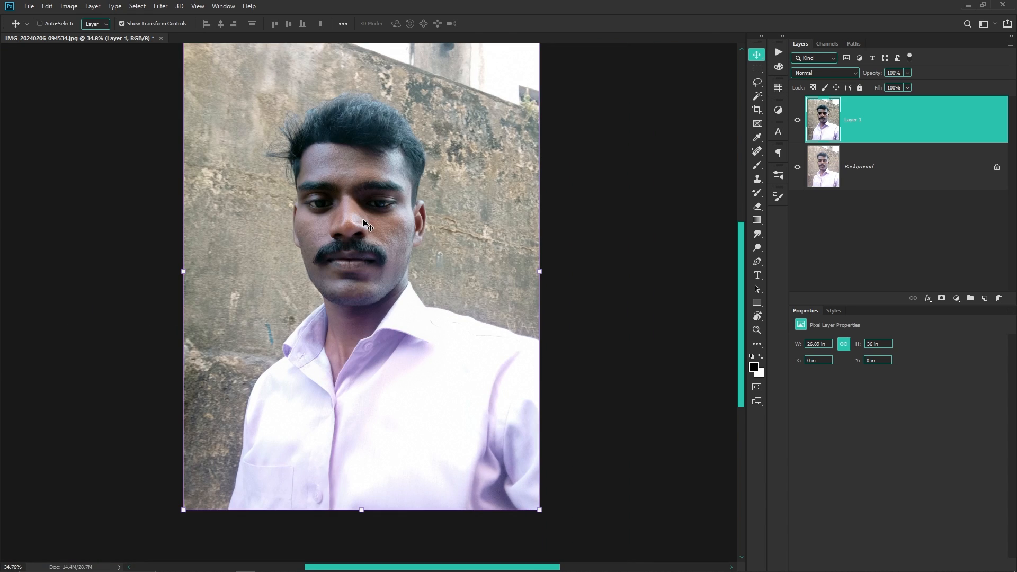
key(ctrl+z)
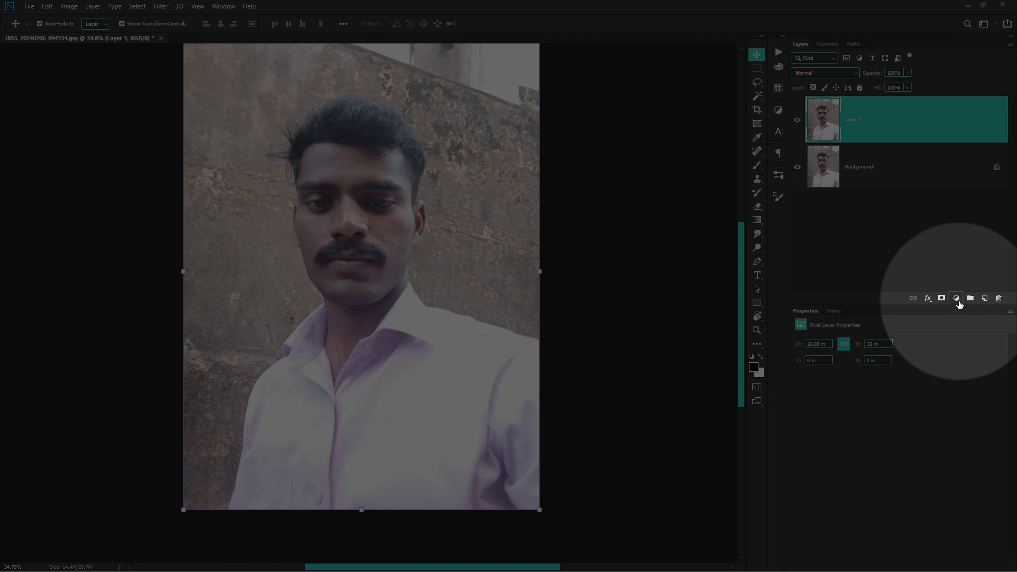
Add a Curves adjustment layer above the duplicated portrait, try its automatic correction and undo that correction.
click(958, 301)
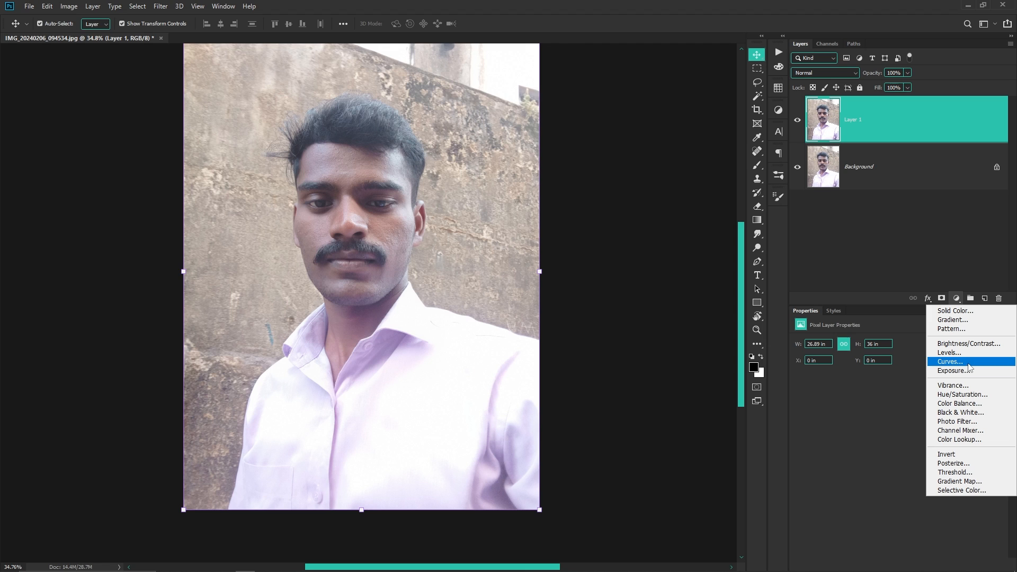
click(959, 362)
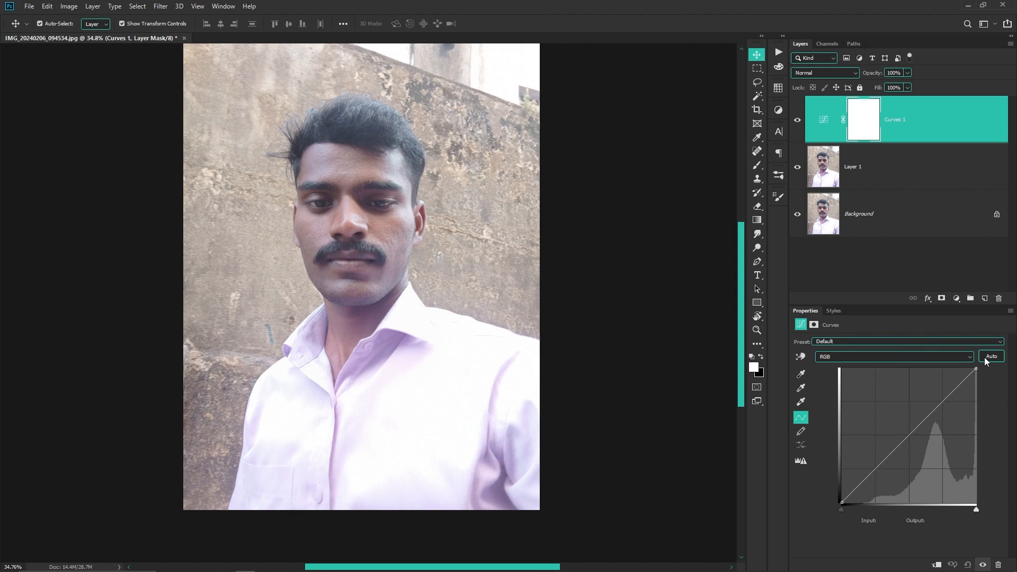
click(991, 356)
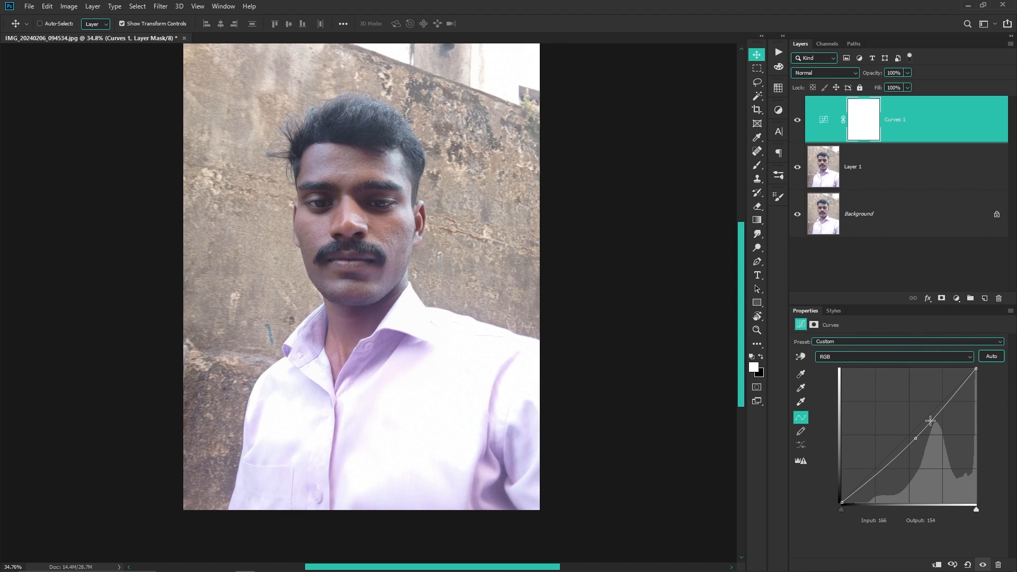
key(ctrl+z)
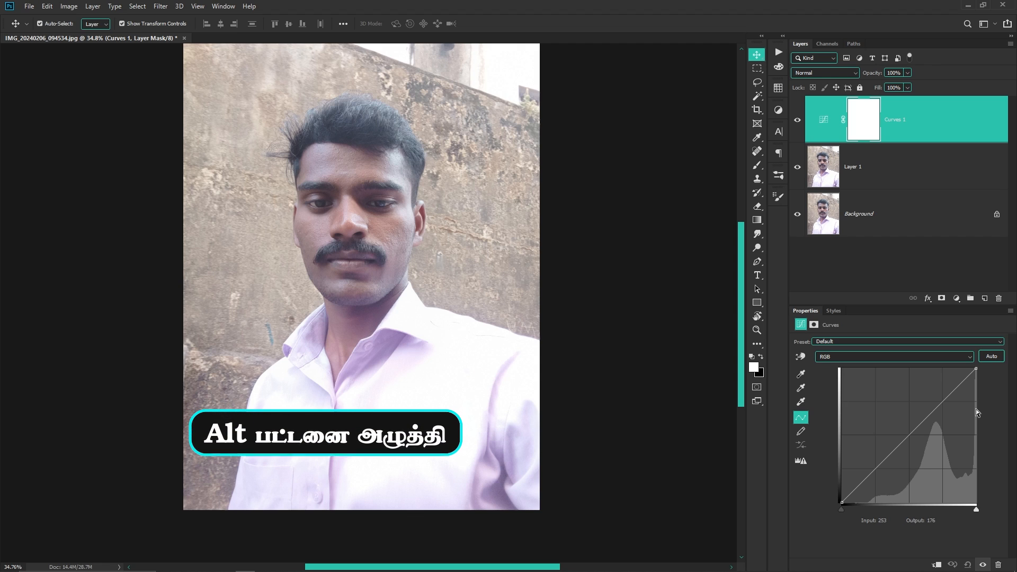
Try the Monochromatic Contrast, Per Channel Contrast and Dark & Light Colors algorithms for the Curves auto correction, cancel them and delete the Curves layer.
alt+click(987, 361)
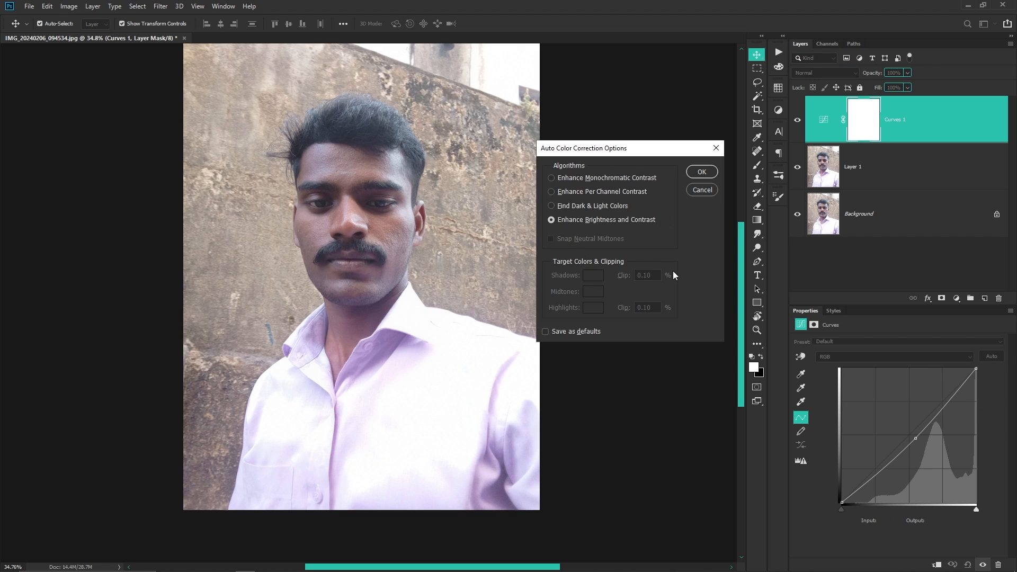
click(566, 179)
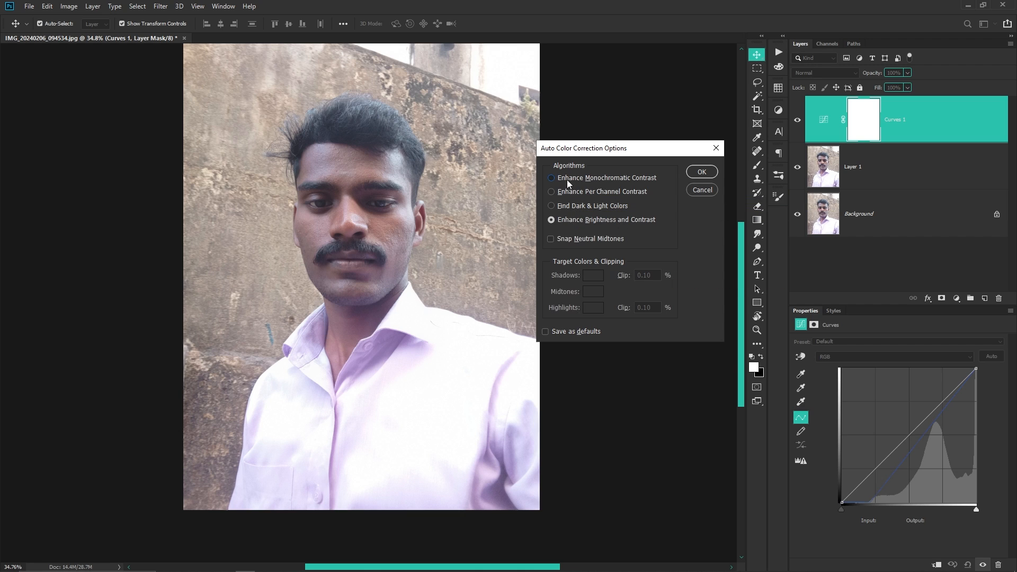
click(571, 192)
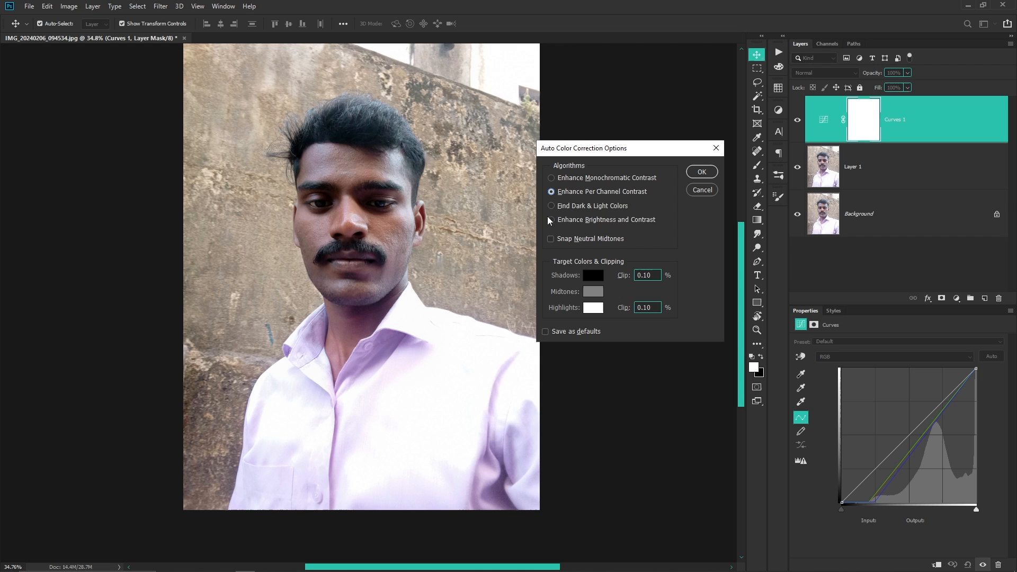
click(574, 207)
click(570, 177)
click(571, 192)
click(703, 190)
drag(946, 134, 999, 298)
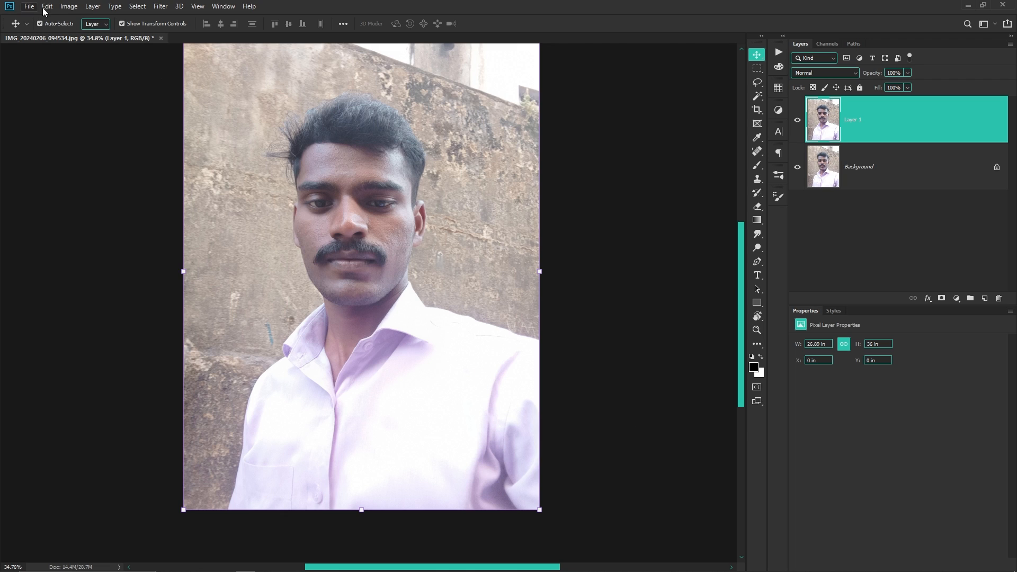
click(69, 6)
mouse_move(82, 35)
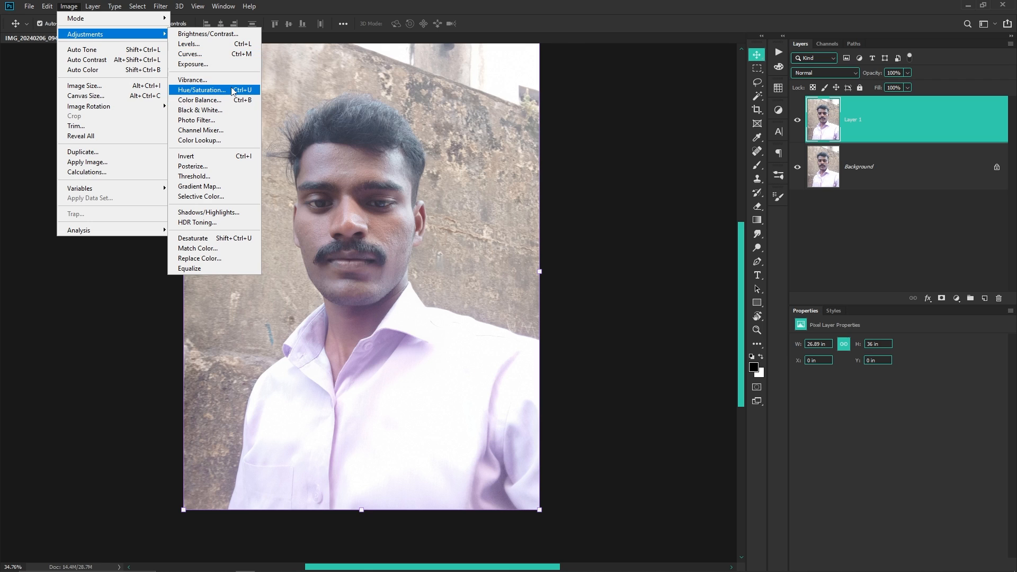
click(345, 186)
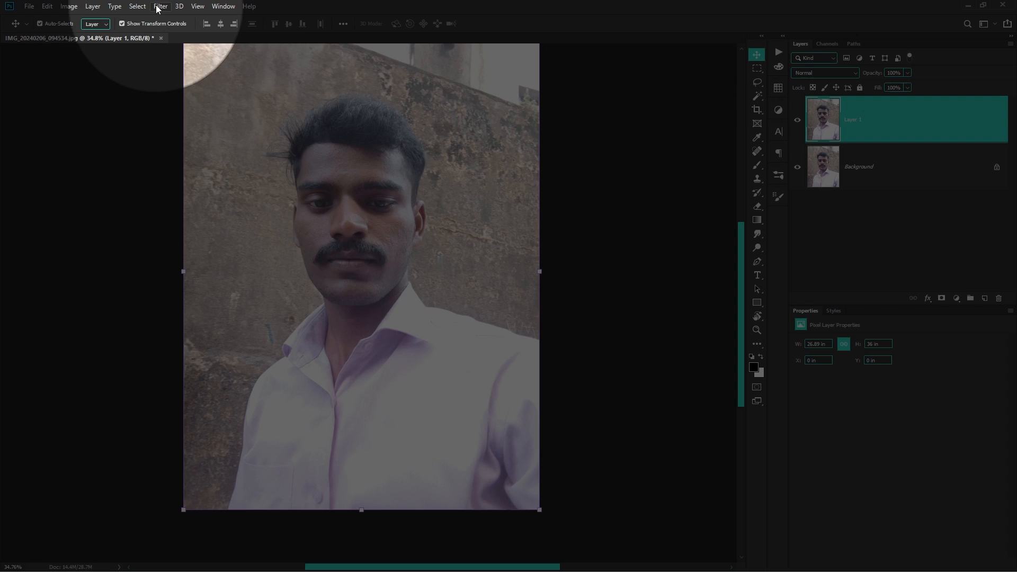
Open the Camera Raw Filter on the duplicated layer and show side-by-side before and after views enlarged on the face.
click(159, 6)
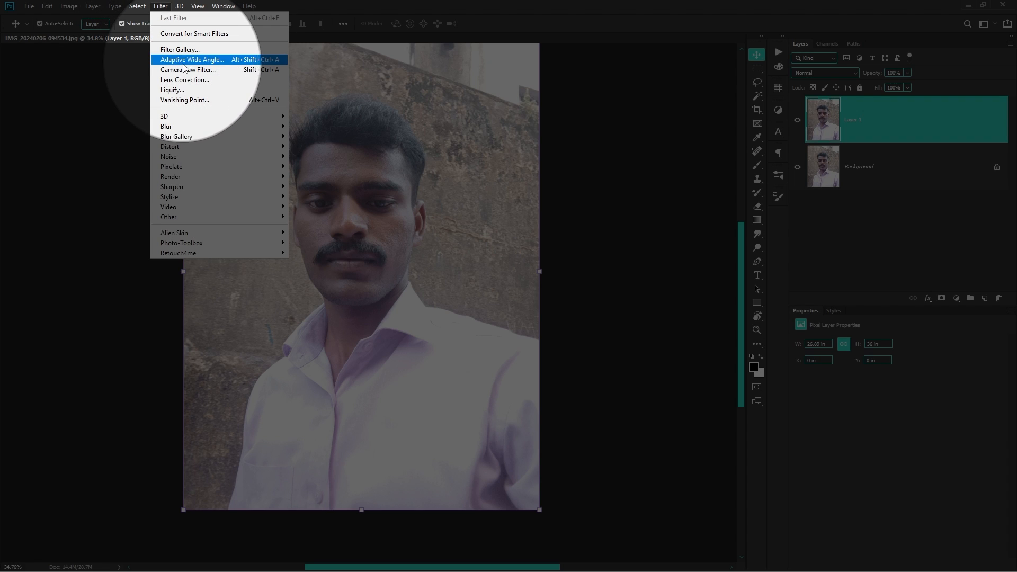
click(198, 73)
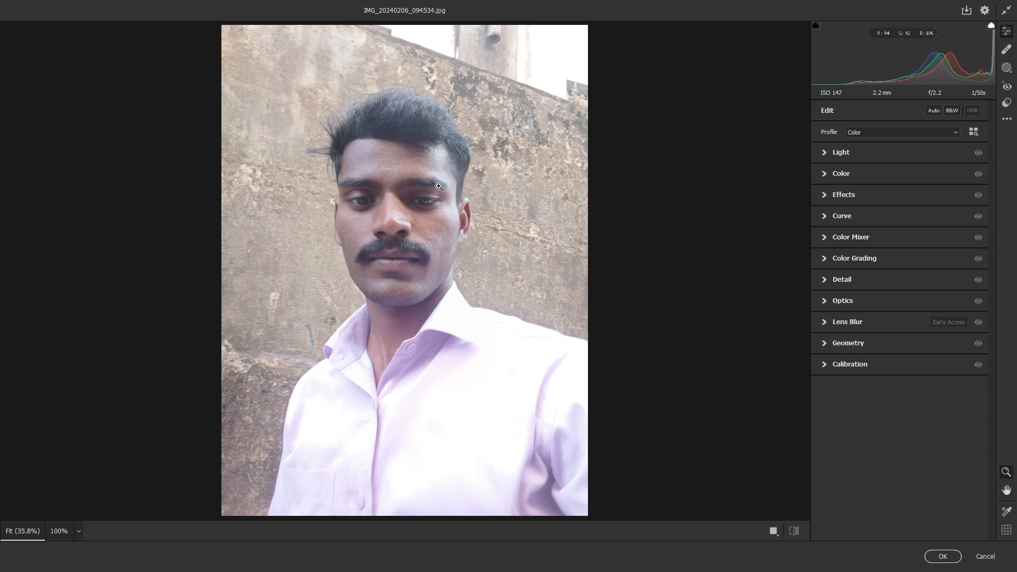
drag(370, 143, 407, 174)
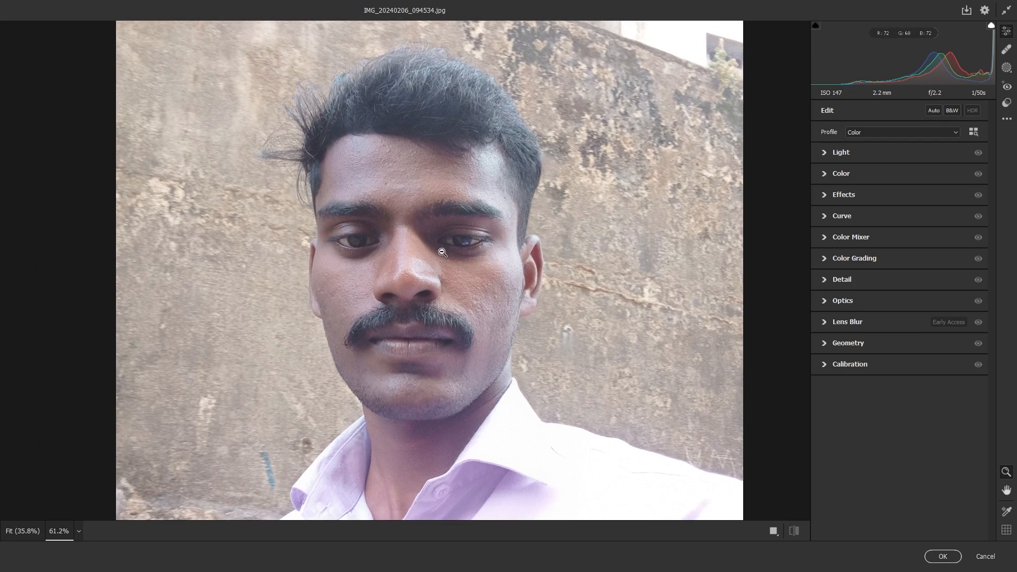
key(q)
drag(622, 311, 531, 277)
click(546, 268)
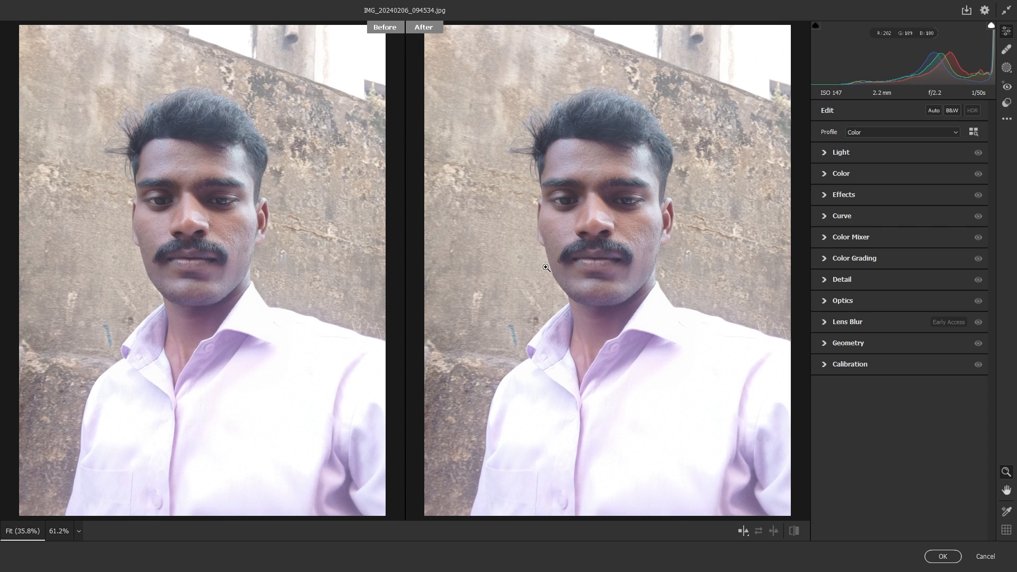
drag(628, 181, 676, 225)
key(space)
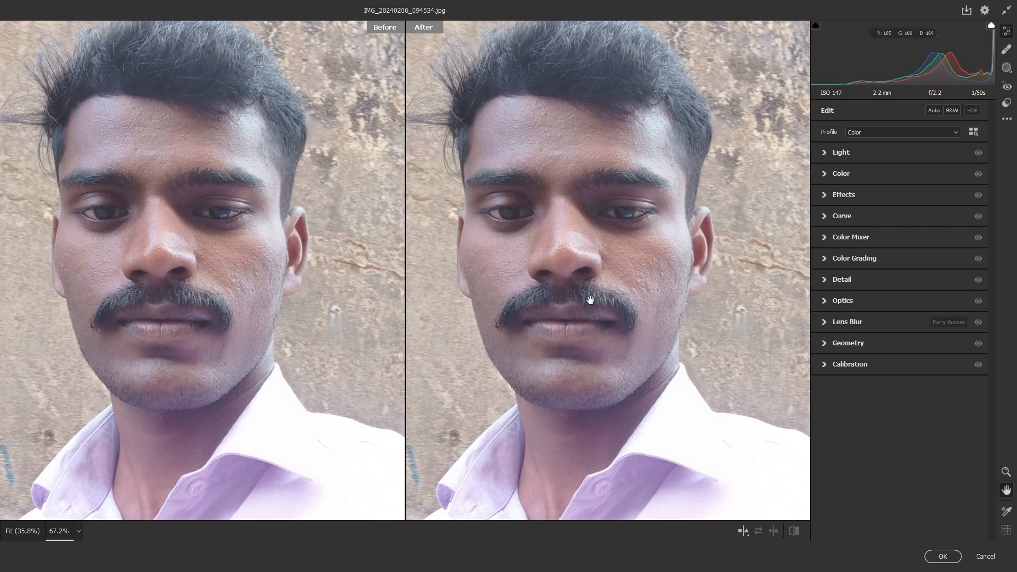
drag(590, 298, 617, 315)
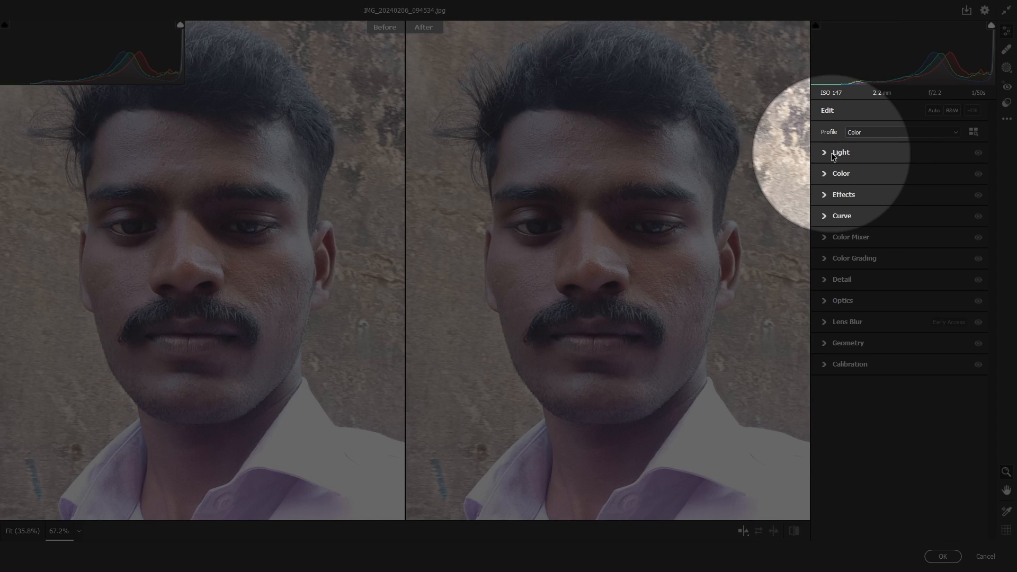
Try Blacks at -84 in the Light settings and reset it to 0.
click(841, 153)
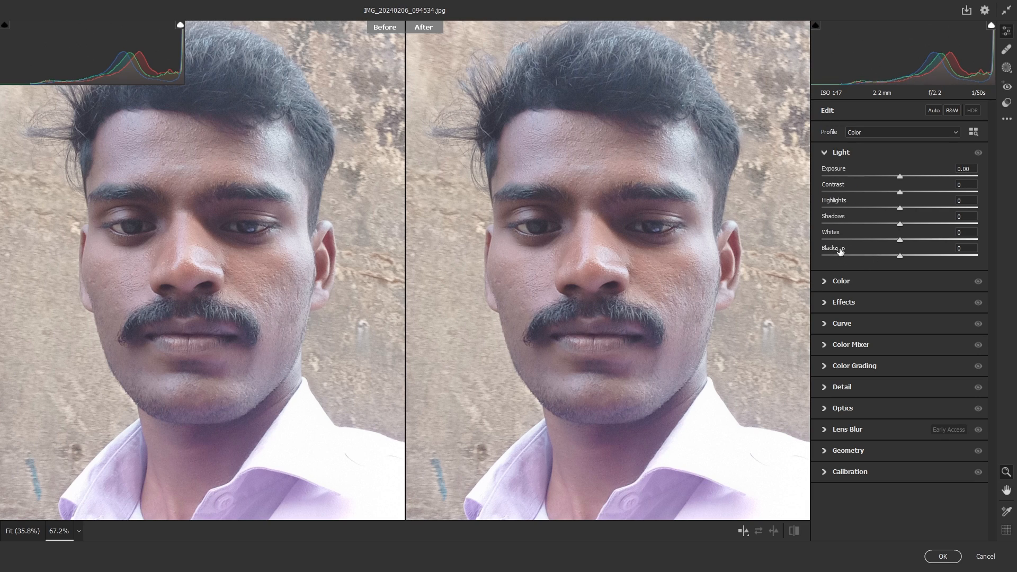
drag(892, 256, 834, 256)
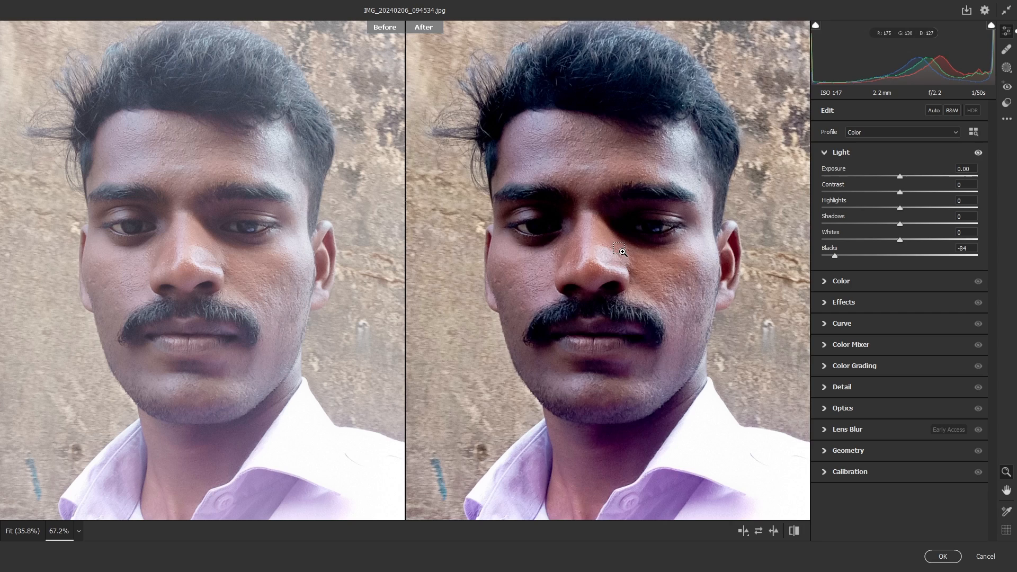
text(0)
key(Return)
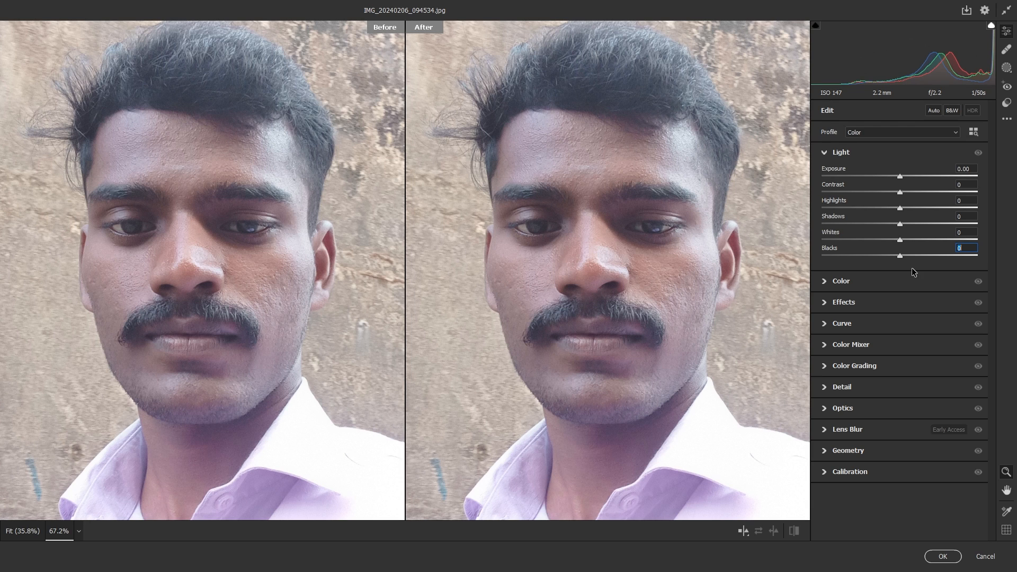
Set both Blacks and Whites to -58 in the portrait's Light settings.
drag(899, 257, 857, 256)
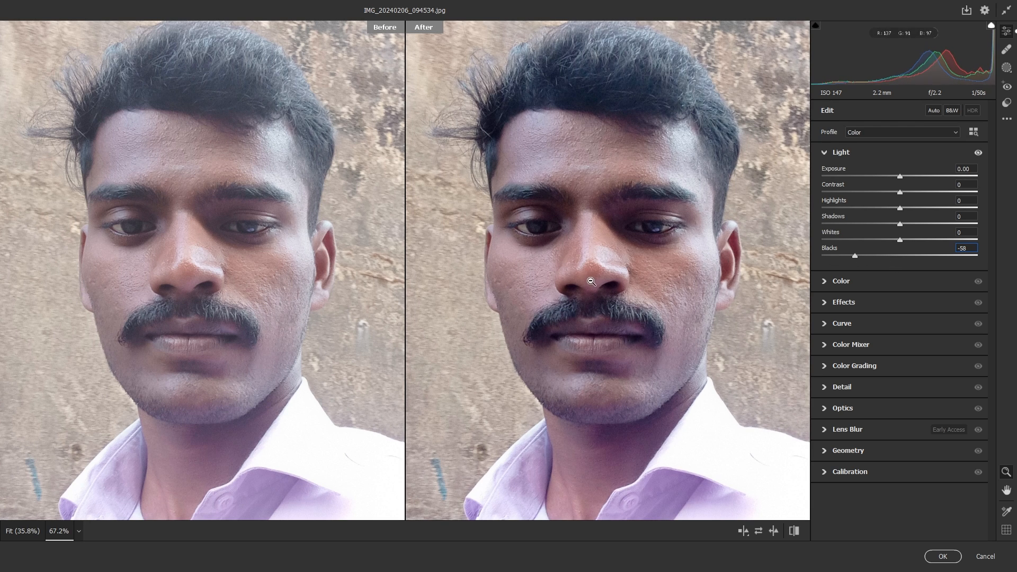
scroll(582, 286, down, 3)
key(z)
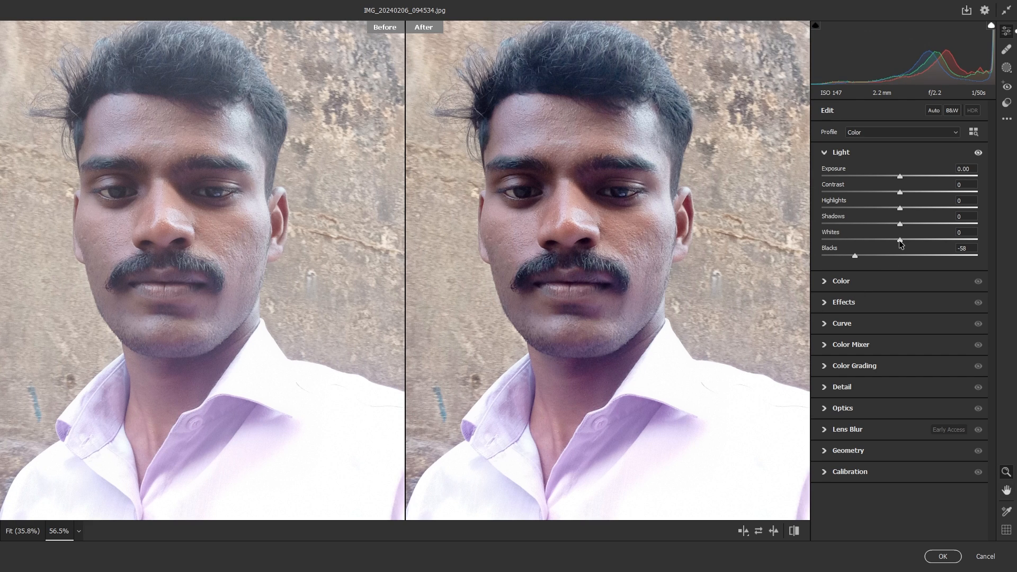
drag(899, 240, 854, 251)
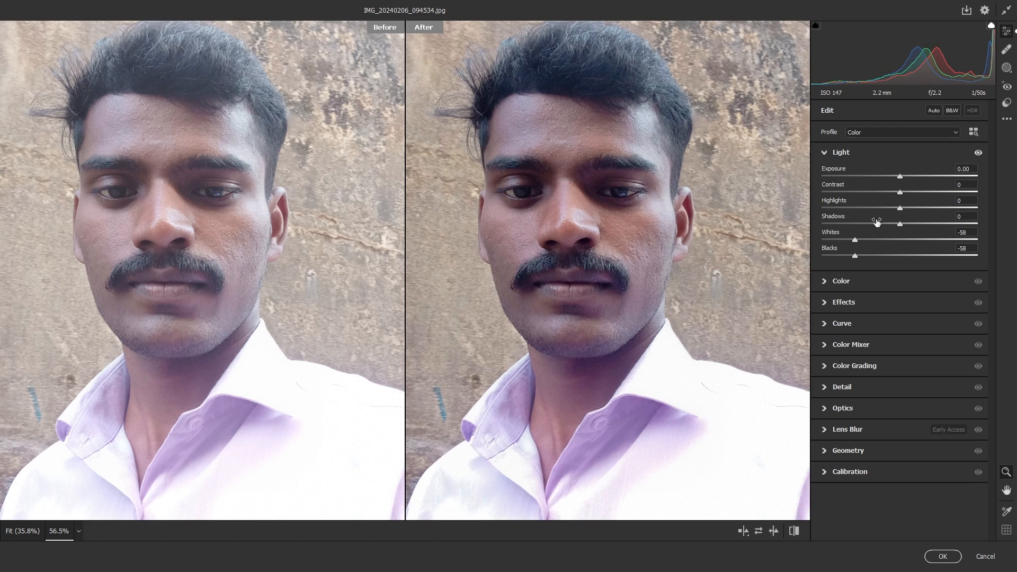
Set Shadows to +20, Highlights to -50 and Contrast to +31, check the face against the before view and collapse the Light settings.
mouse_move(911, 224)
mouse_down()
mouse_move(925, 224)
mouse_move(908, 224)
mouse_up()
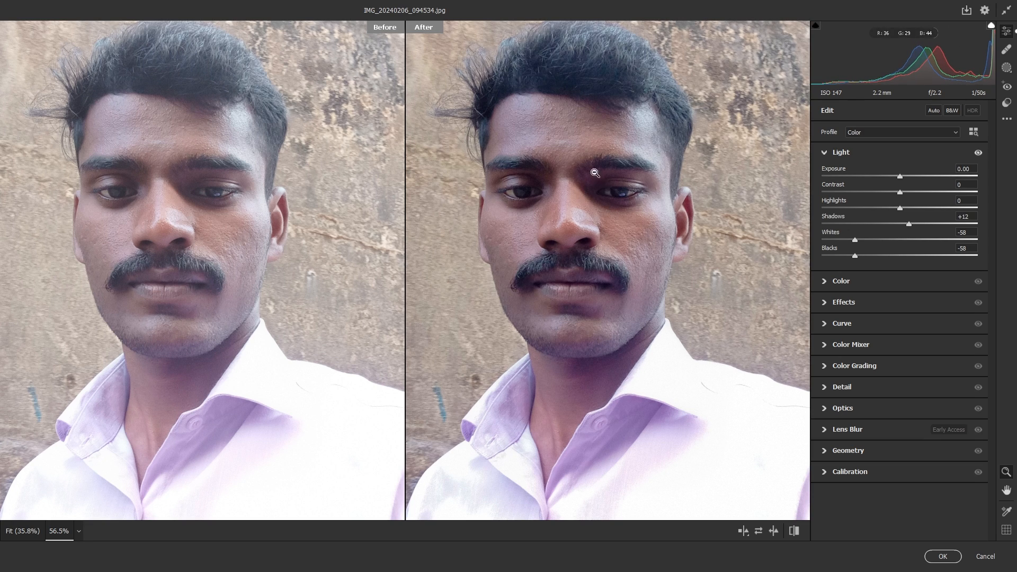
click(917, 223)
drag(901, 208, 869, 215)
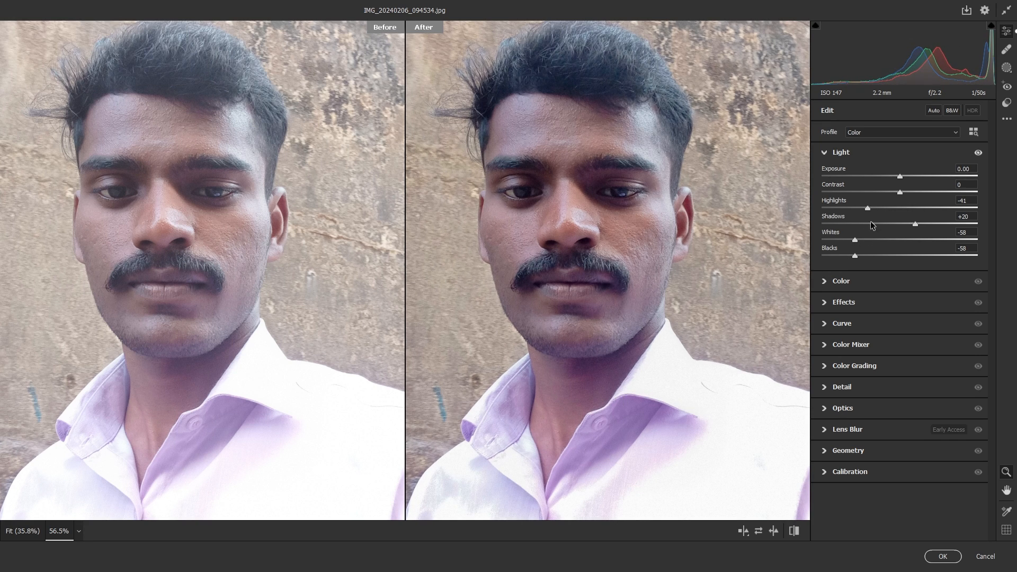
drag(866, 209, 860, 209)
drag(920, 192, 923, 189)
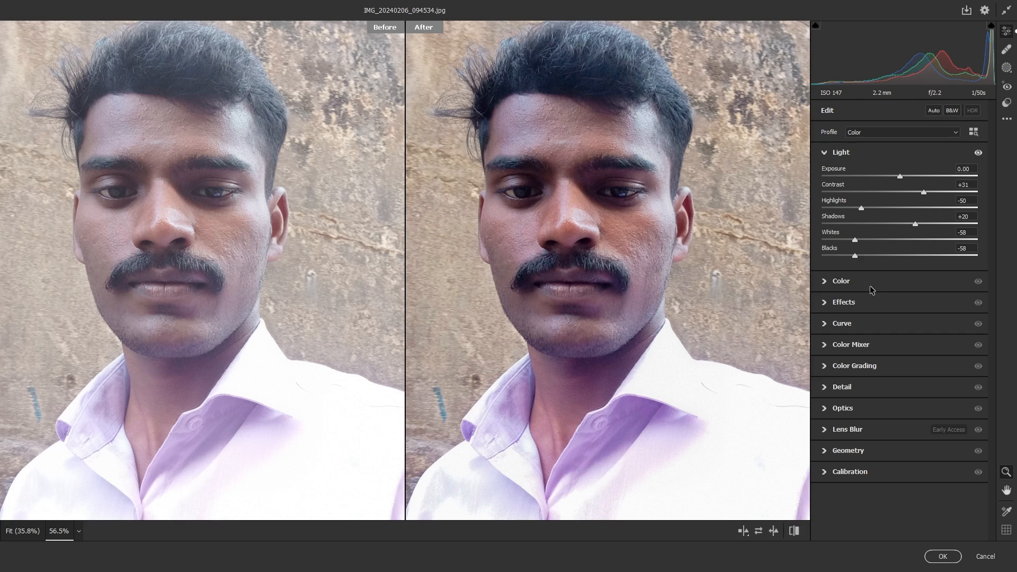
scroll(670, 195, down, 4)
scroll(657, 218, up, 5)
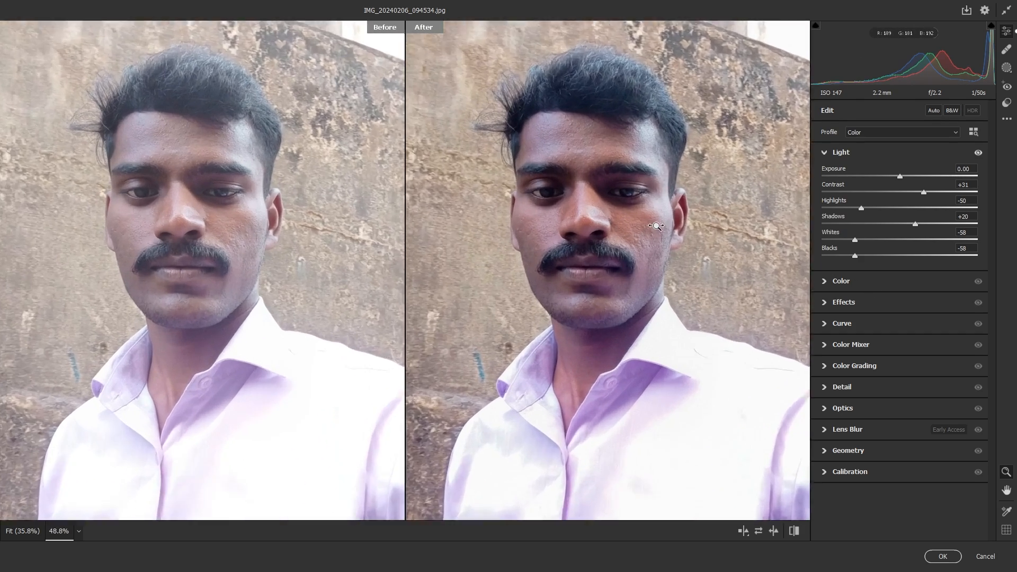
key(space)
drag(561, 246, 583, 255)
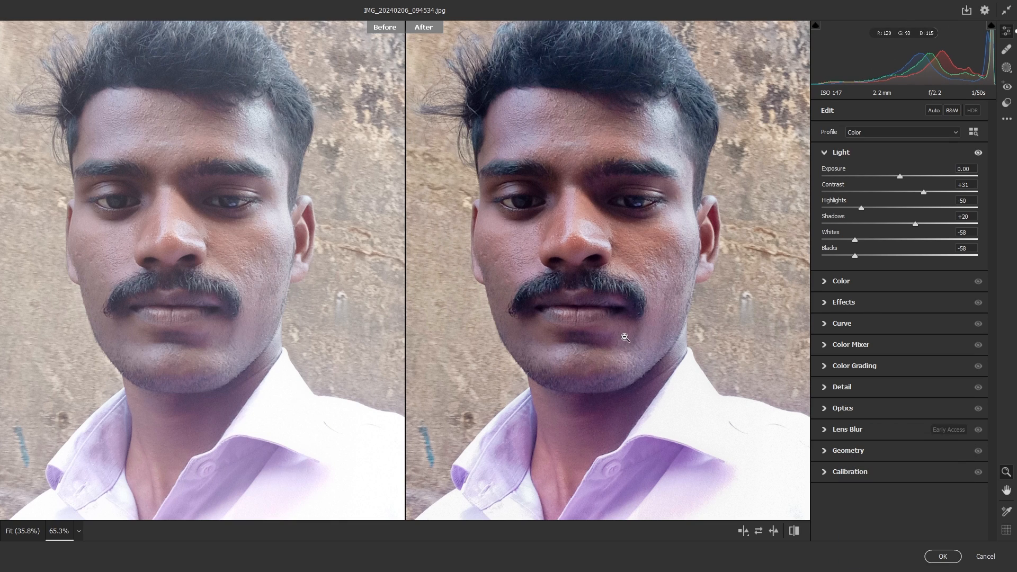
click(835, 154)
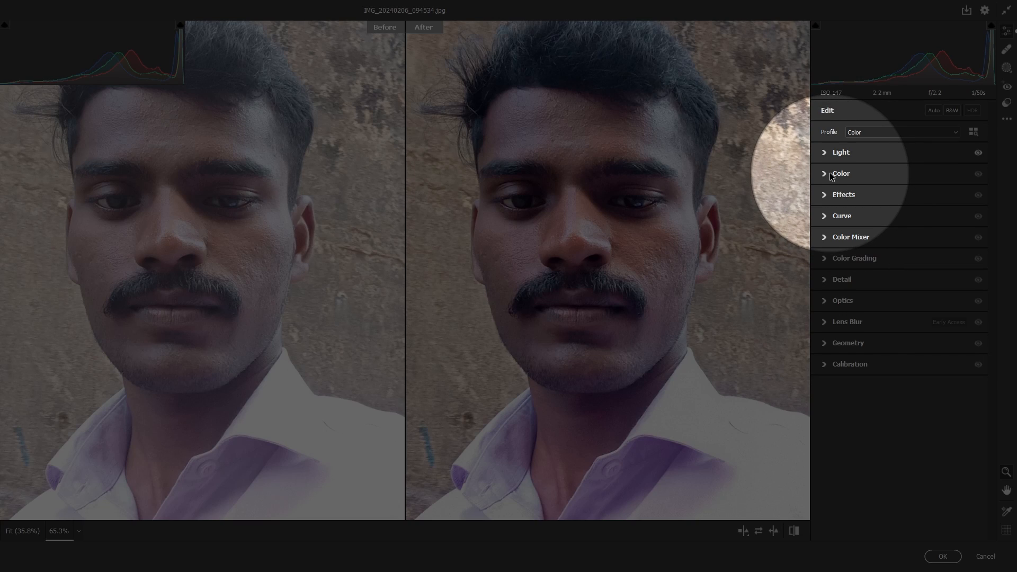
Try the Auto white balance in the Color settings and undo it.
click(830, 172)
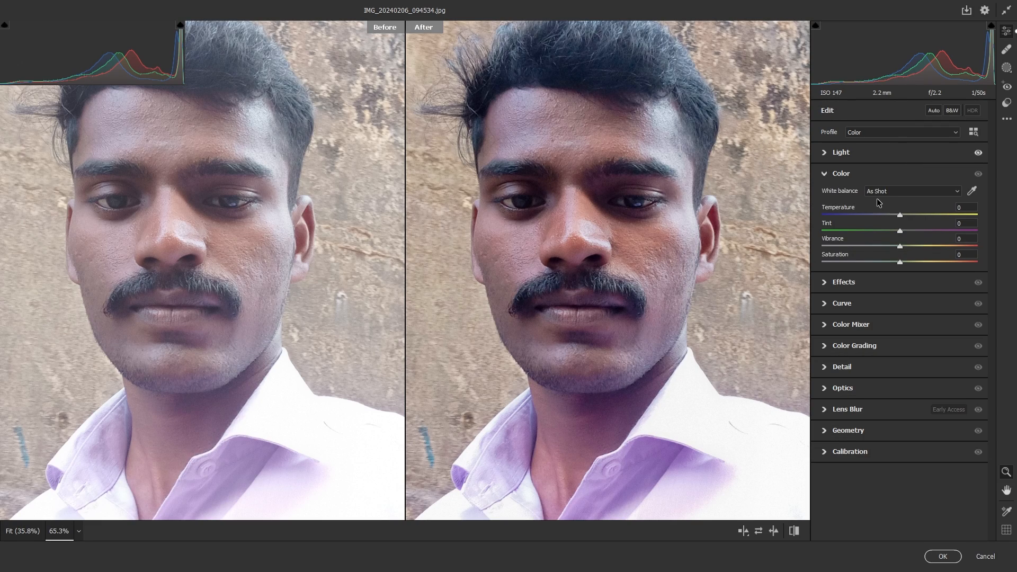
click(886, 192)
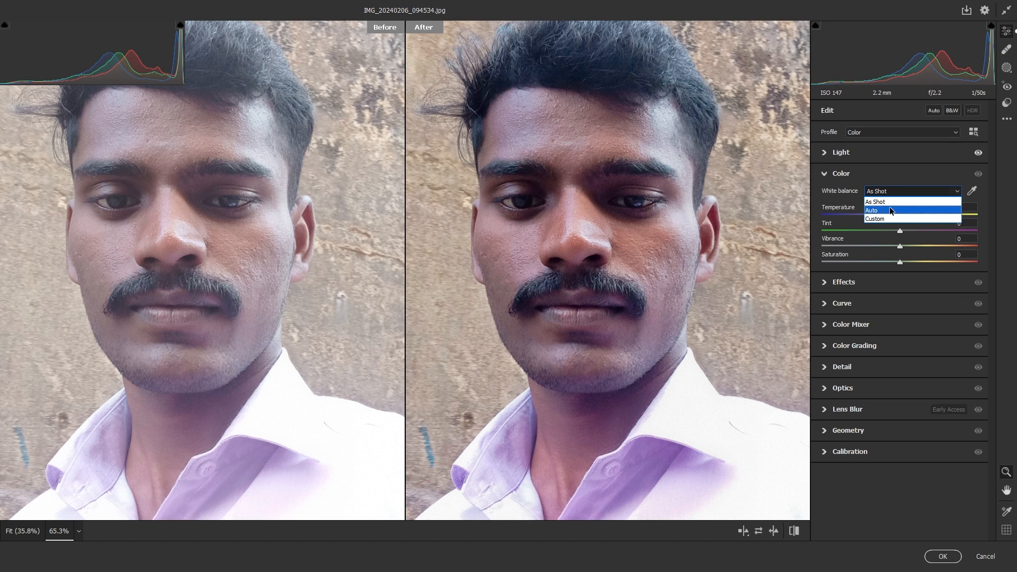
click(889, 210)
key(ctrl+z)
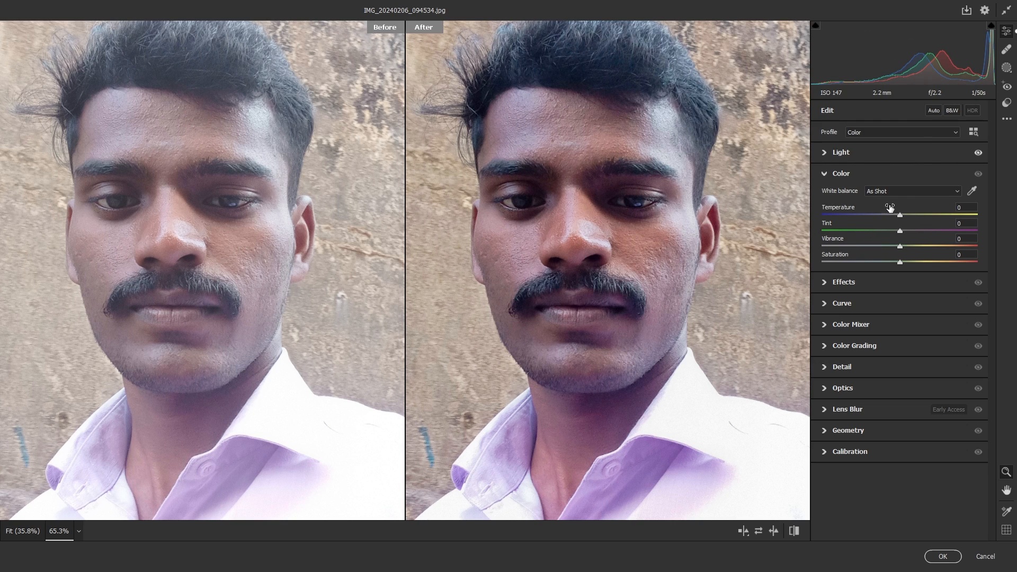
Warm the portrait by setting Temperature to +9, and compare the whole photo with the before view.
drag(900, 215, 907, 215)
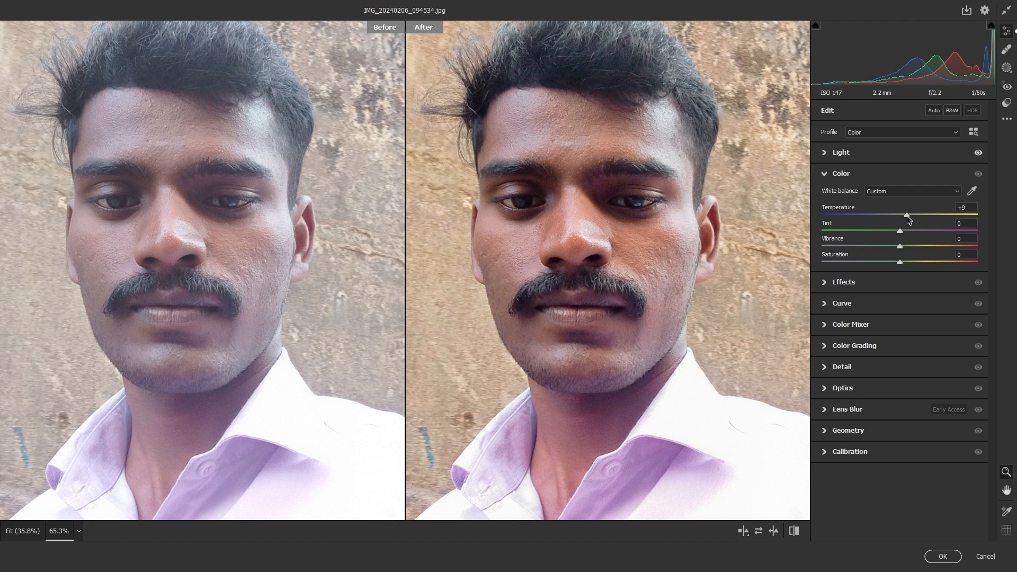
drag(681, 227, 631, 235)
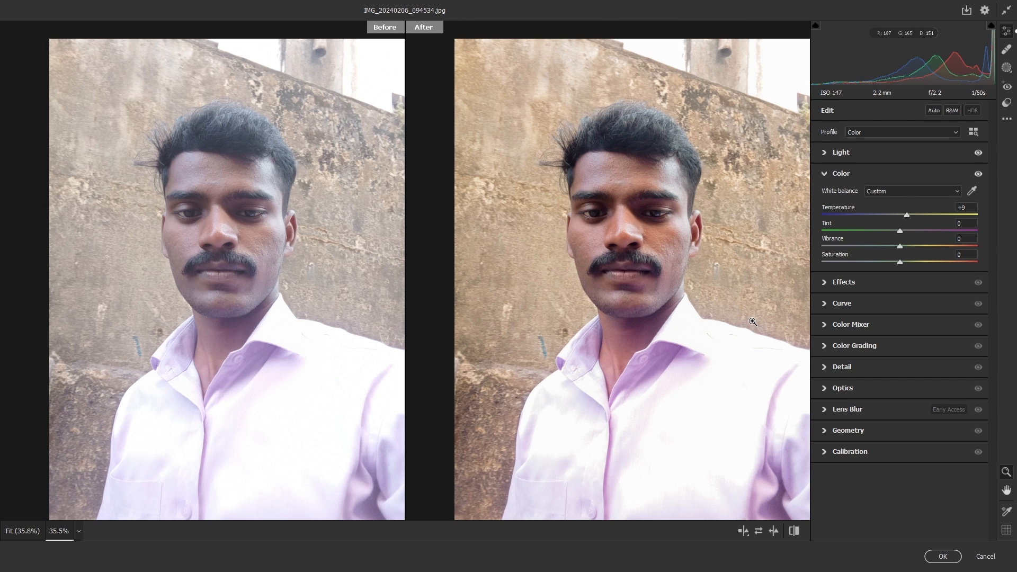
Try Saturation at +100, undo it, and try Vibrance at +62 on the portrait and undo that as well.
drag(669, 236, 733, 266)
drag(652, 295, 682, 315)
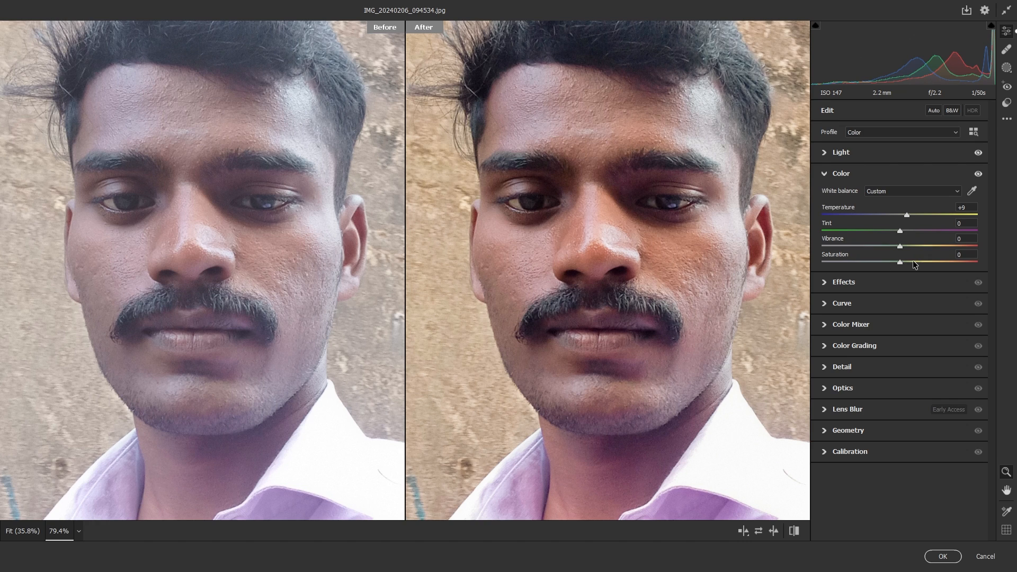
drag(900, 263, 977, 262)
scroll(607, 207, down, 5)
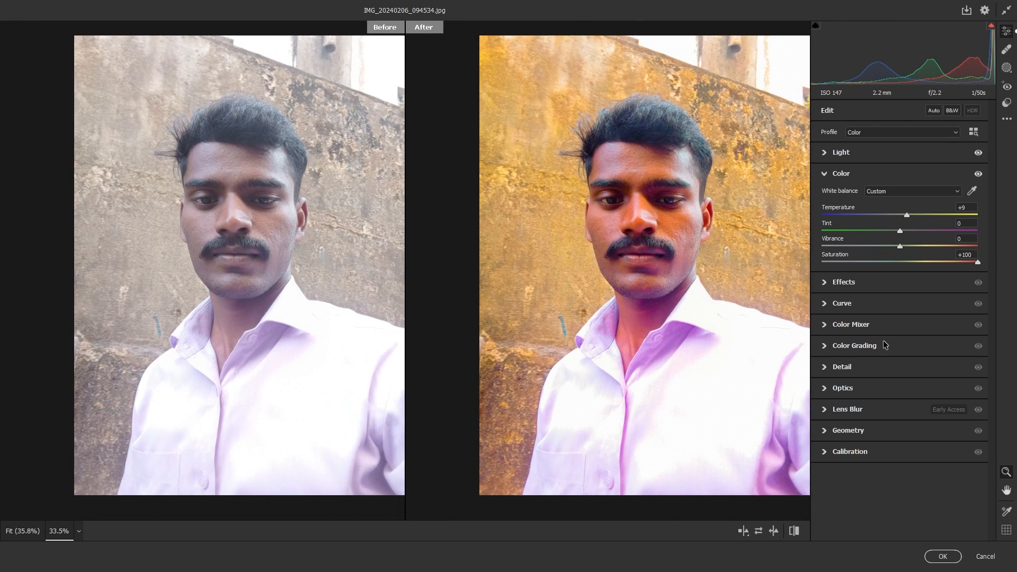
key(ctrl+z)
drag(900, 247, 949, 245)
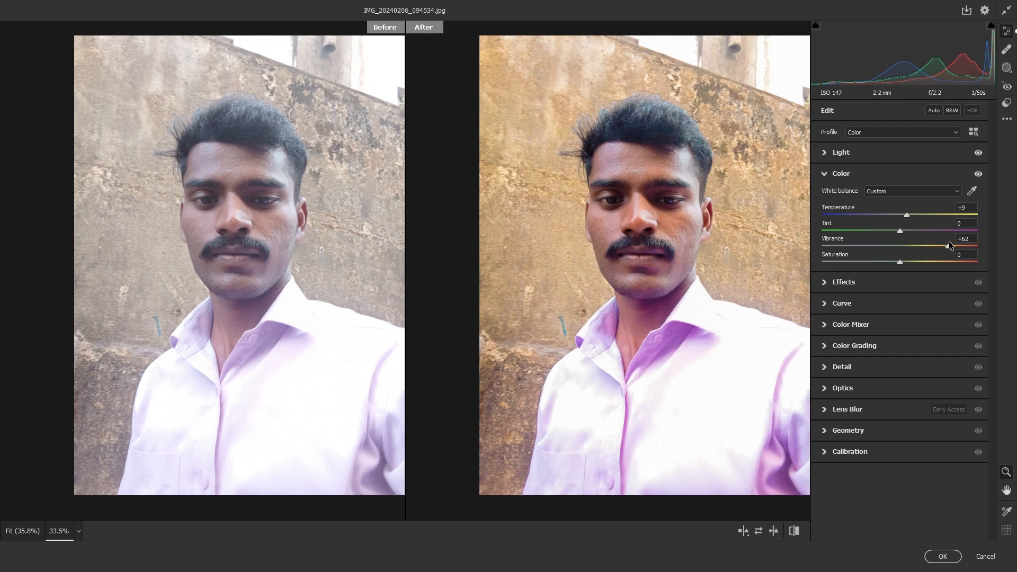
key(ctrl+z)
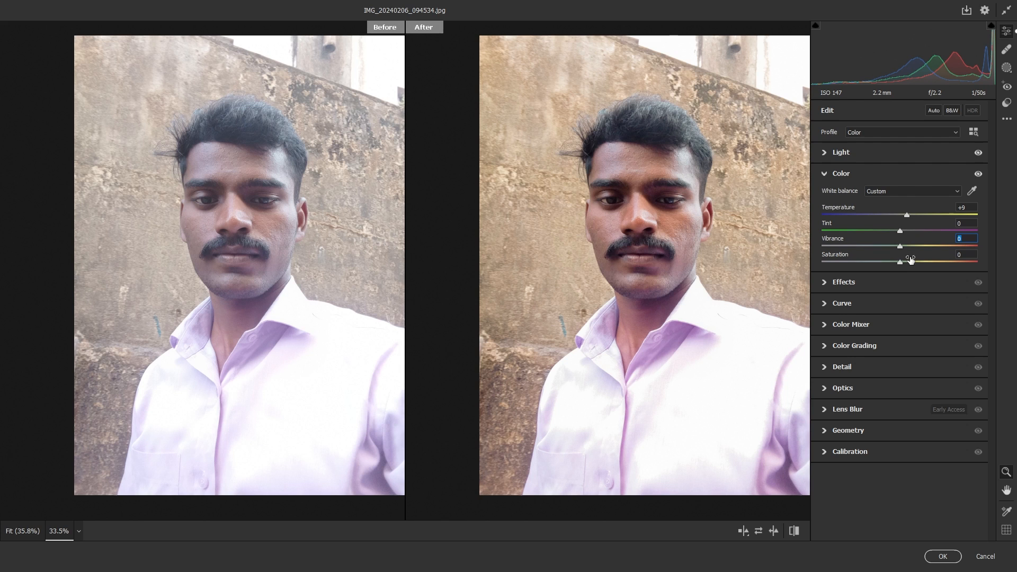
Try Saturation at +100 again, examine the face up close and reset Saturation to 0.
drag(901, 262, 980, 265)
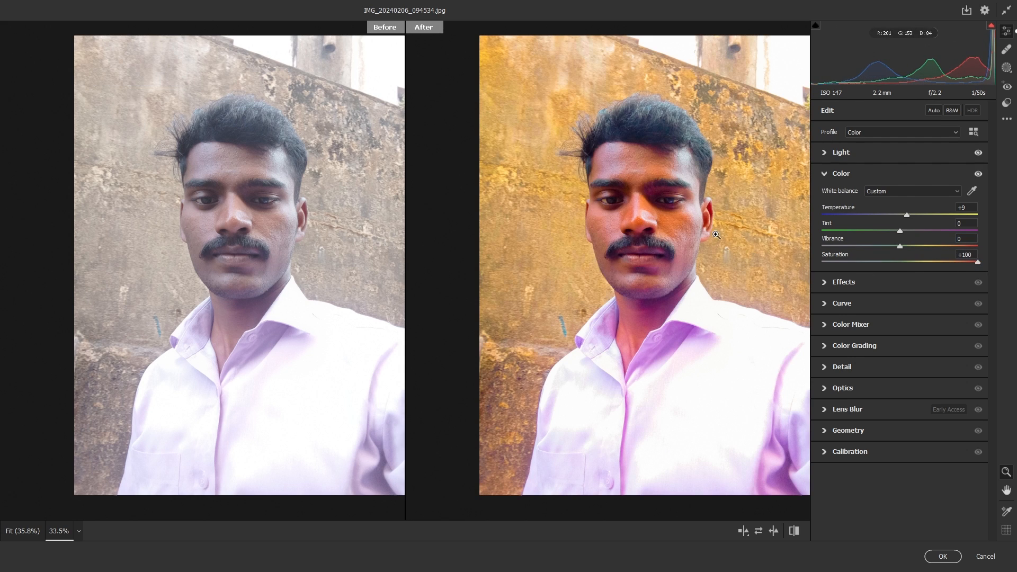
scroll(711, 228, up, 5)
double_click(894, 255)
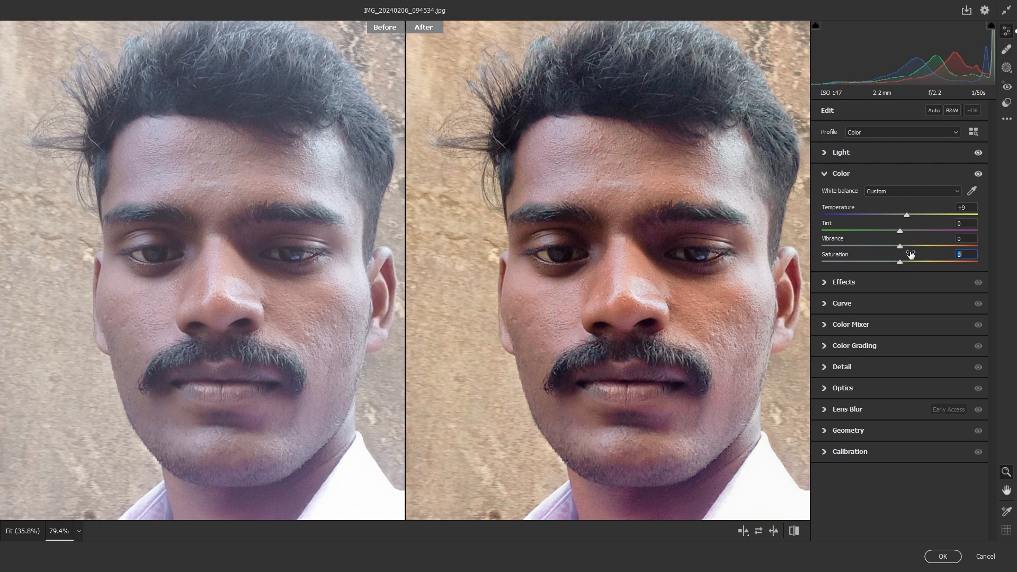
Try Vibrance at both extremes, -100 and +100, and return it to 0.
drag(901, 245, 939, 244)
double_click(936, 244)
drag(900, 246, 775, 253)
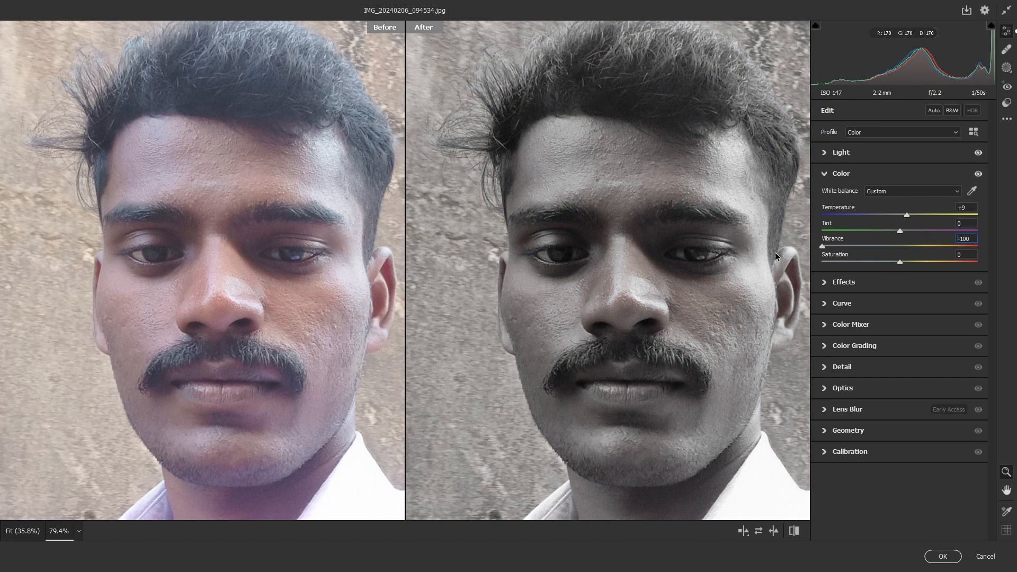
double_click(822, 247)
drag(900, 246, 1005, 248)
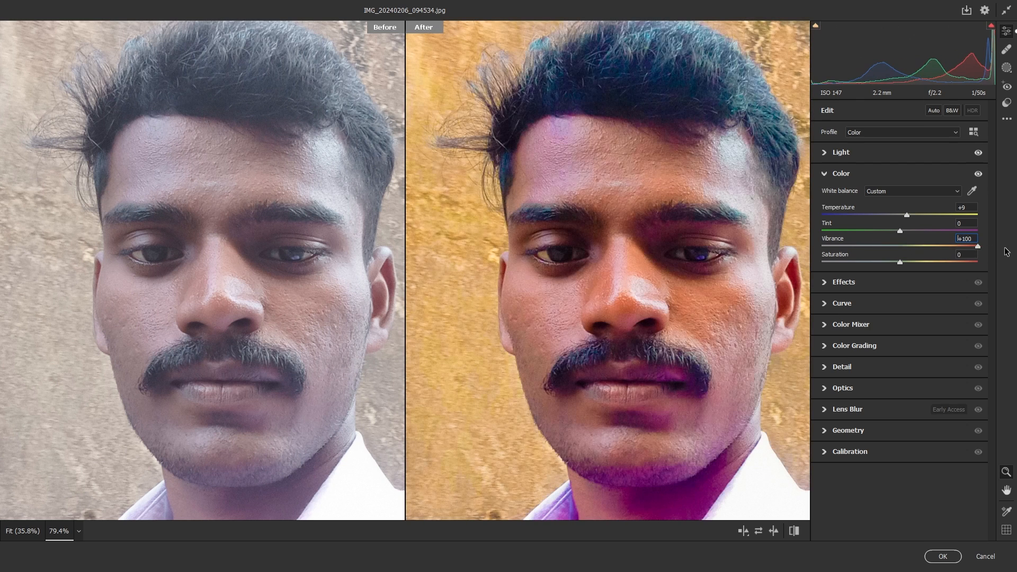
key(ctrl+z)
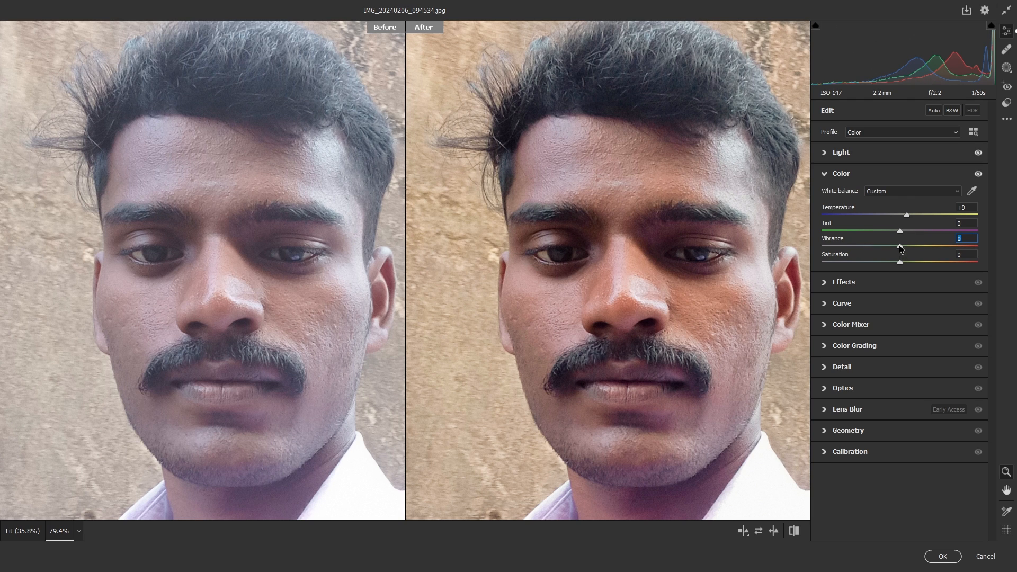
Set Vibrance to +37 and compare the whole portrait with the before view.
drag(901, 246, 919, 247)
scroll(629, 186, down, 5)
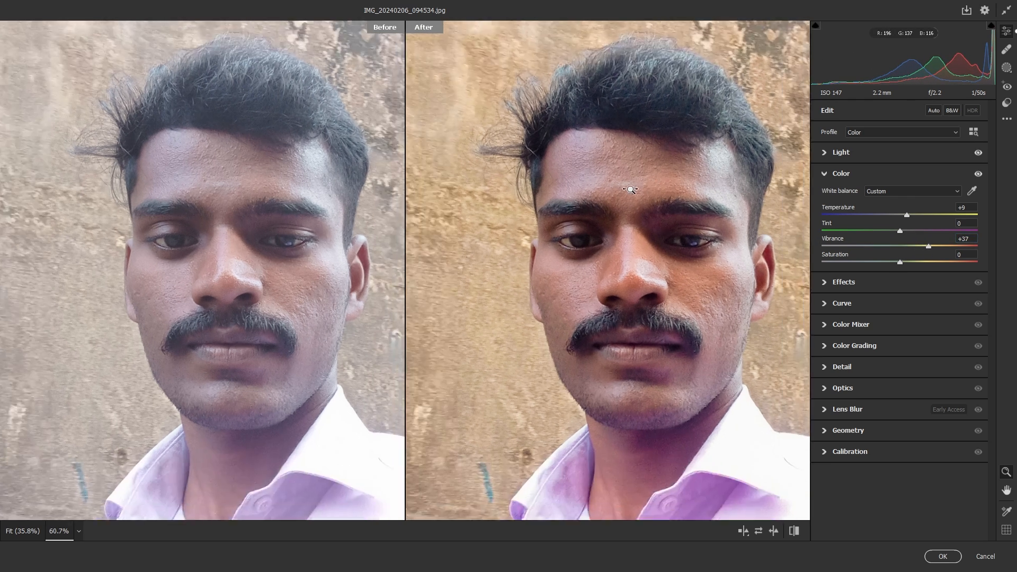
drag(670, 289, 606, 281)
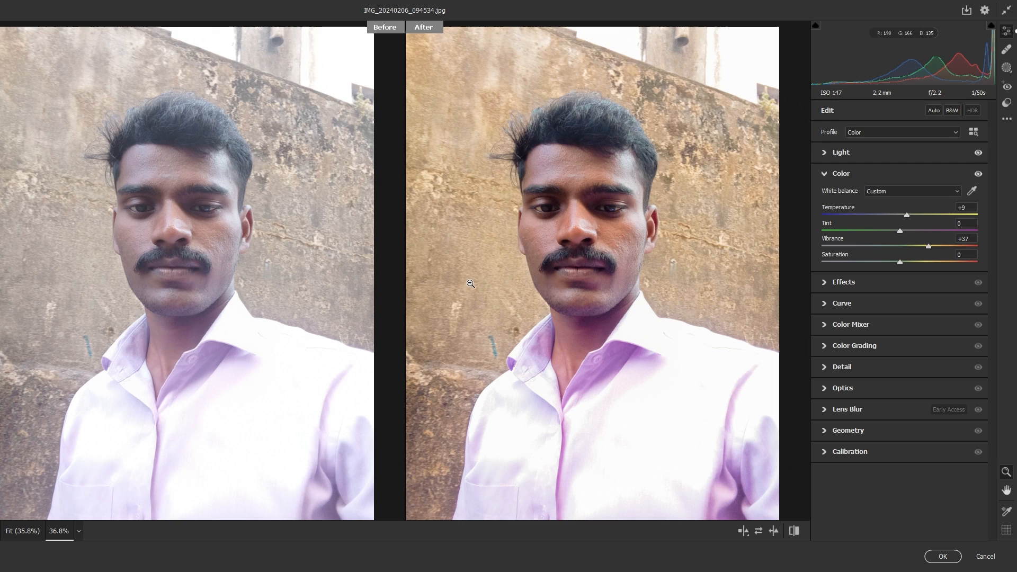
Set Exposure to -0.10 in the Light settings and apply the Camera Raw corrections to the layer.
click(860, 153)
drag(901, 179, 895, 180)
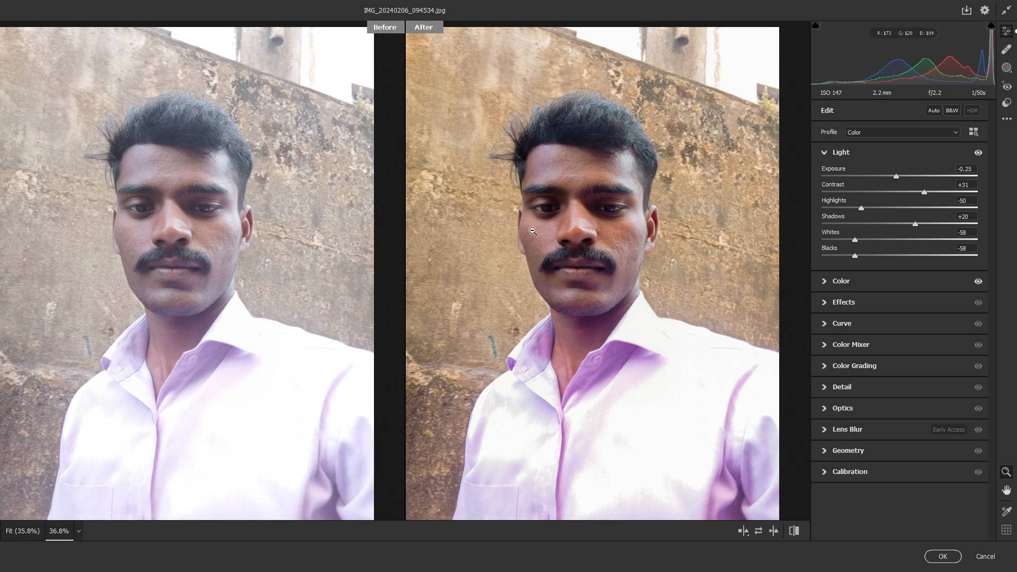
scroll(604, 277, up, 5)
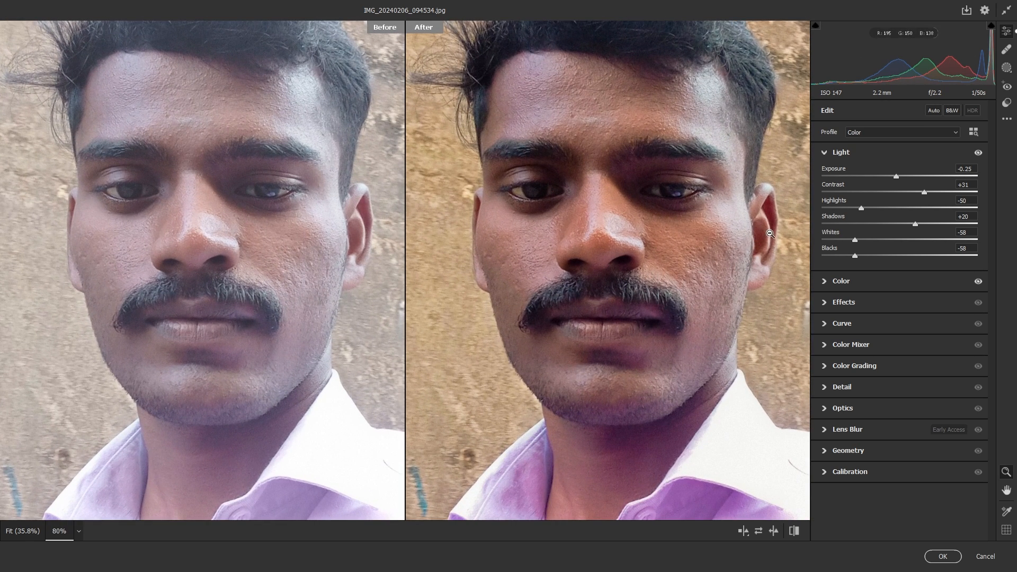
drag(897, 177, 899, 177)
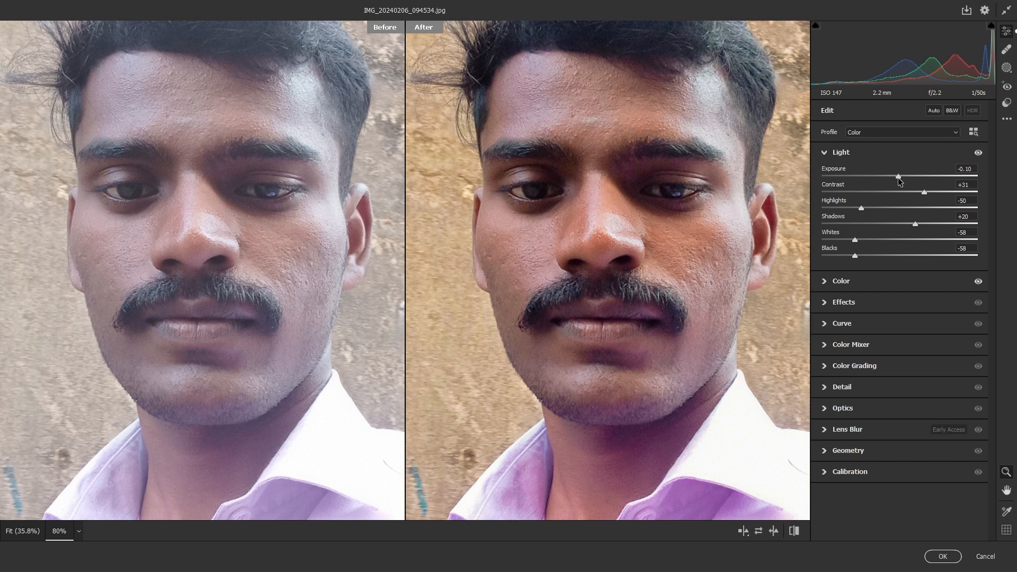
click(942, 556)
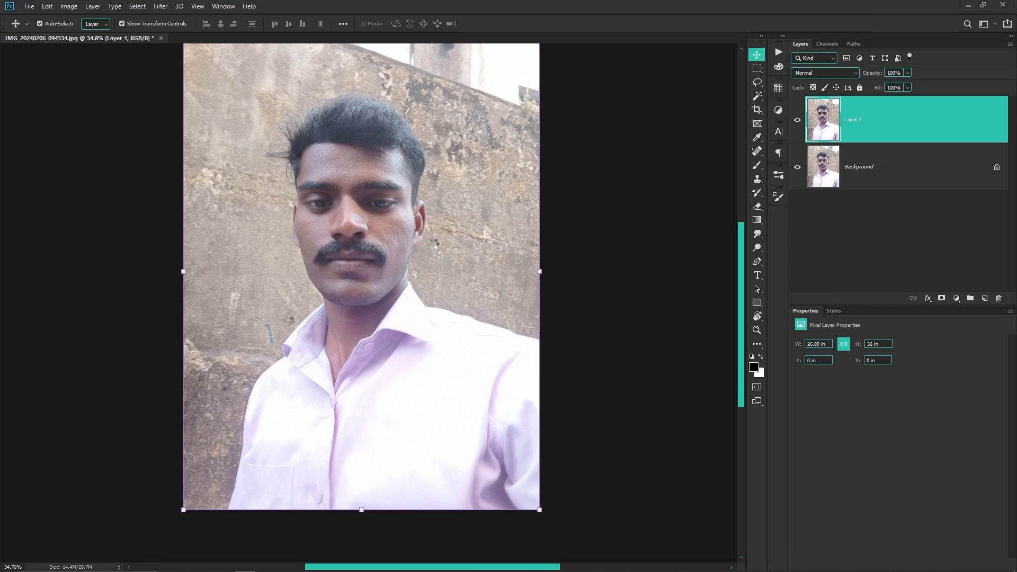
Compare the corrected portrait with the original by hiding and showing Layer 1.
click(798, 118)
click(797, 119)
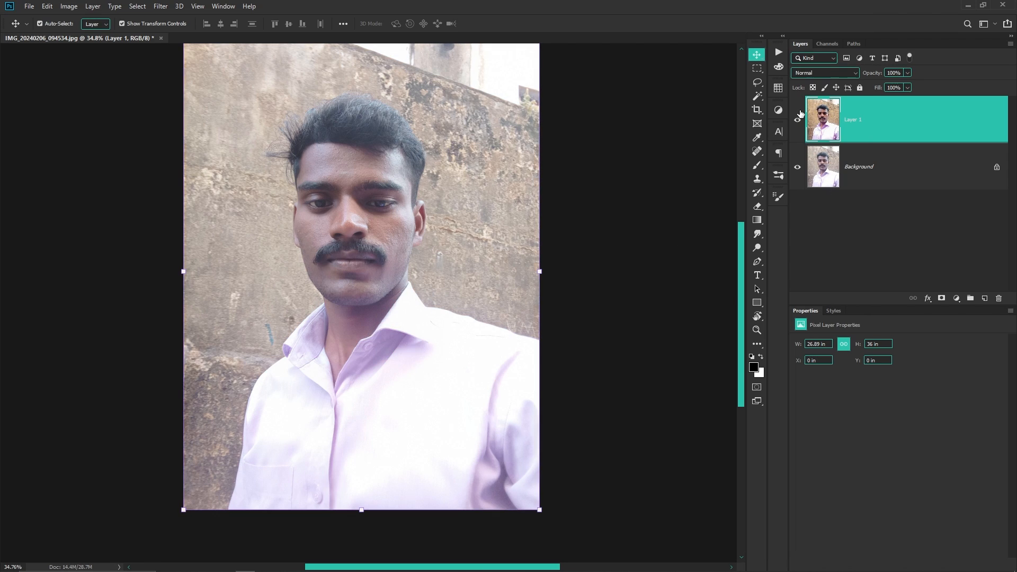
click(800, 115)
click(800, 114)
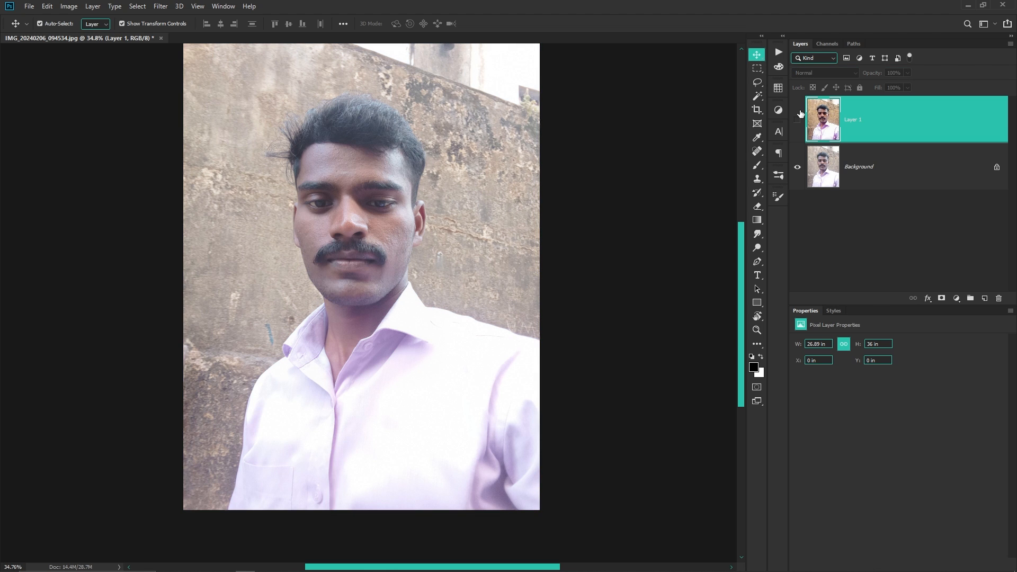
click(800, 114)
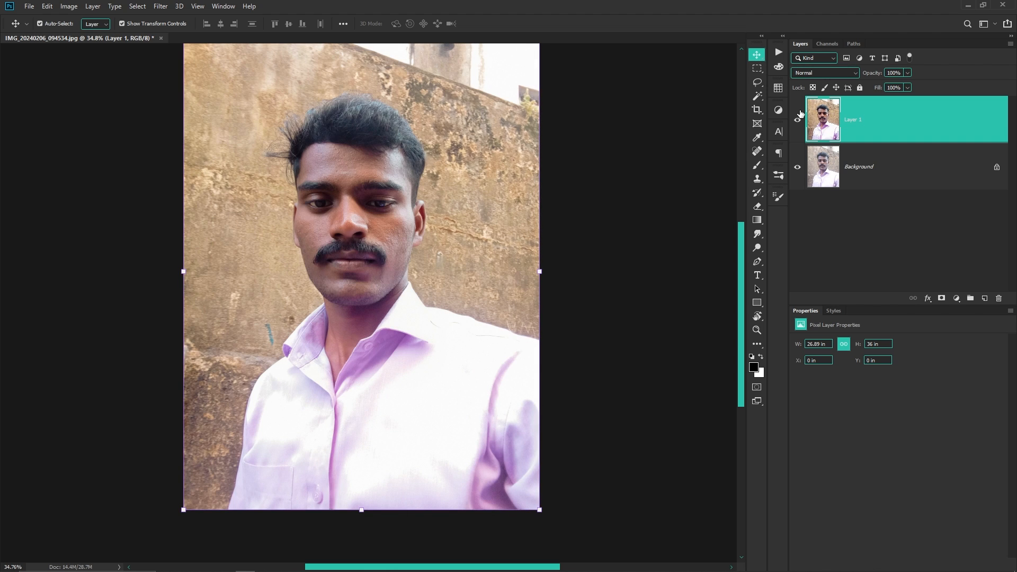
Load the RGB channel's luminosity as a selection and return to the layer list.
scroll(393, 199, up, 10)
drag(272, 261, 432, 353)
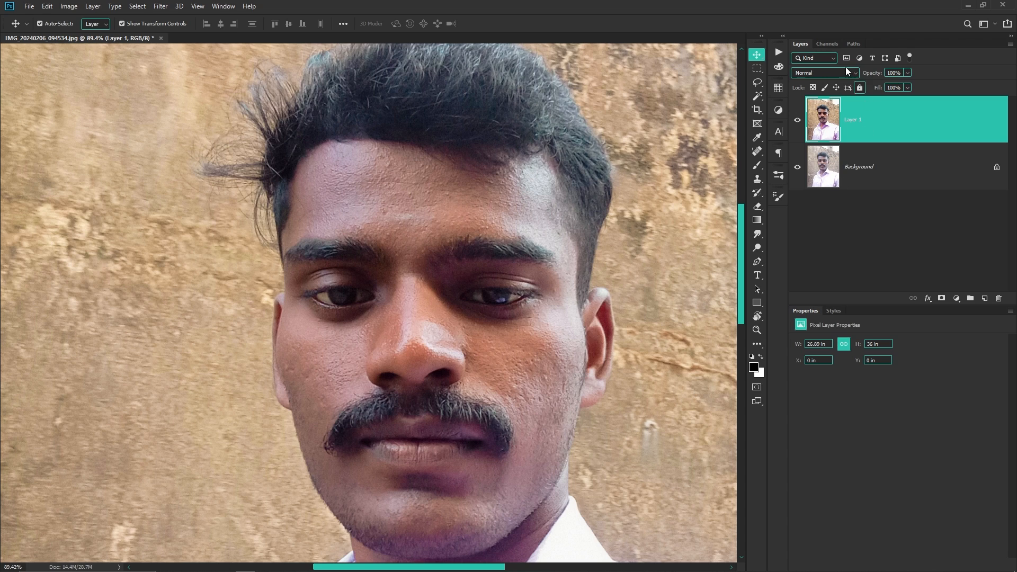
click(821, 44)
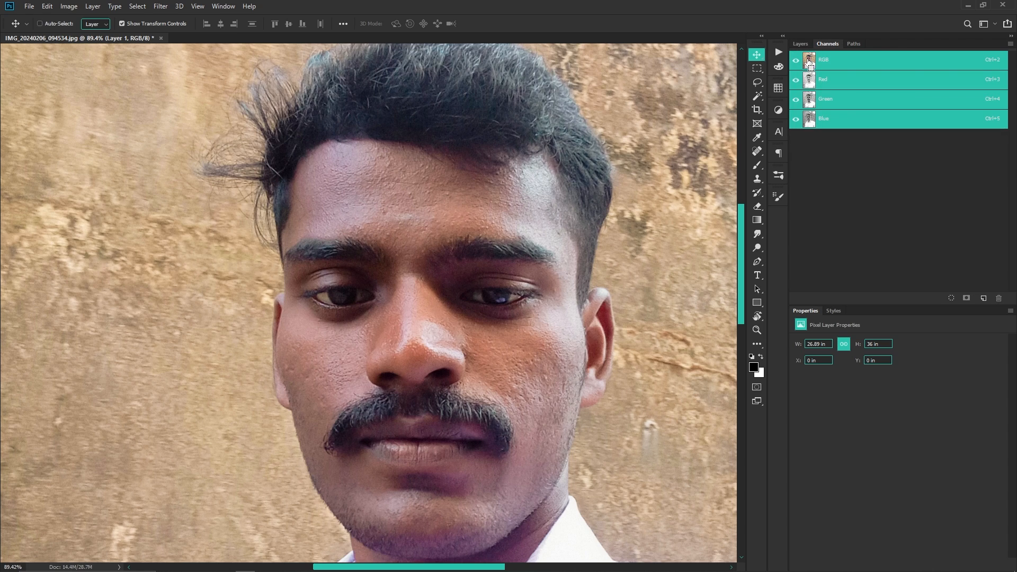
ctrl+click(809, 62)
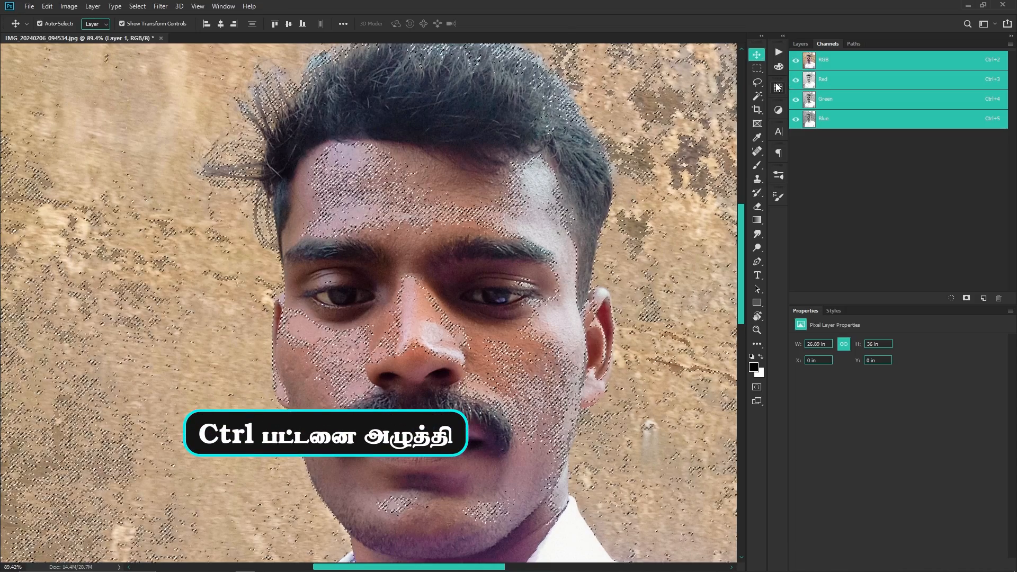
click(800, 43)
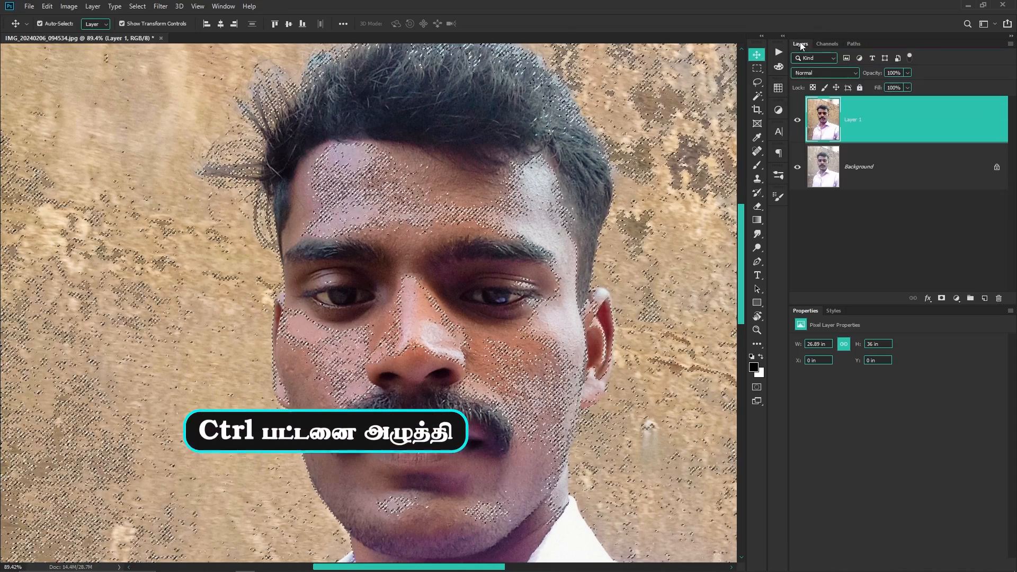
Invert the luminosity selection and copy the selected darker tones of Layer 1 to a new layer.
scroll(503, 192, down, 9)
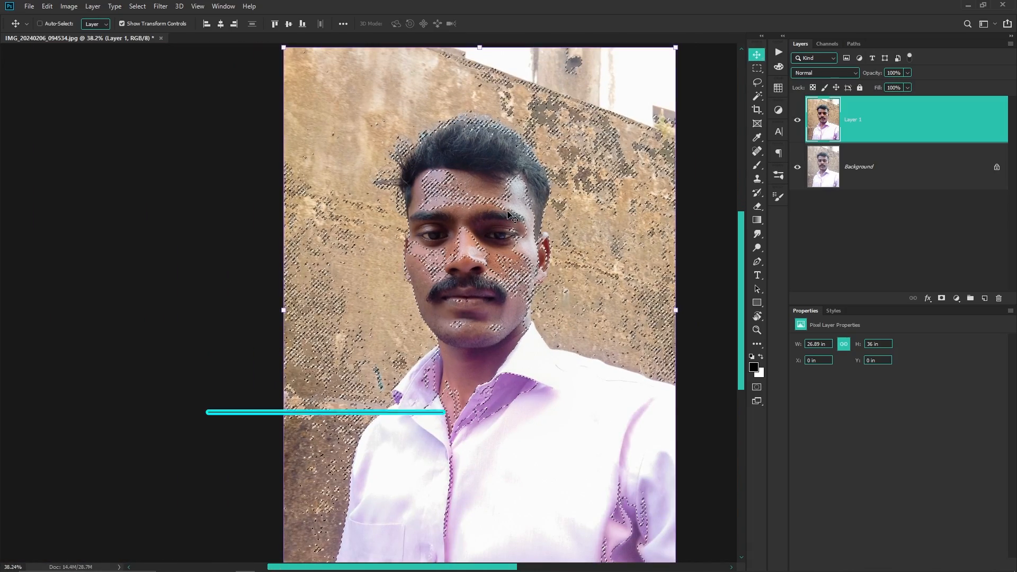
key(ctrl+shift+i)
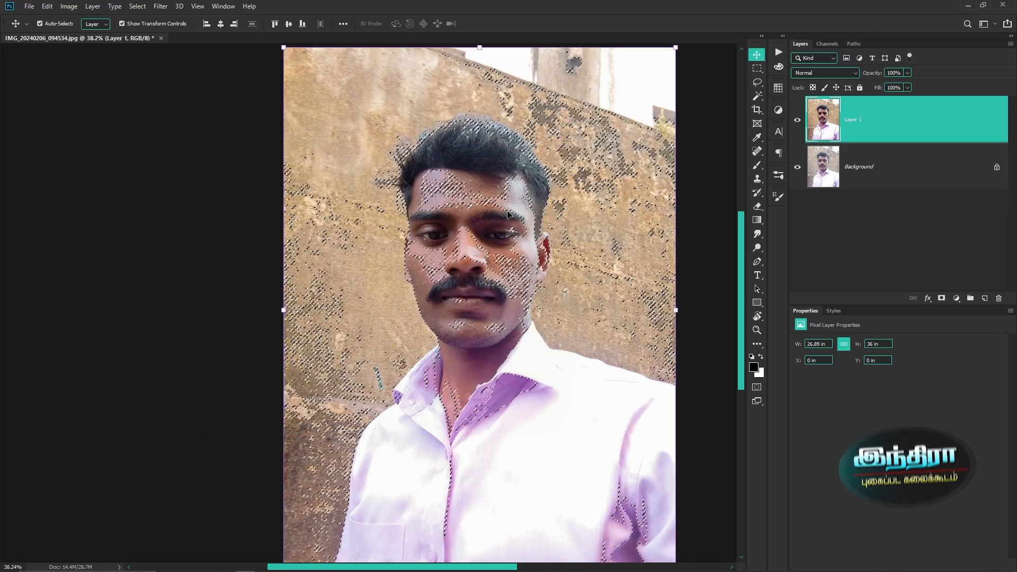
scroll(507, 214, up, 3)
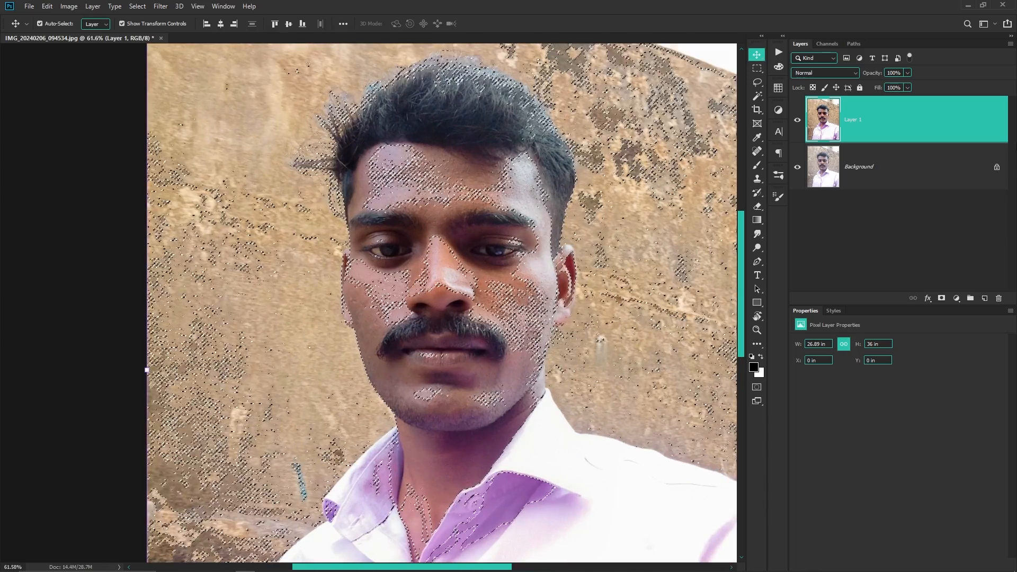
key(ctrl+j)
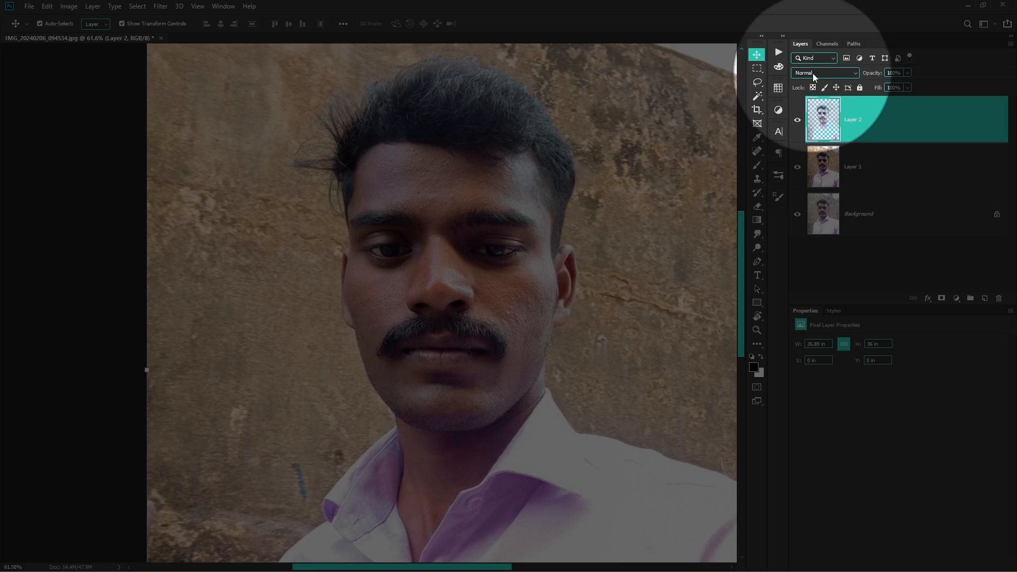
Set the copied layer's blend mode to Screen, compare it hidden and shown, and add a black layer mask to it.
click(813, 73)
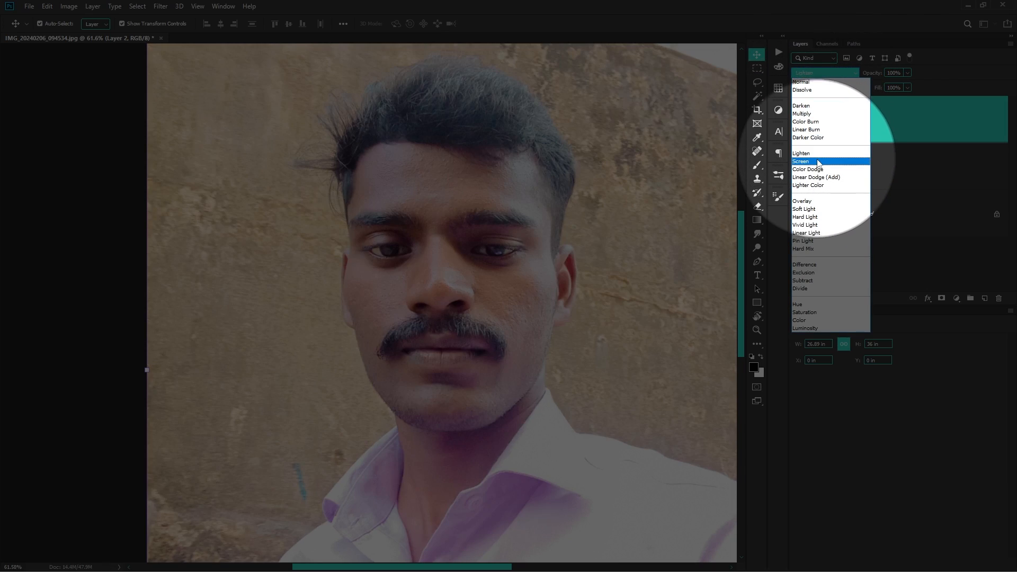
click(803, 161)
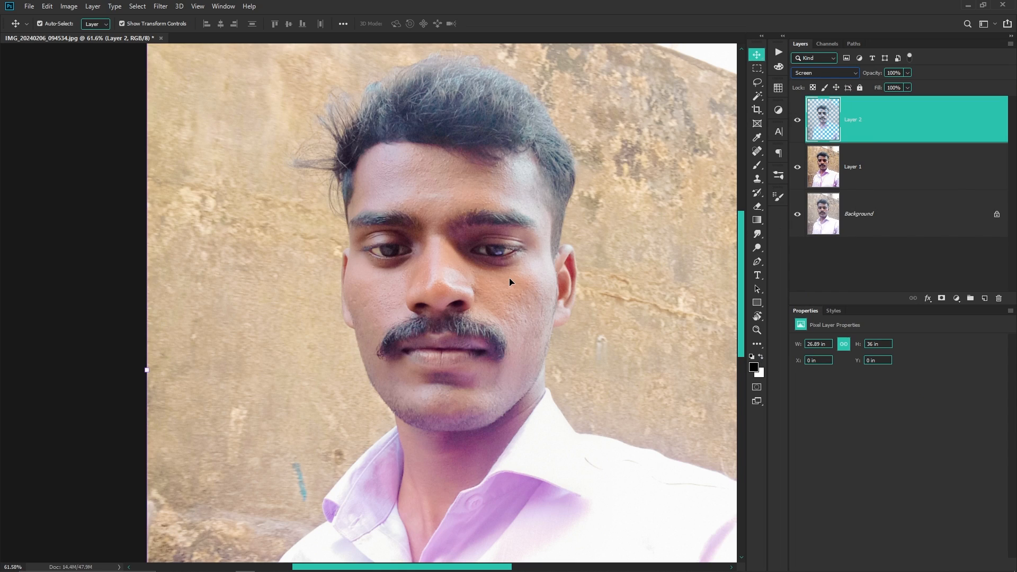
click(798, 120)
click(797, 120)
scroll(543, 241, down, 2)
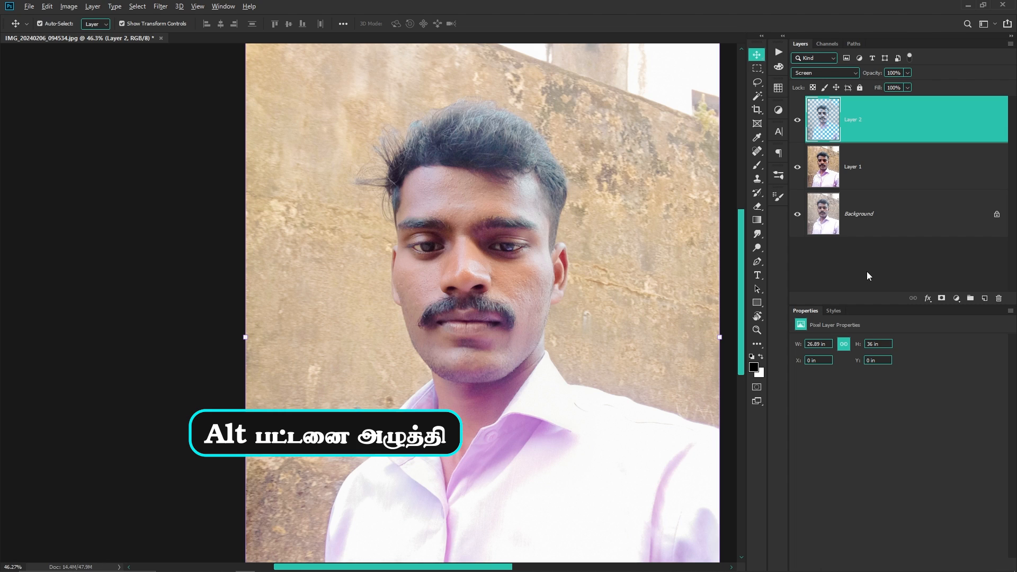
alt+click(942, 299)
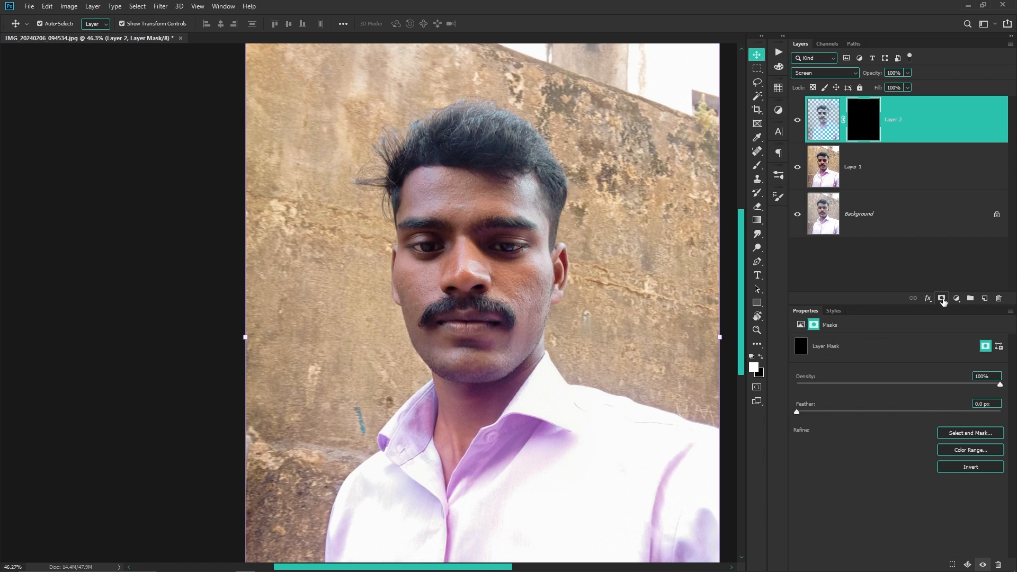
Set up the Brush tool with 8% flow and a size of 91 for painting on the layer mask over the face.
scroll(506, 262, up, 5)
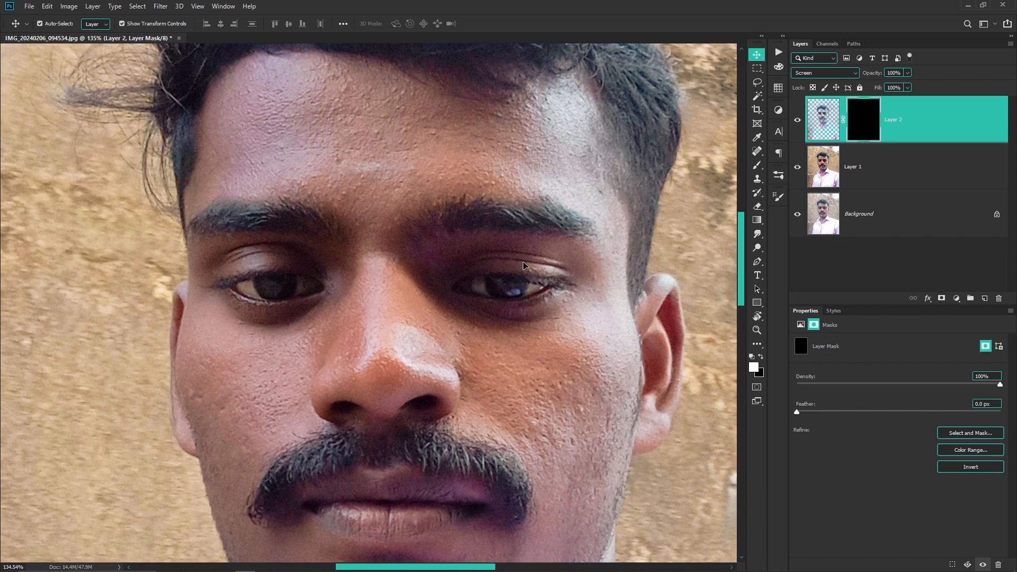
key(b)
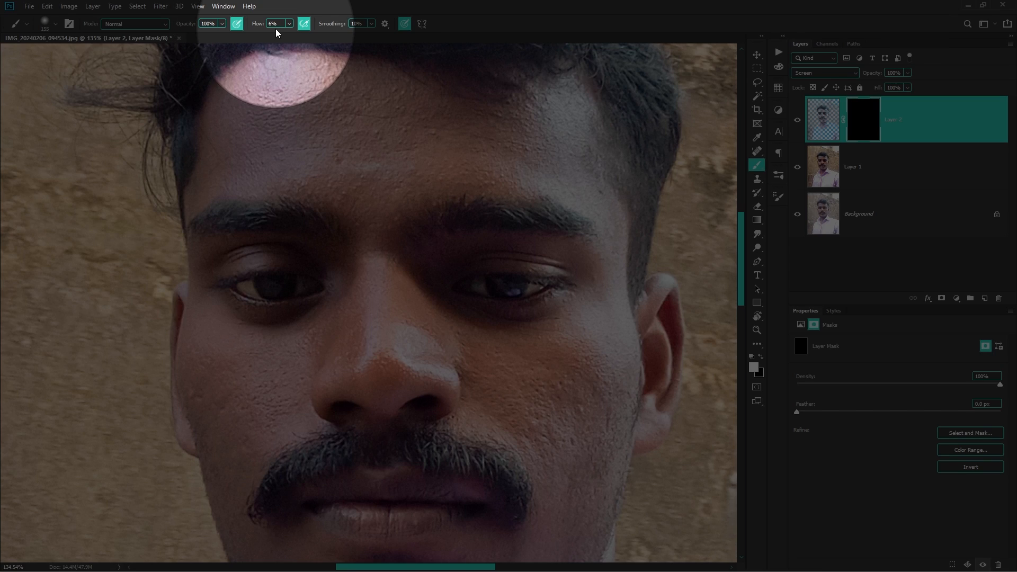
drag(258, 25, 255, 26)
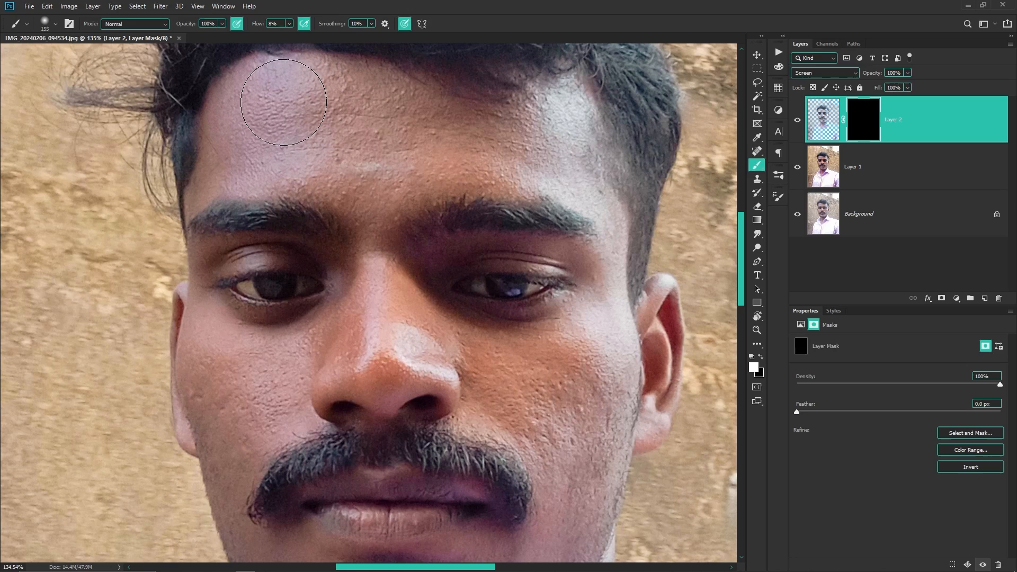
key(v)
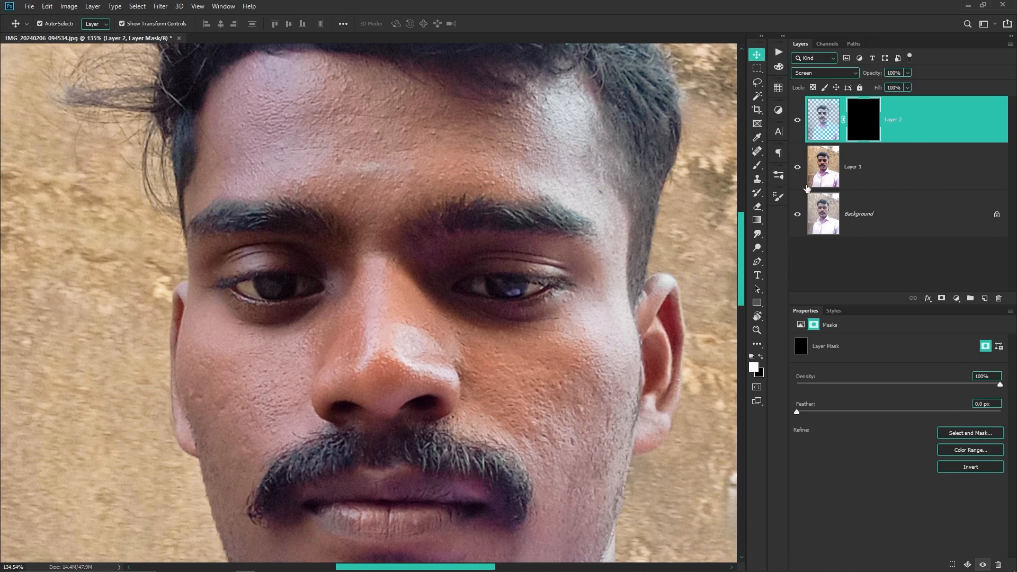
key(b)
alt+right_click(462, 346)
drag(461, 345, 439, 345)
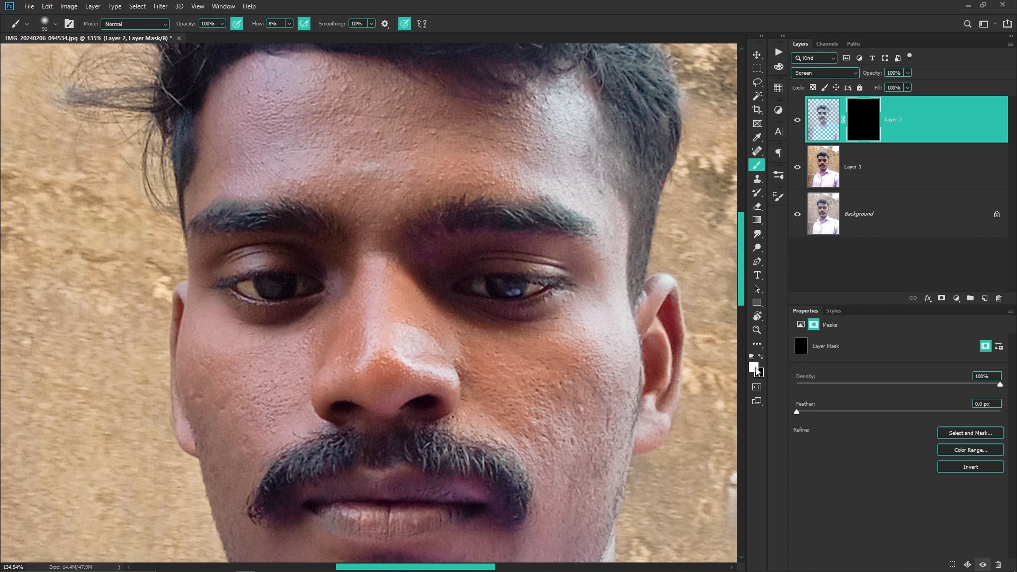
Paint white on Layer 2's mask over the dark eye sockets, nose bridge and upper forehead to brighten them.
mouse_move(470, 257)
mouse_down()
mouse_move(446, 264)
mouse_move(511, 247)
mouse_move(437, 266)
mouse_move(511, 325)
mouse_move(480, 306)
mouse_move(570, 298)
mouse_move(552, 277)
mouse_move(455, 284)
mouse_move(557, 280)
mouse_move(466, 252)
mouse_up()
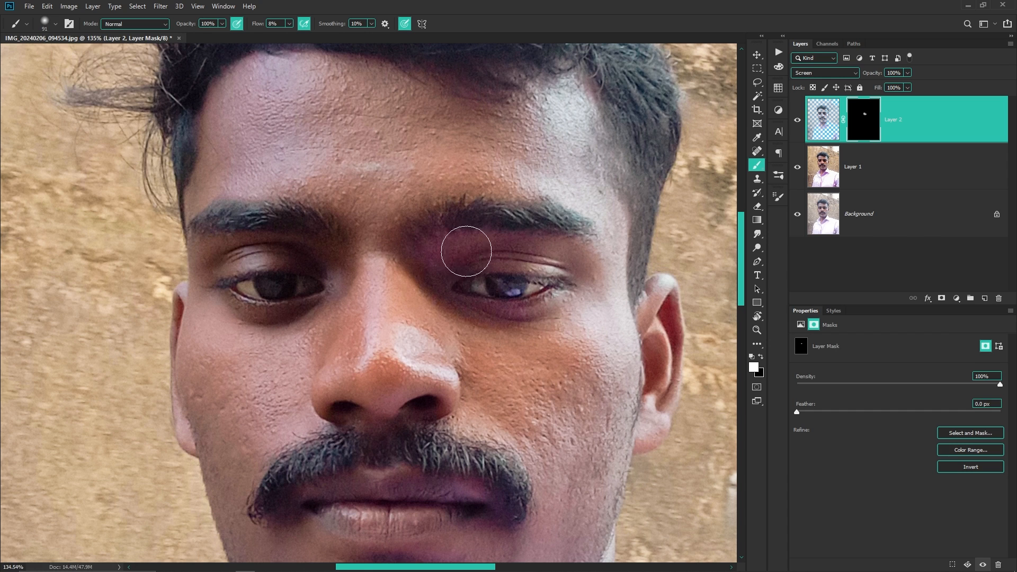
drag(317, 285, 425, 295)
mouse_move(445, 278)
mouse_down()
mouse_move(398, 275)
mouse_move(350, 324)
mouse_move(430, 283)
mouse_move(354, 262)
mouse_move(446, 288)
mouse_move(381, 326)
mouse_up()
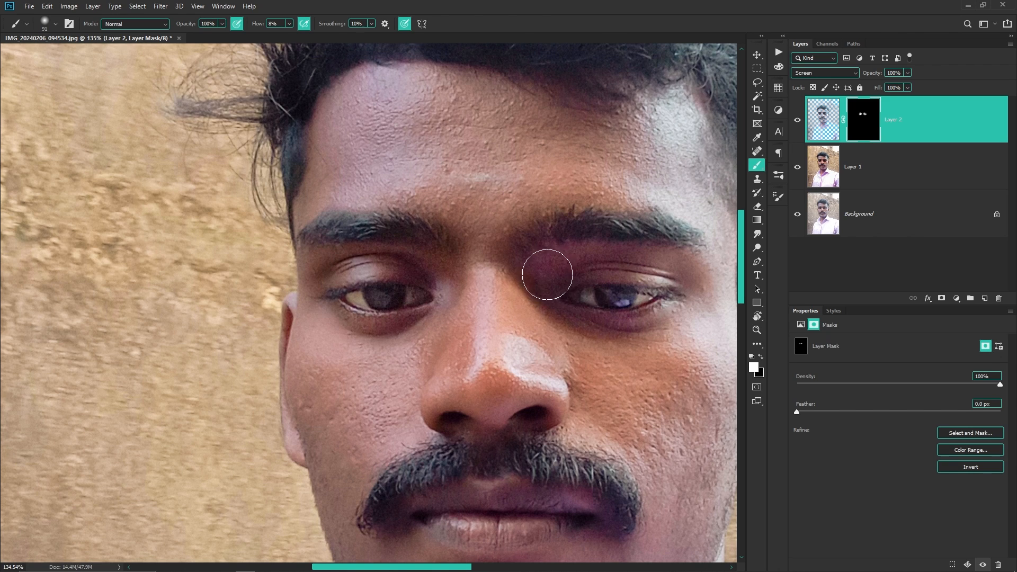
mouse_move(547, 275)
mouse_down()
mouse_move(506, 279)
mouse_move(537, 298)
mouse_move(522, 269)
mouse_move(535, 280)
mouse_move(534, 237)
mouse_move(491, 254)
mouse_move(519, 231)
mouse_move(445, 221)
mouse_move(482, 249)
mouse_move(442, 214)
mouse_up()
drag(437, 164, 447, 306)
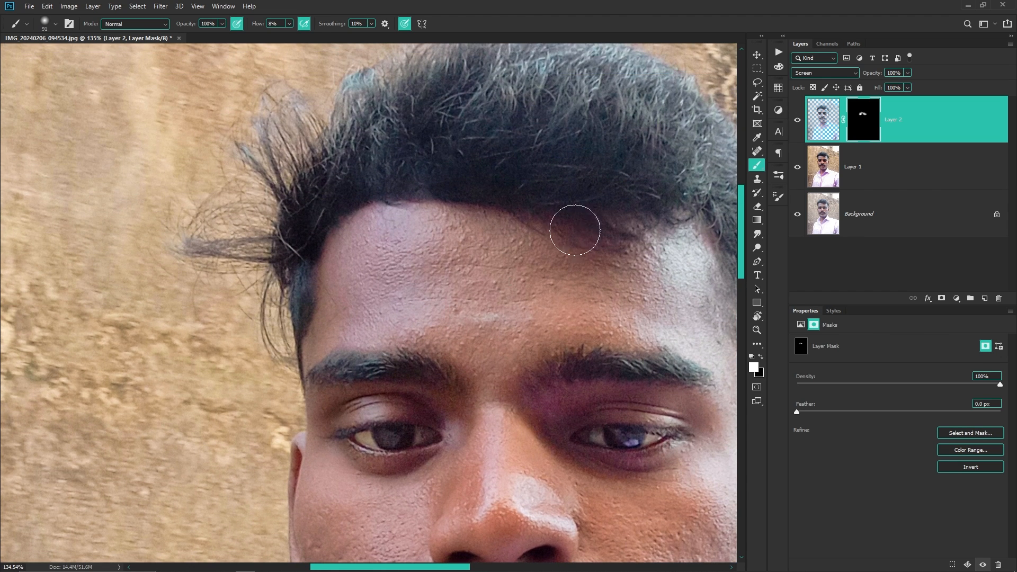
drag(631, 288, 536, 261)
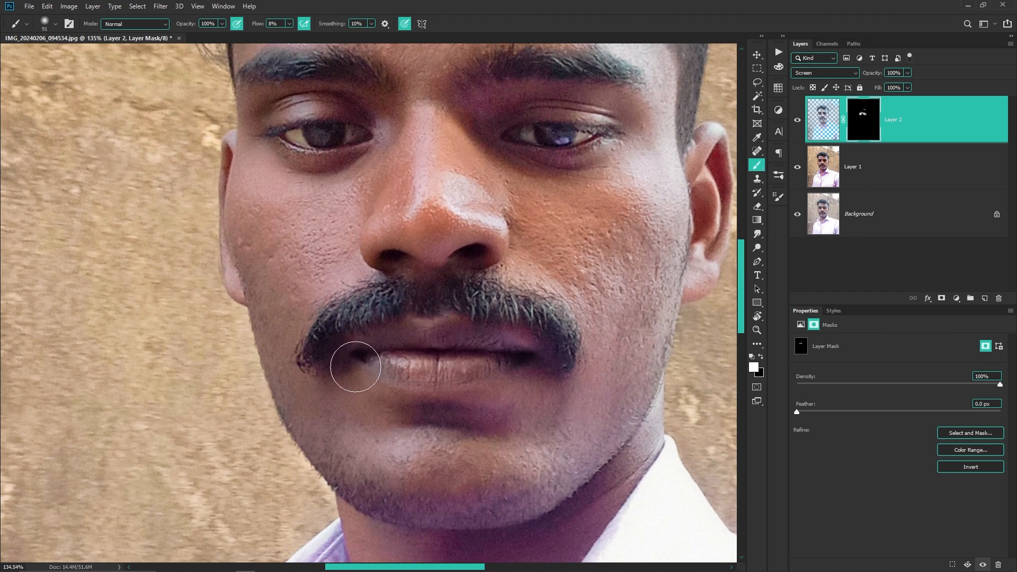
Paint white on Layer 2's mask over the shadows around the lips, mouth corners and chin.
mouse_move(355, 366)
mouse_down()
mouse_move(395, 339)
mouse_move(446, 339)
mouse_move(527, 355)
mouse_move(556, 380)
mouse_move(514, 366)
mouse_up()
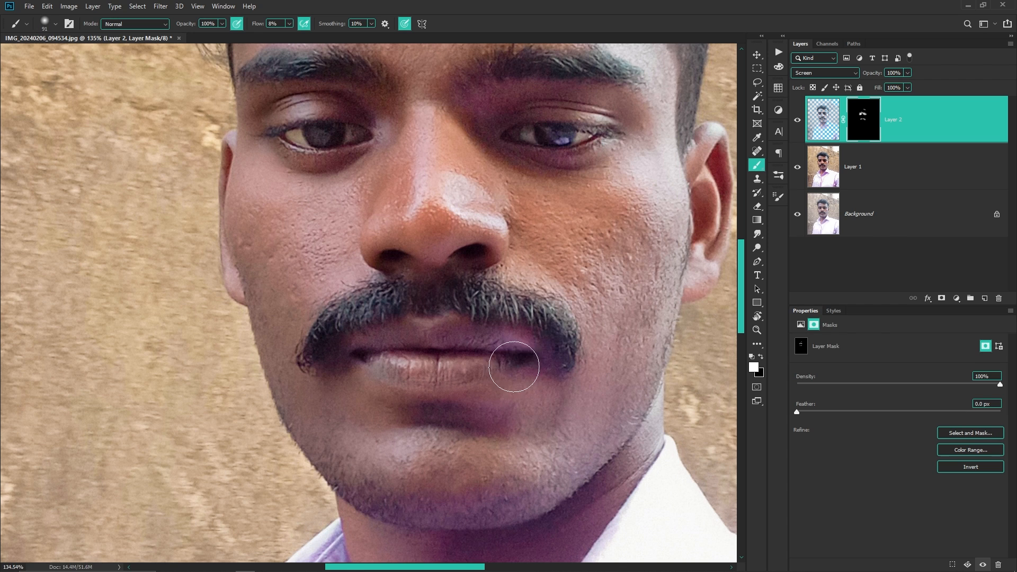
drag(475, 419, 531, 358)
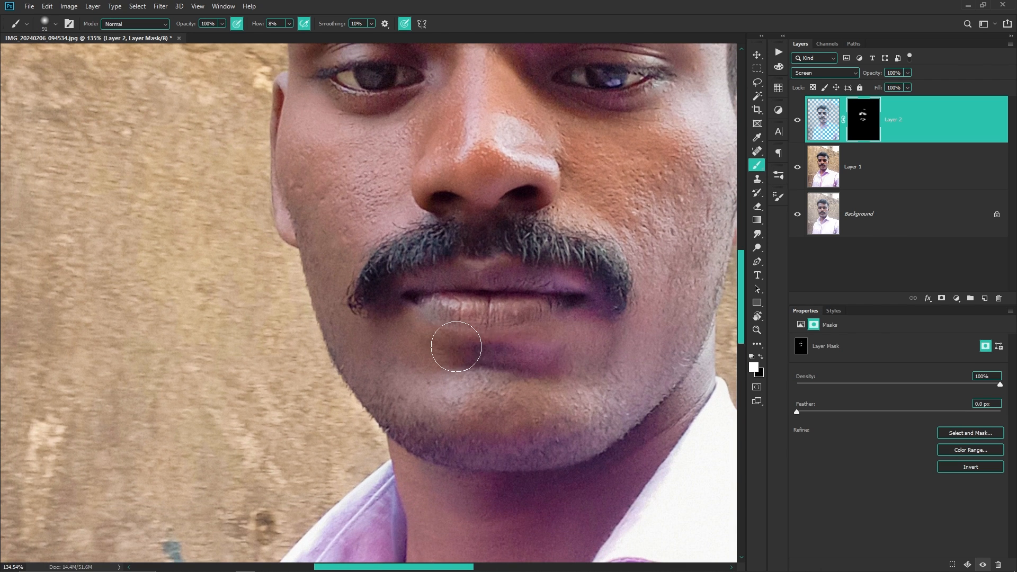
mouse_move(456, 346)
mouse_down()
mouse_move(471, 366)
mouse_move(582, 364)
mouse_up()
drag(596, 396, 579, 303)
mouse_move(495, 380)
mouse_down()
mouse_move(455, 436)
mouse_move(493, 437)
mouse_up()
drag(637, 294, 530, 295)
drag(609, 266, 486, 334)
drag(486, 334, 554, 331)
Compare the face with Layer 2 repeatedly hidden and shown, using the Move tool and a wider view.
key(v)
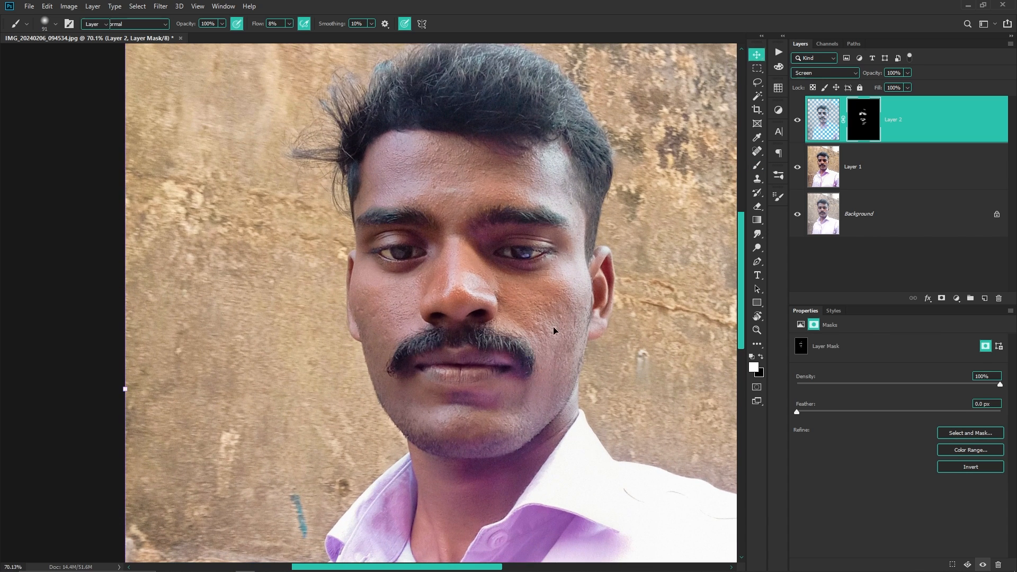
click(799, 120)
click(798, 120)
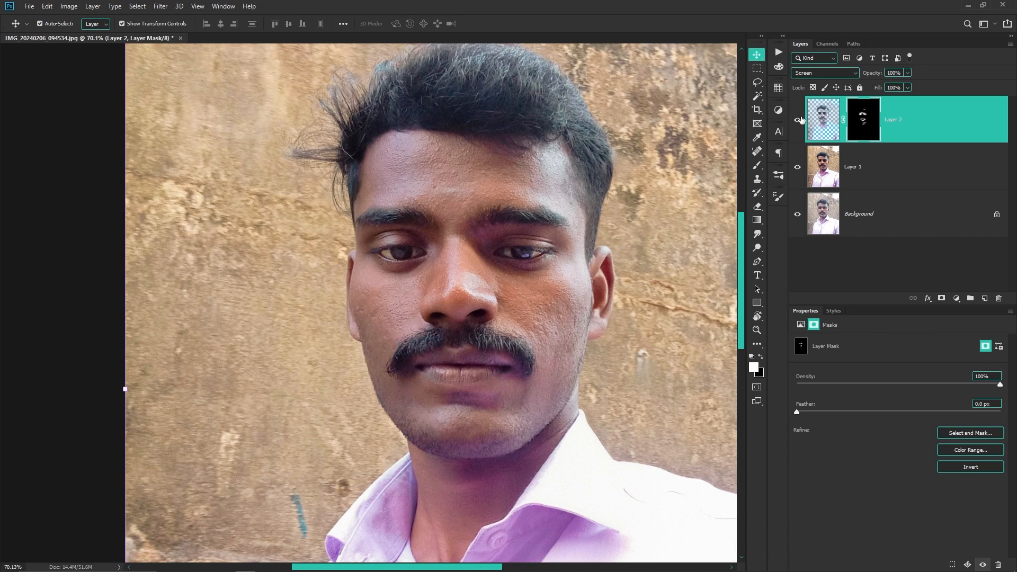
click(798, 120)
click(799, 120)
click(798, 120)
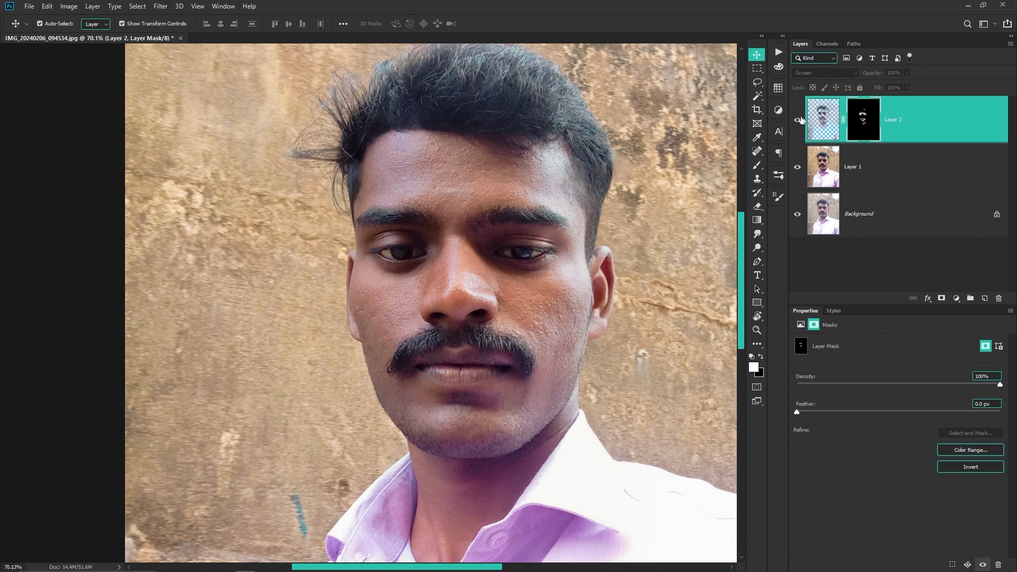
click(798, 119)
click(798, 120)
click(798, 120)
Set Layer 2's opacity to 86%, merge it with Layer 1, and compare the merged layer hidden and shown.
drag(875, 75, 872, 76)
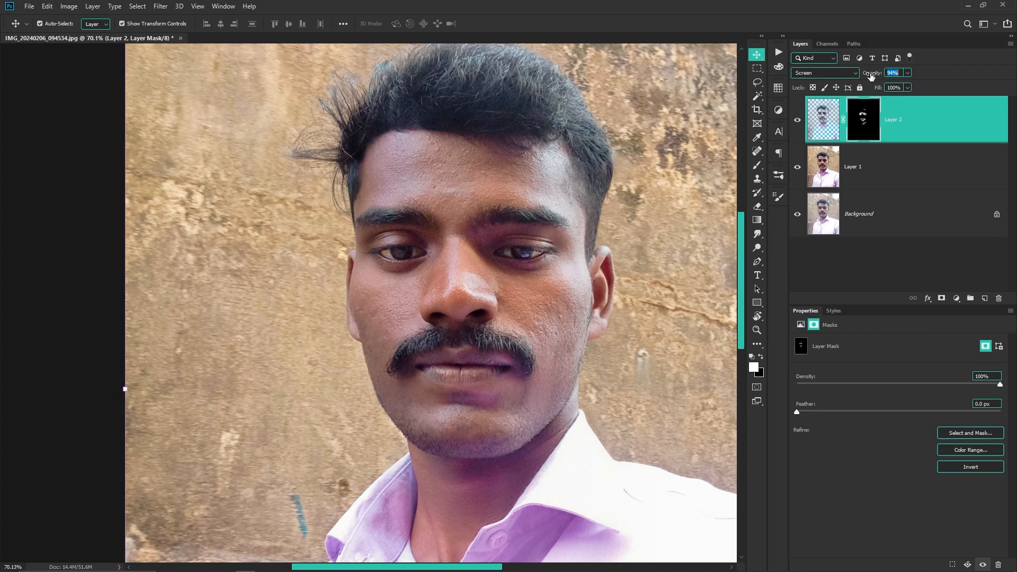
shift+click(952, 176)
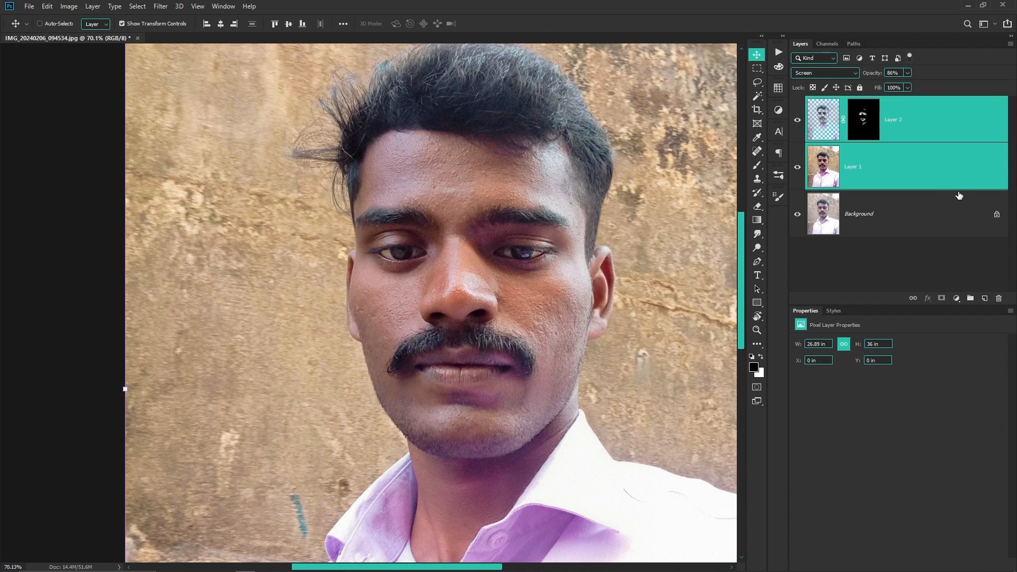
key(ctrl+e)
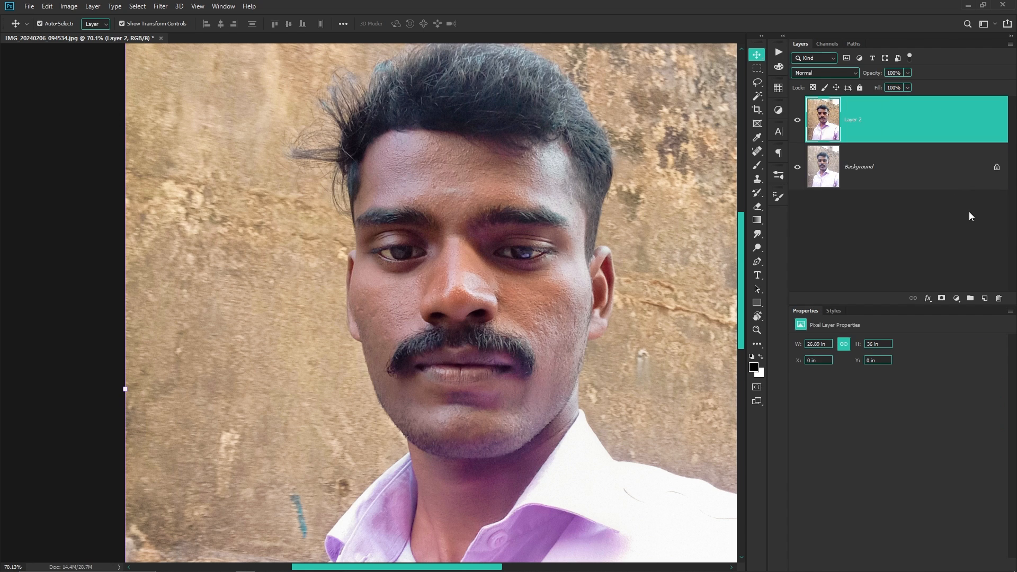
click(799, 121)
click(798, 122)
Switch to the Quick Selection tool and select the man automatically with Select Subject.
key(ctrl+0)
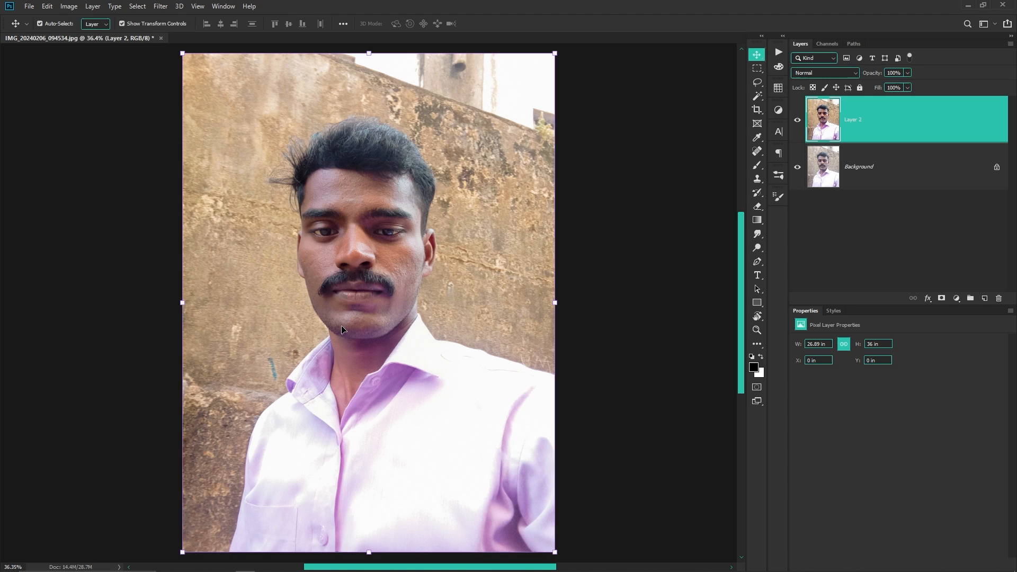
key(w)
right_click(759, 98)
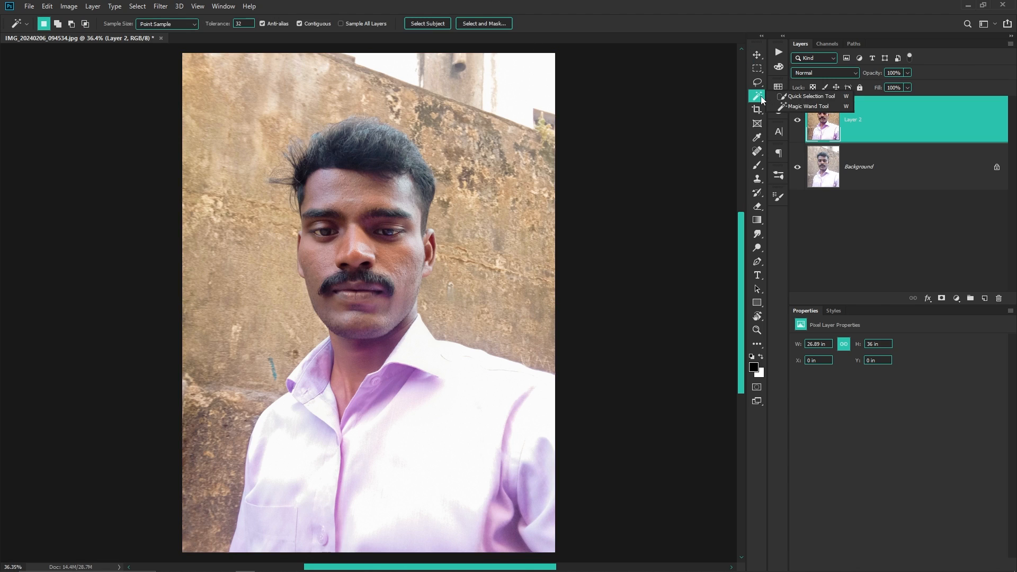
click(805, 97)
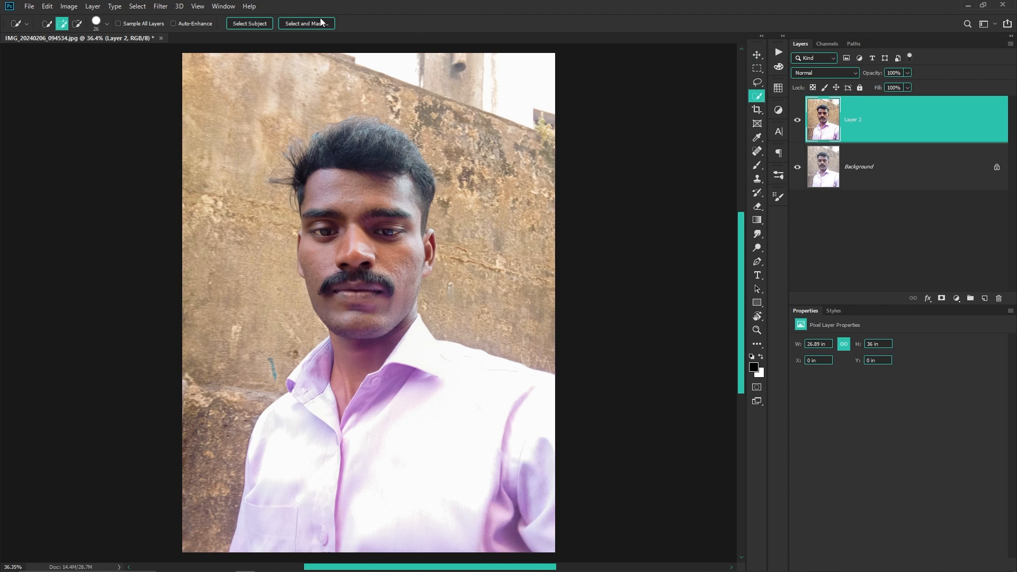
click(237, 24)
scroll(298, 144, up, 3)
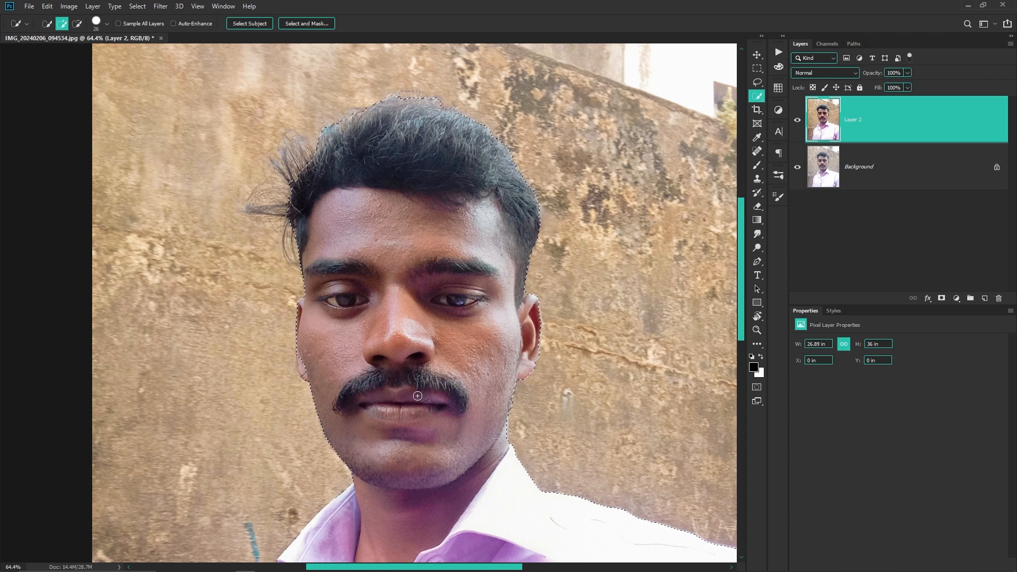
Add a layer mask to Layer 2 from the subject selection and hide the Background layer.
scroll(419, 394, down, 3)
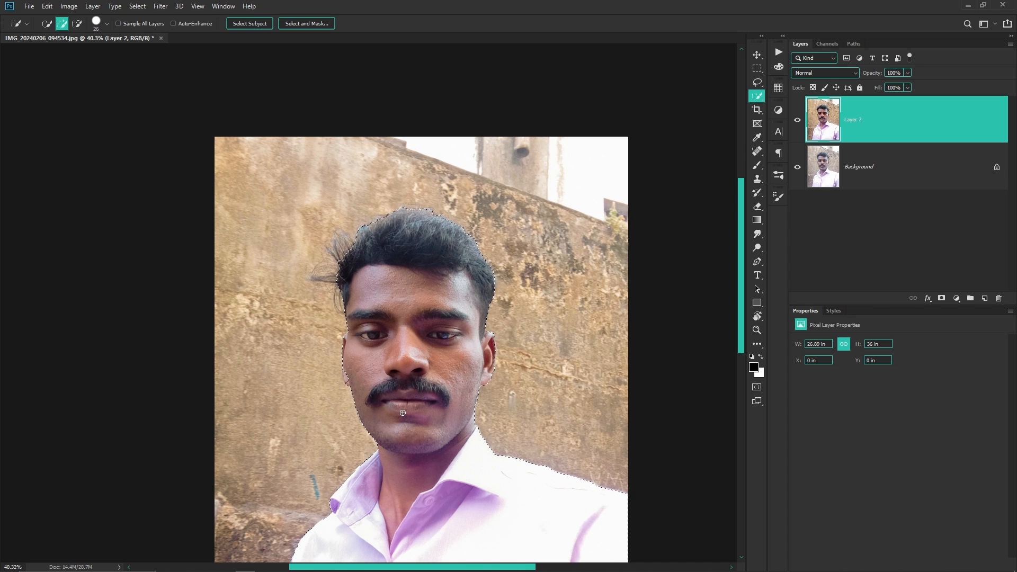
scroll(402, 413, up, 3)
click(942, 298)
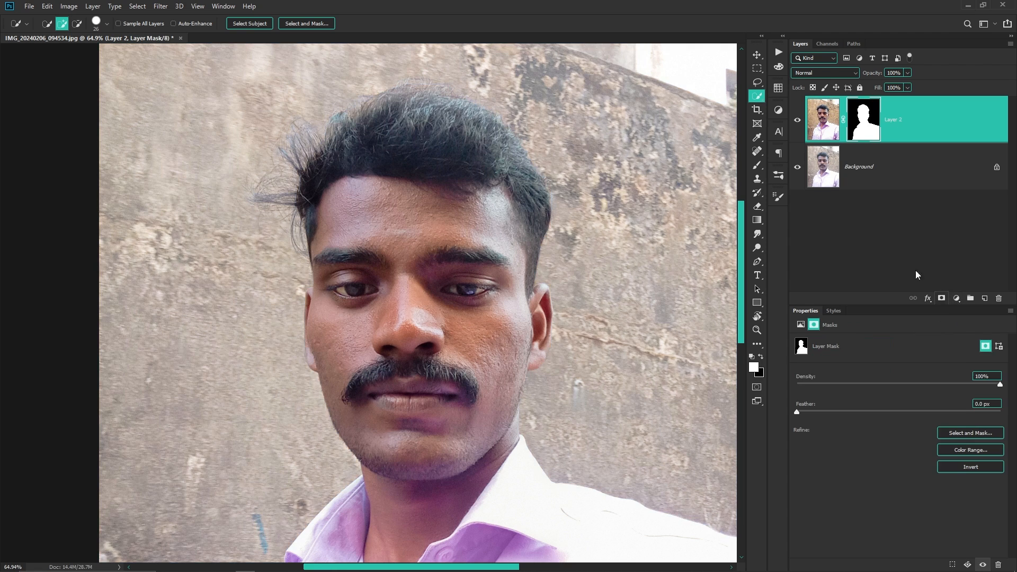
click(797, 167)
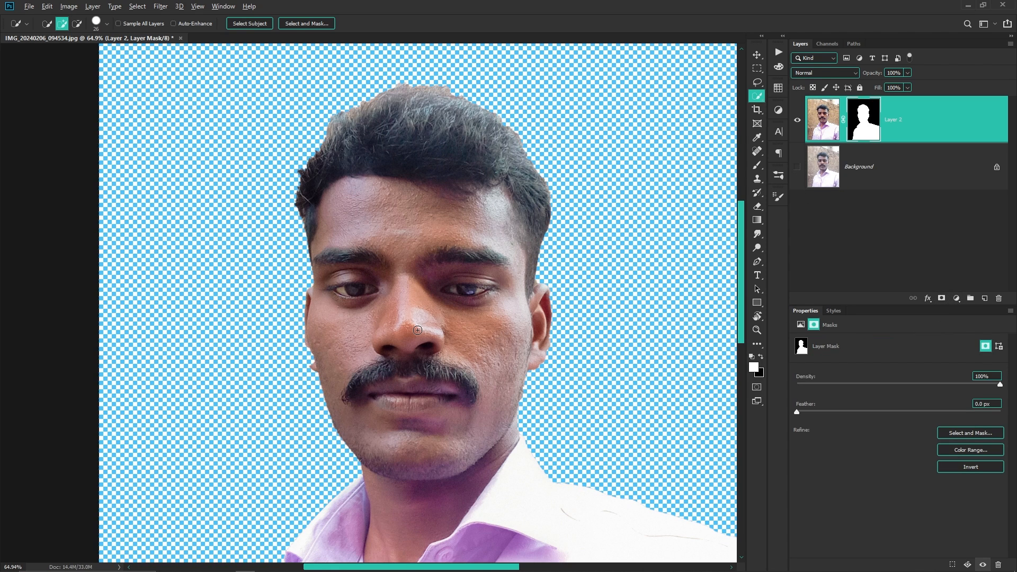
Duplicate the masked portrait as a separate document, keeping the suggested copy name.
key(alt+i)
key(d)
key(Return)
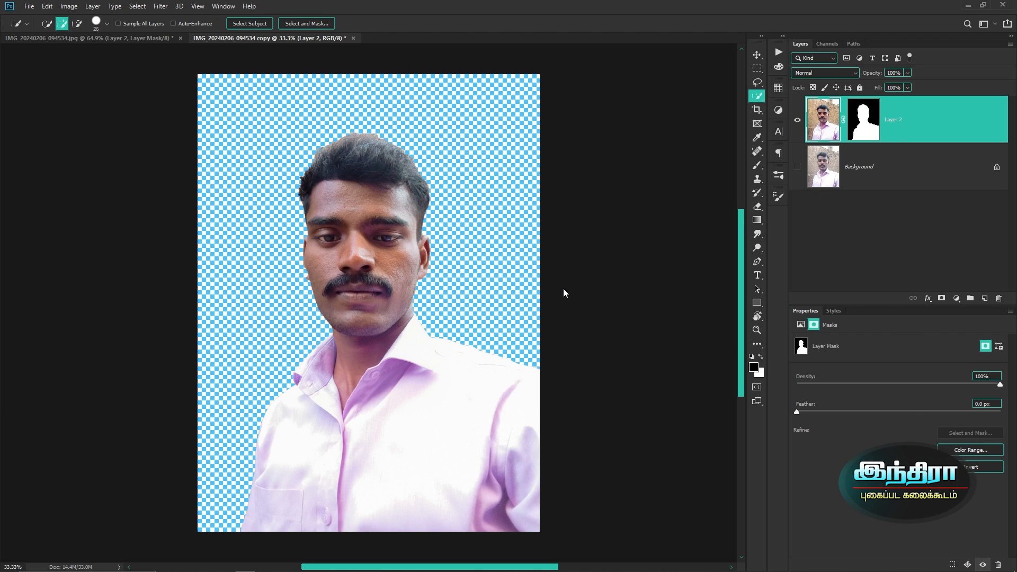
Save the duplicate as a TIFF named 2019 in the Editing folder, accepting the default TIFF options.
key(ctrl+shift+s)
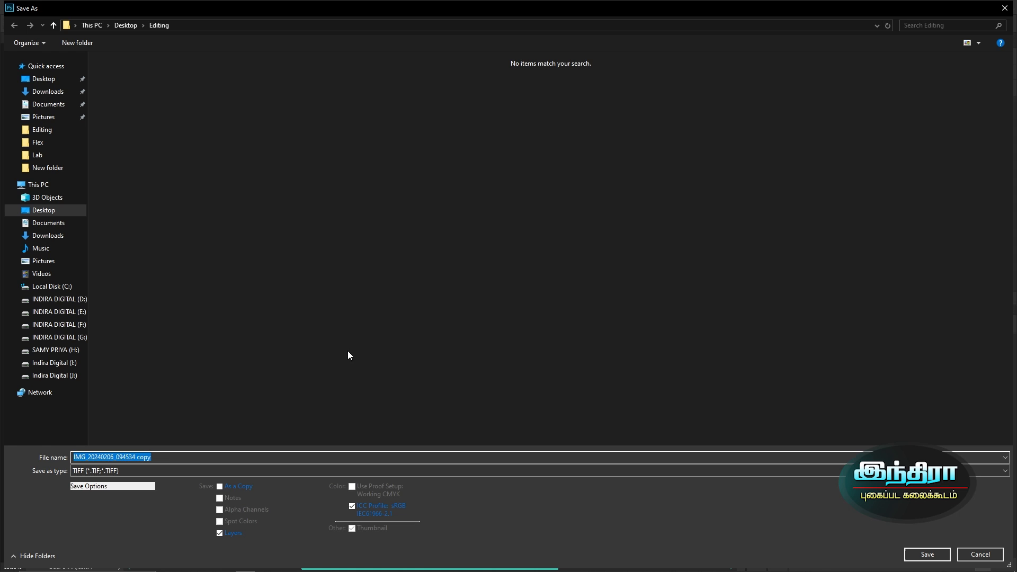
text(2019)
key(Return)
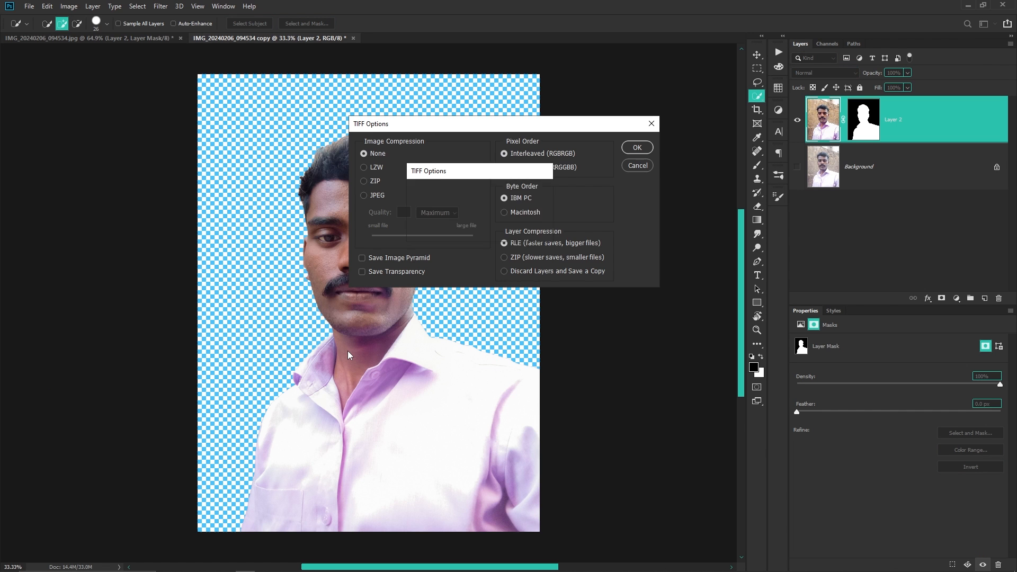
key(Return)
key(Return)
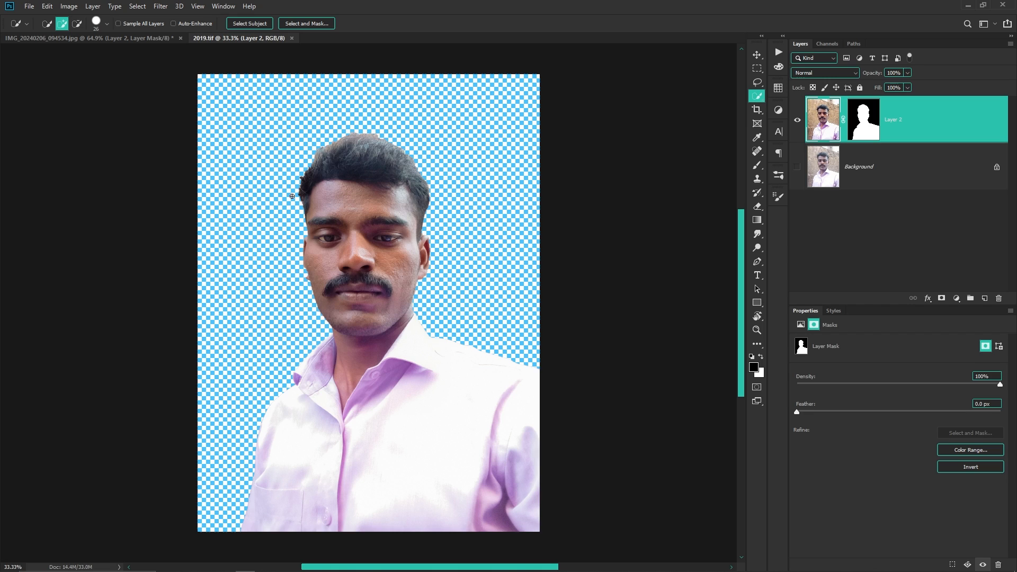
Run the Cyan Fill action to put a blue background behind the man, then close 2019.tif with its changes saved.
click(778, 51)
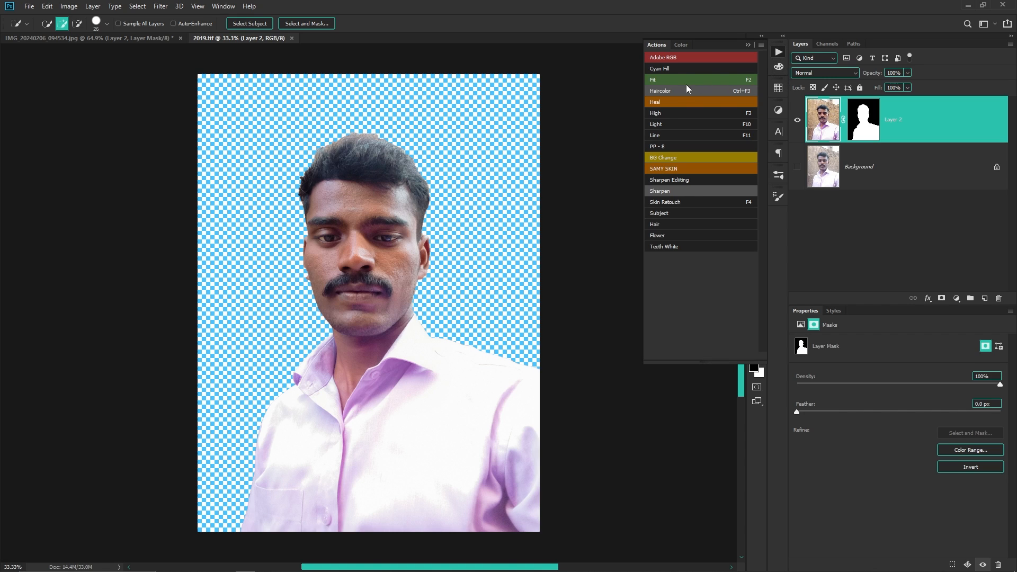
click(664, 67)
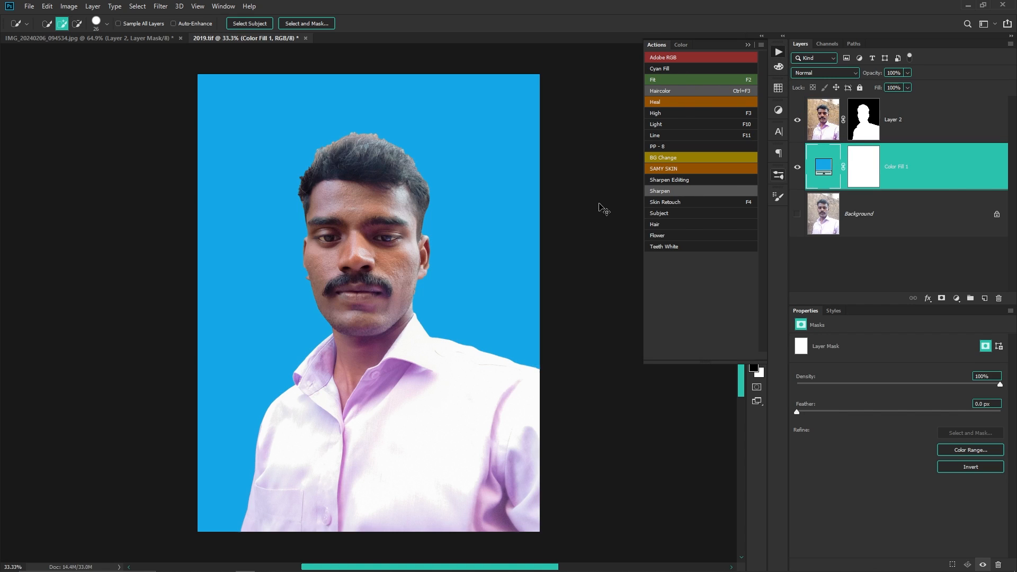
key(ctrl+w)
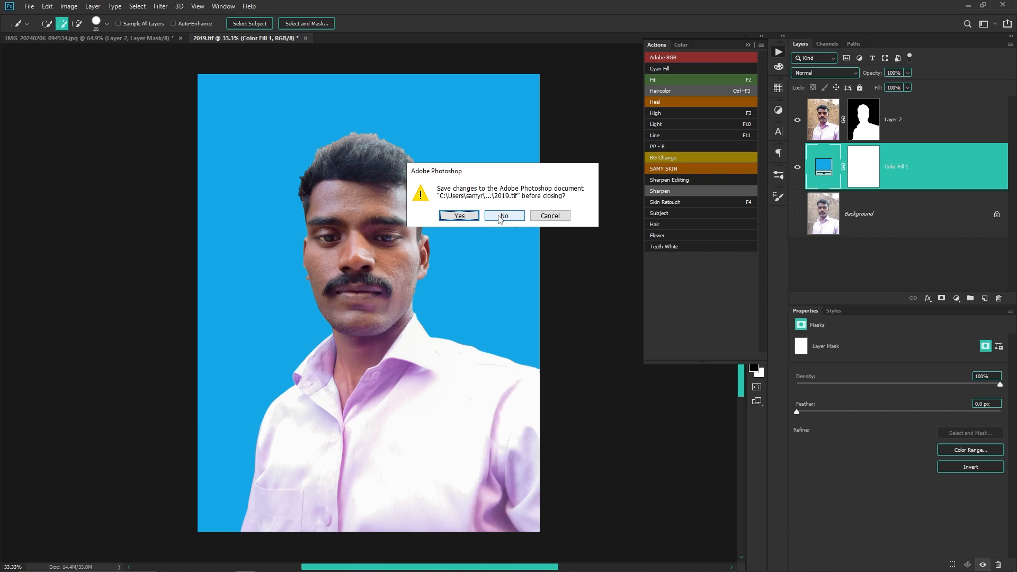
key(Return)
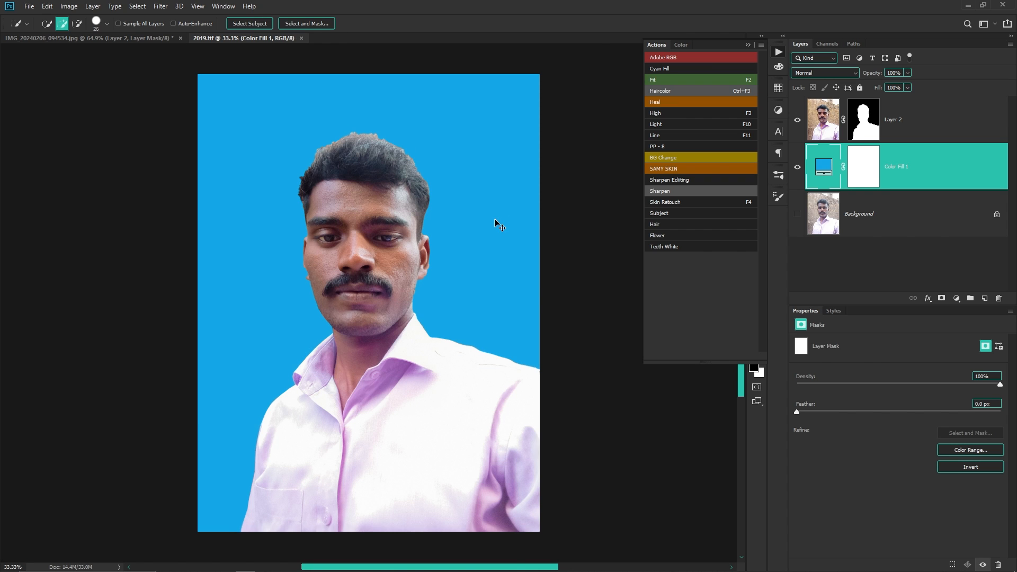
key(ctrl+w)
Undo the hiding of the Background layer and save the original portrait as a TIFF named 2023 in the Editing folder.
scroll(413, 206, down, 4)
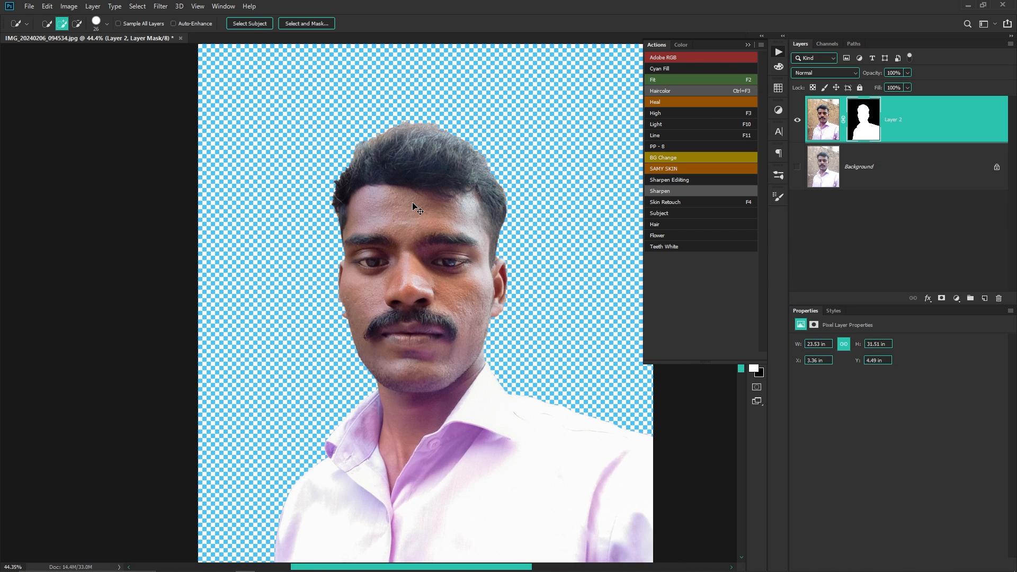
key(ctrl+z)
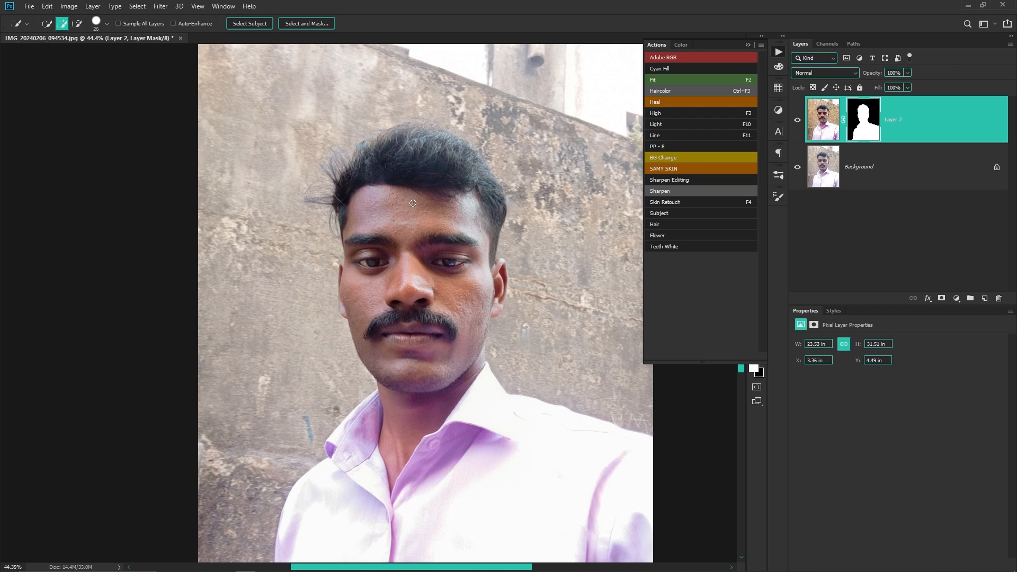
key(ctrl+shift+s)
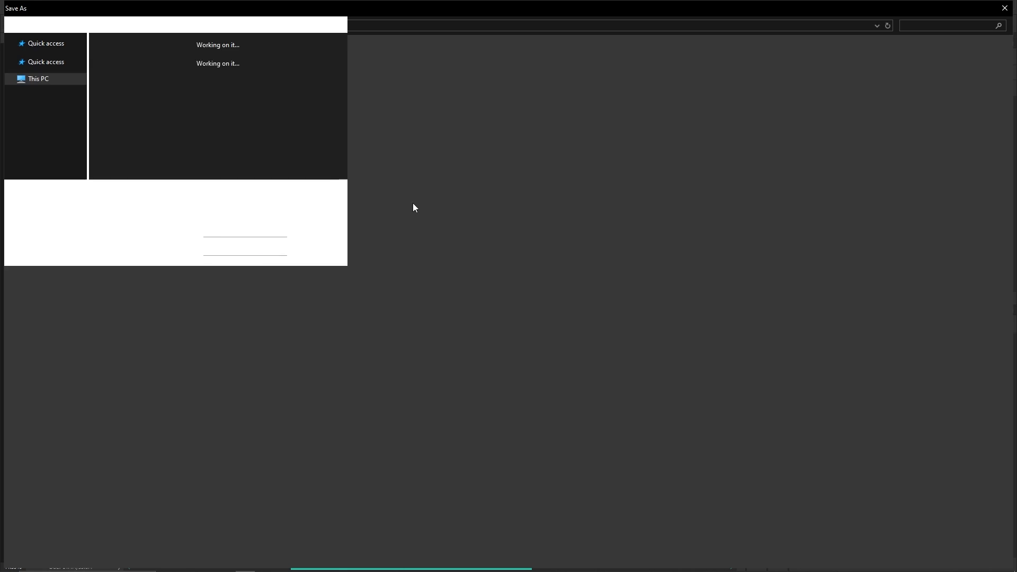
text(2023)
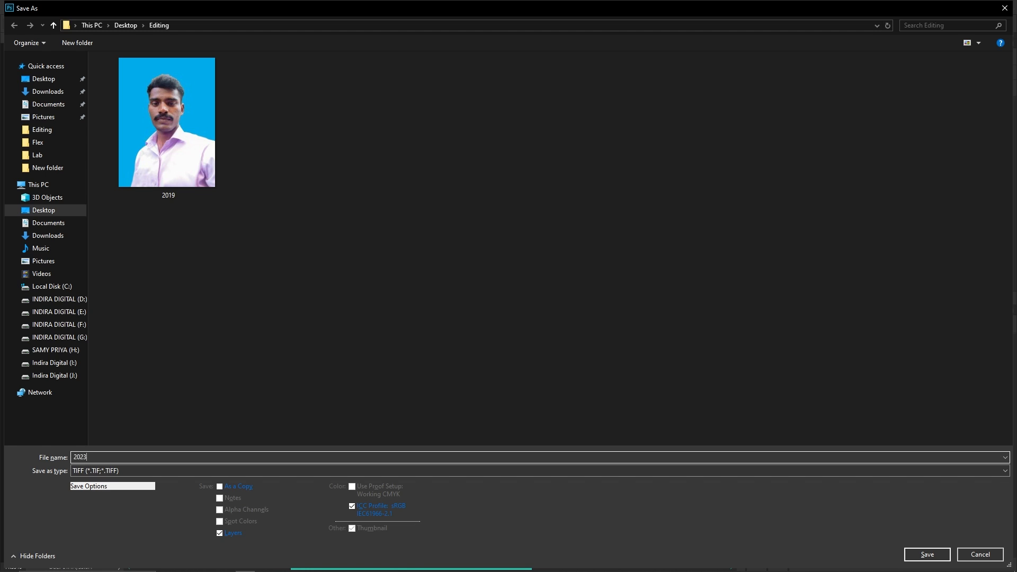
key(Return)
key(Return)
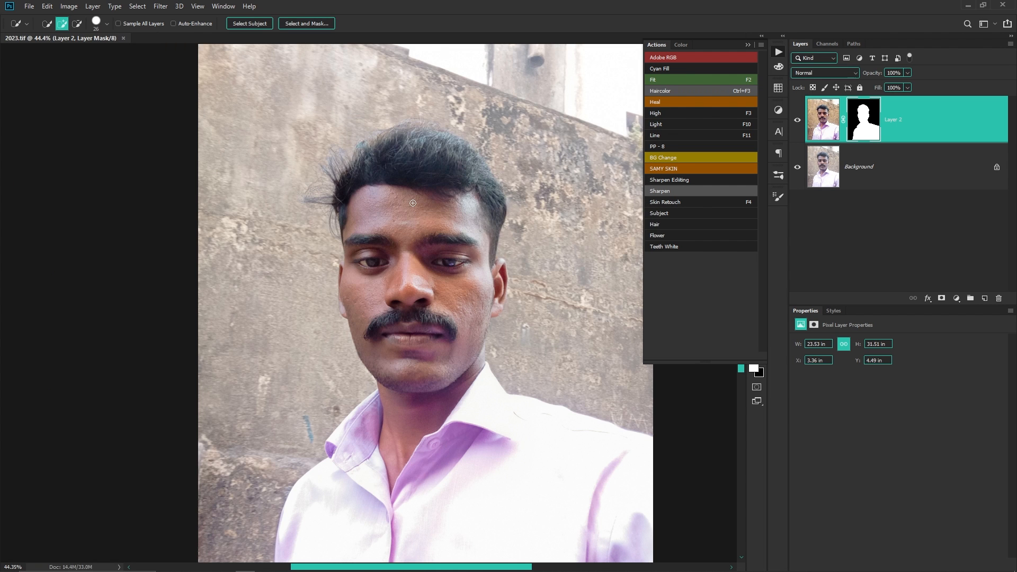
Close 2023.tif and check the saved images in File Explorer's Editing folder before returning to the desktop.
key(ctrl+w)
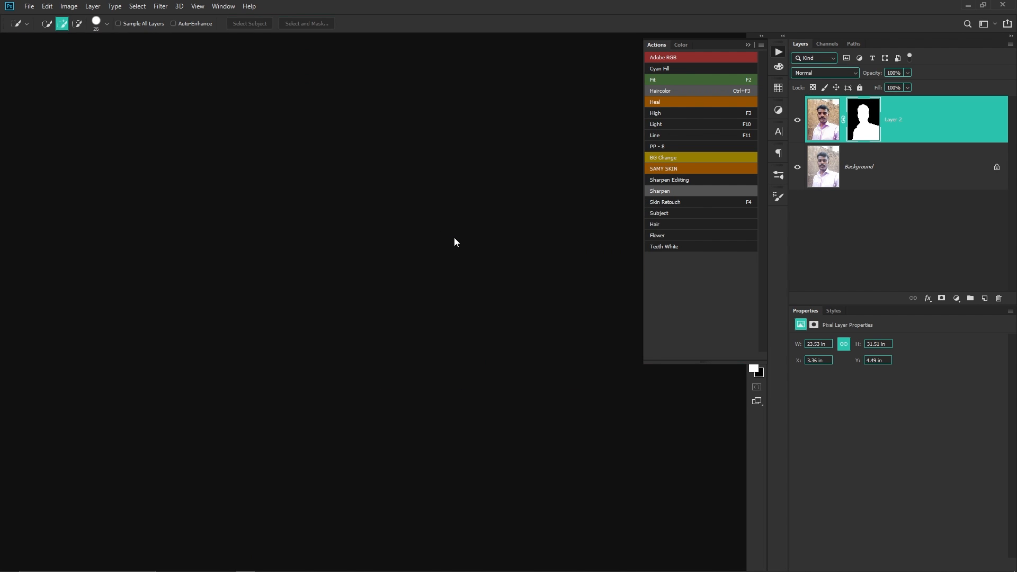
key(alt+Tab)
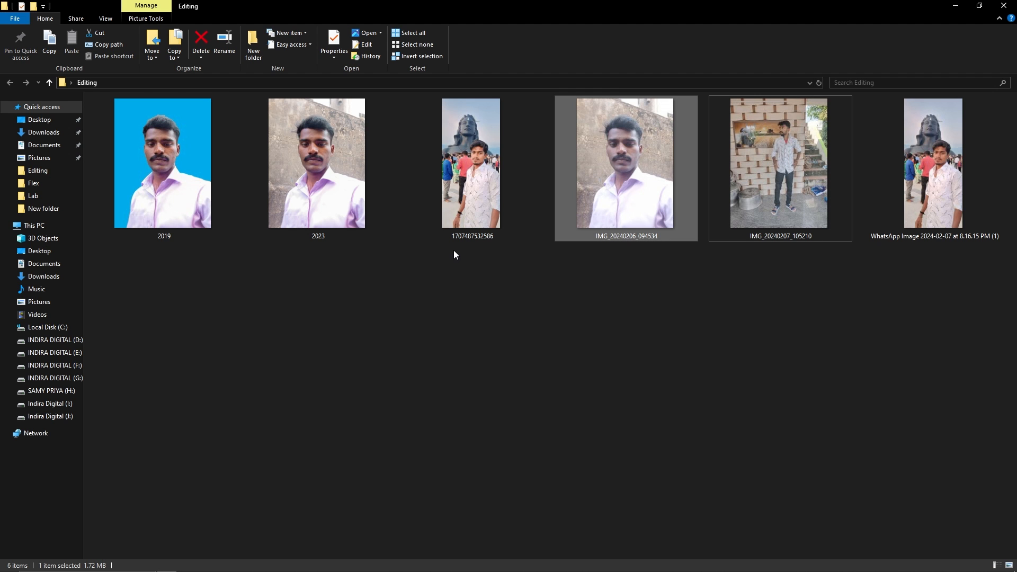
click(459, 313)
key(super+d)
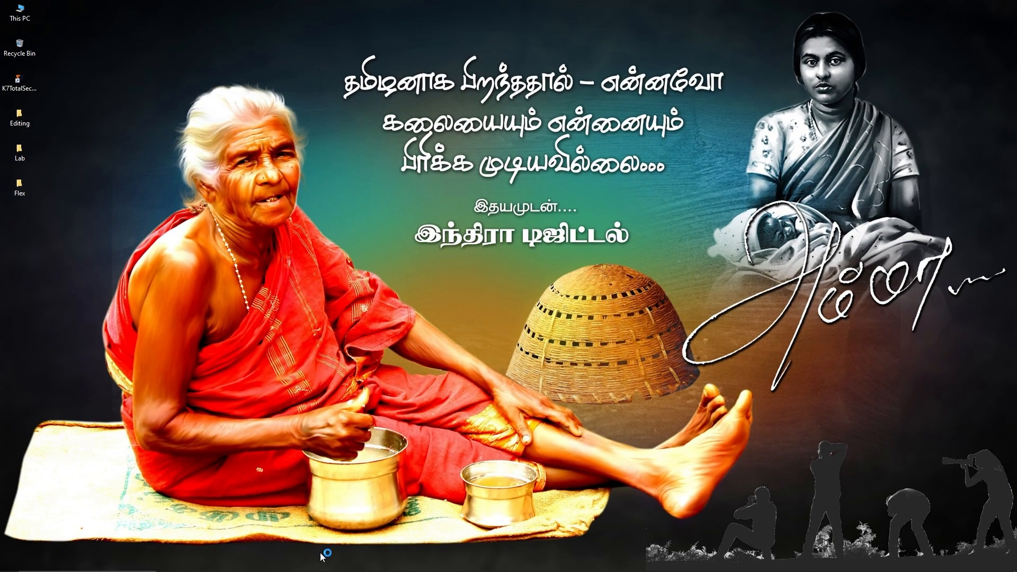
Open the saved images 2019 and 2023 from the Editing folder in Photoshop.
click(264, 564)
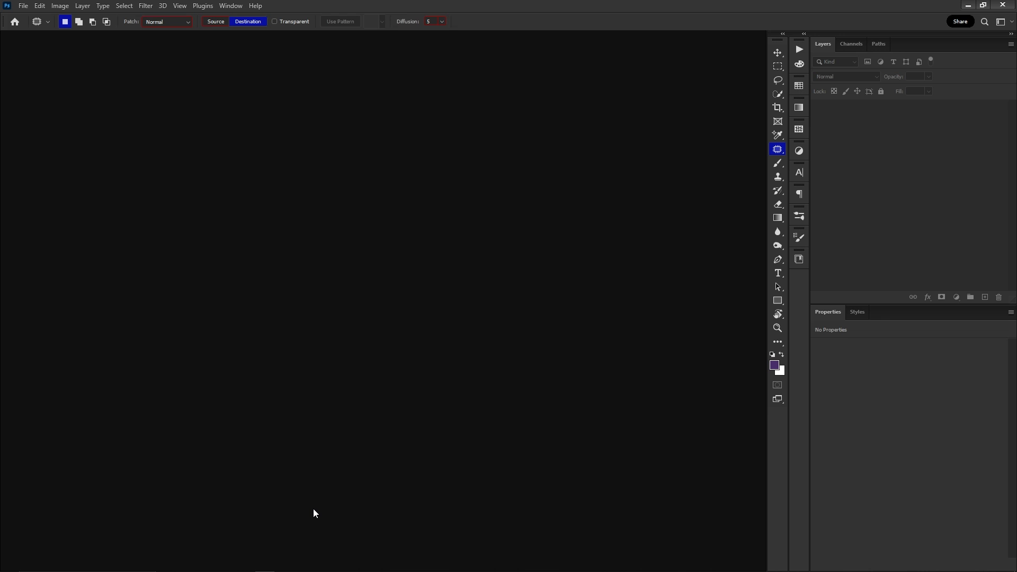
key(alt+Tab)
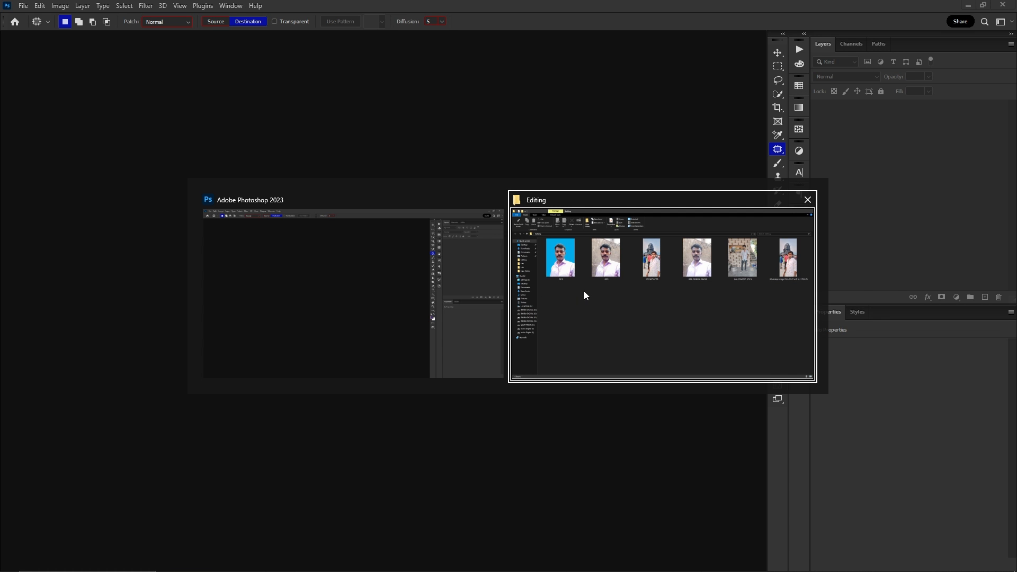
click(585, 295)
click(170, 152)
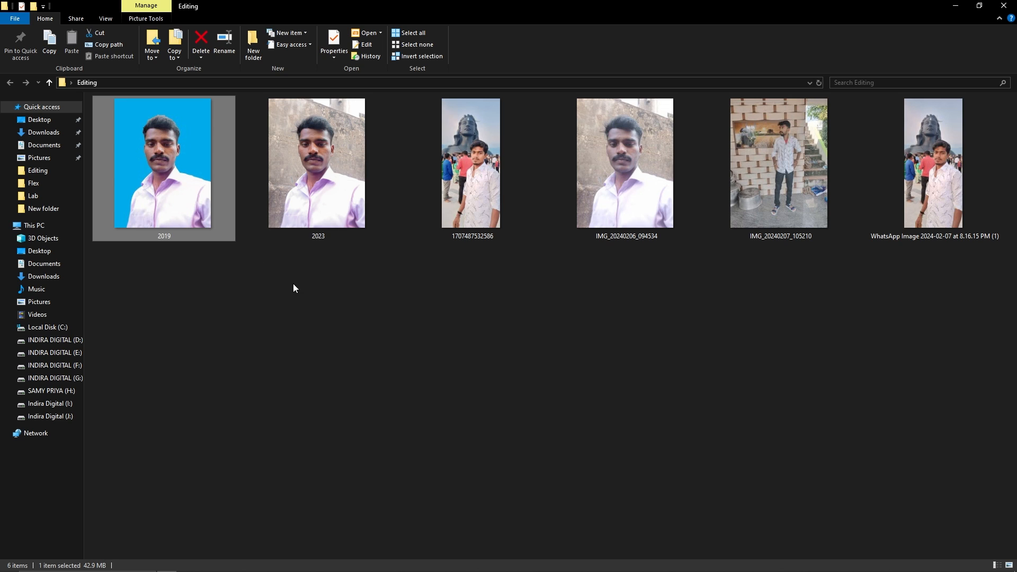
drag(293, 284, 257, 210)
key(alt+Tab)
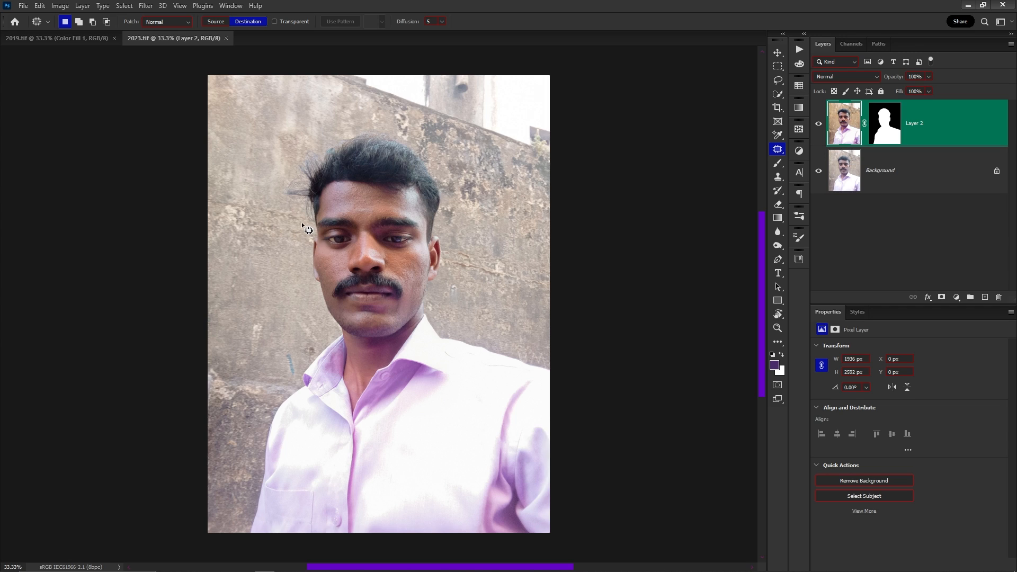
In 2023.tif, select the man with Select Subject, delete Layer 2's existing mask and add a new one from the selection.
click(779, 95)
click(303, 23)
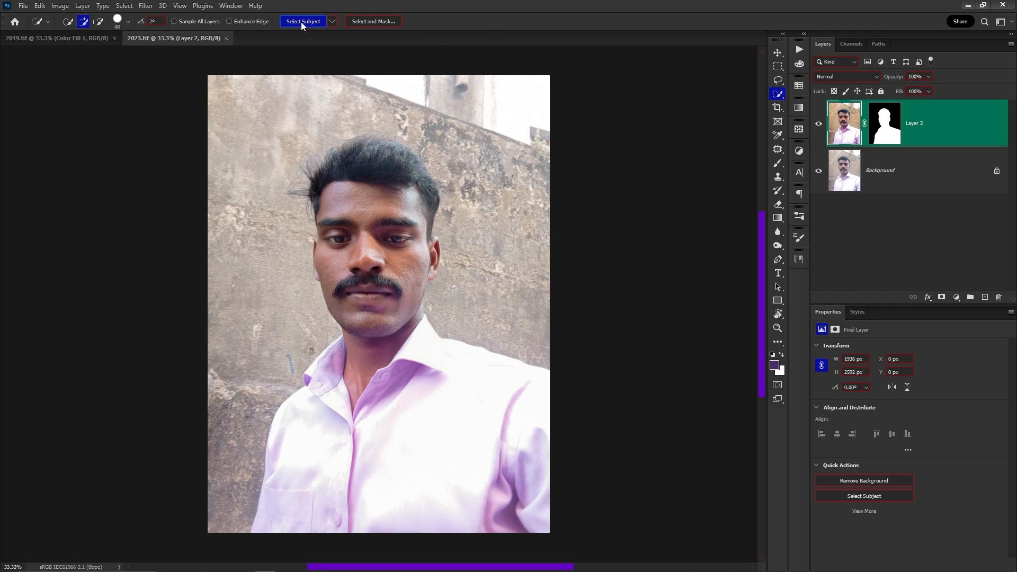
right_click(890, 125)
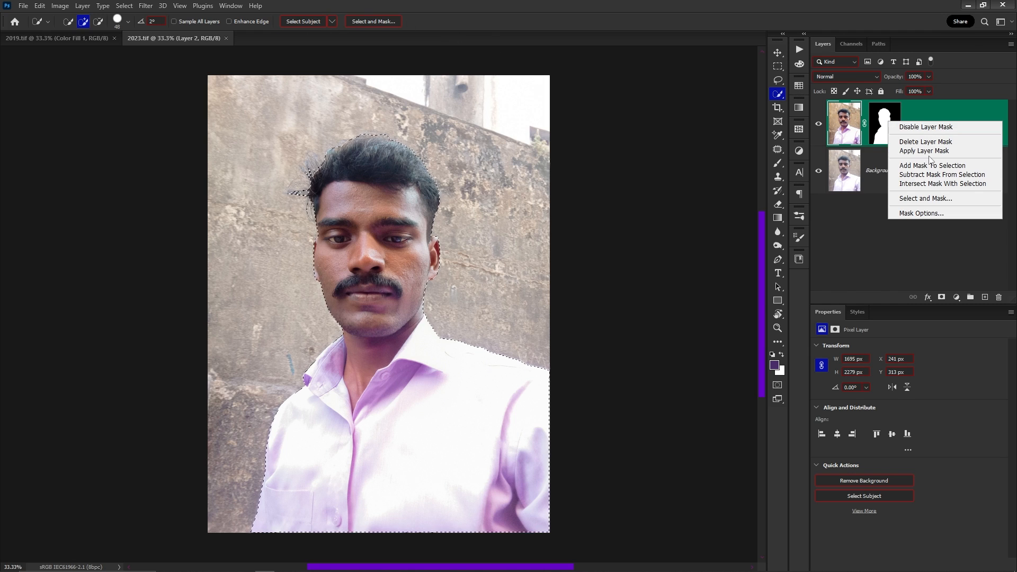
click(924, 151)
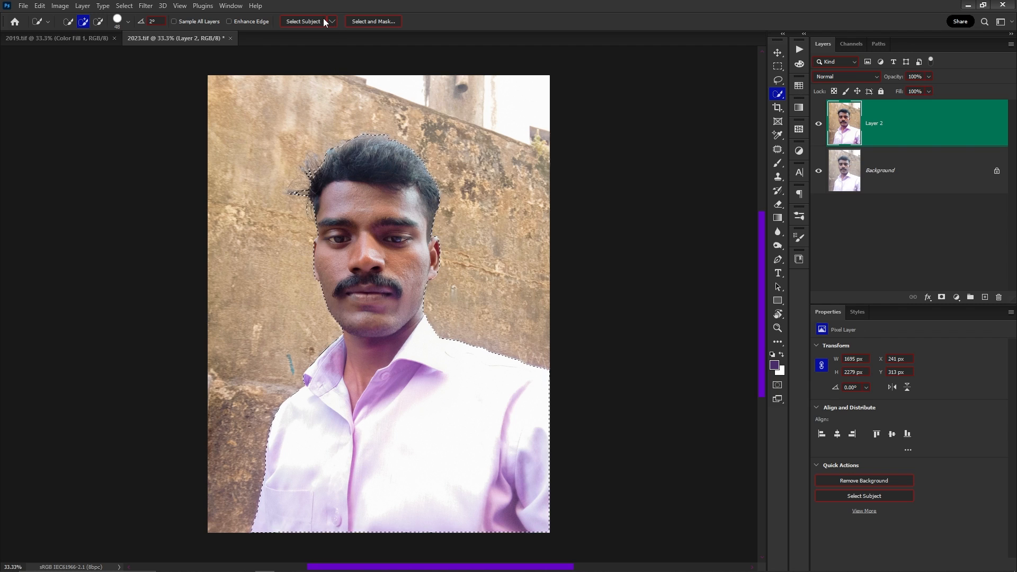
click(942, 298)
Run the Cyan Fill action on 2023.tif to put blue behind the man, and add a 2023 text title above his head.
click(799, 49)
click(741, 72)
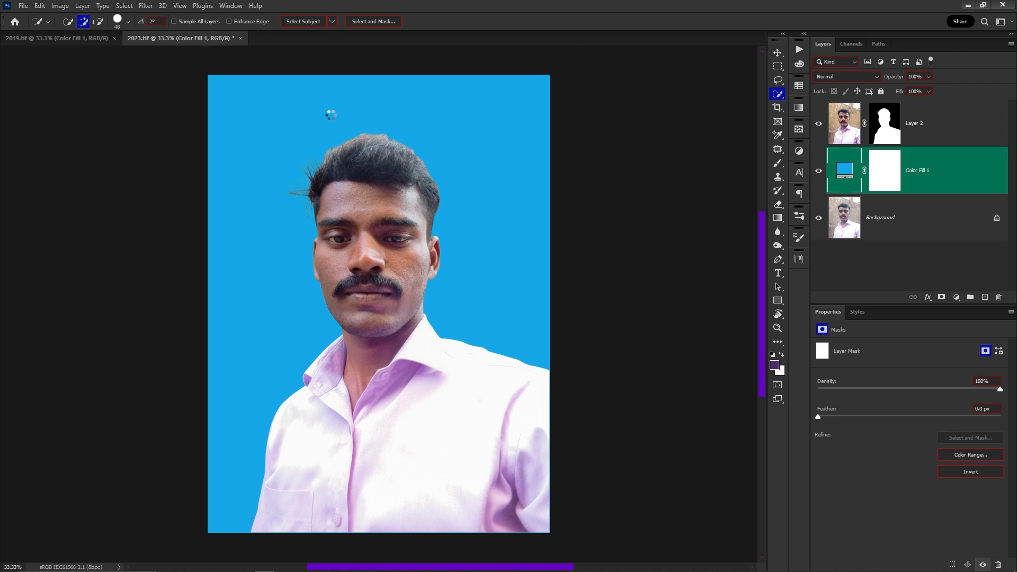
key(t)
click(359, 132)
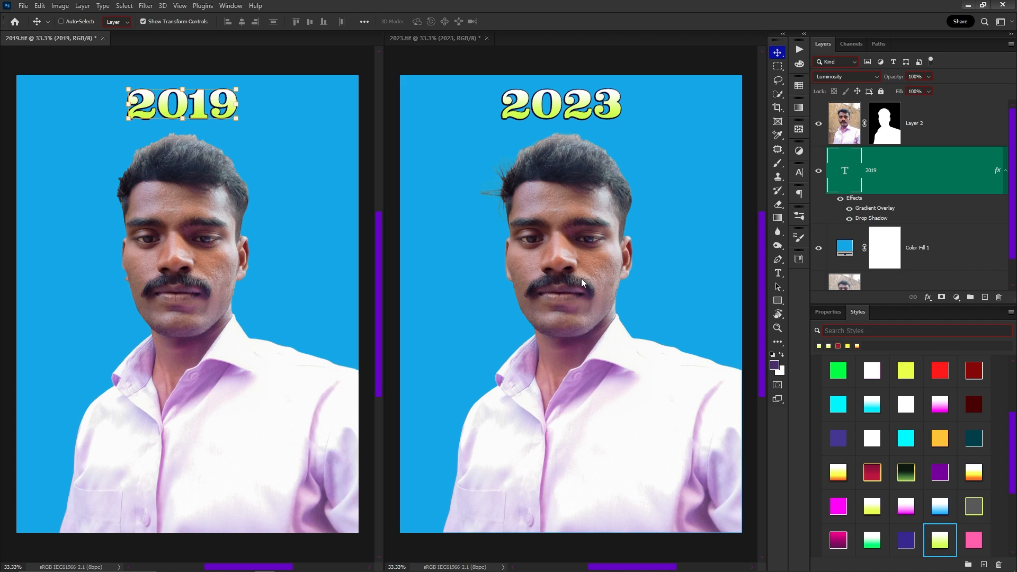
Examine the hair edges of the 2019 and 2023 cutouts side by side at the same magnification.
click(521, 195)
ctrl+shift+click(509, 179)
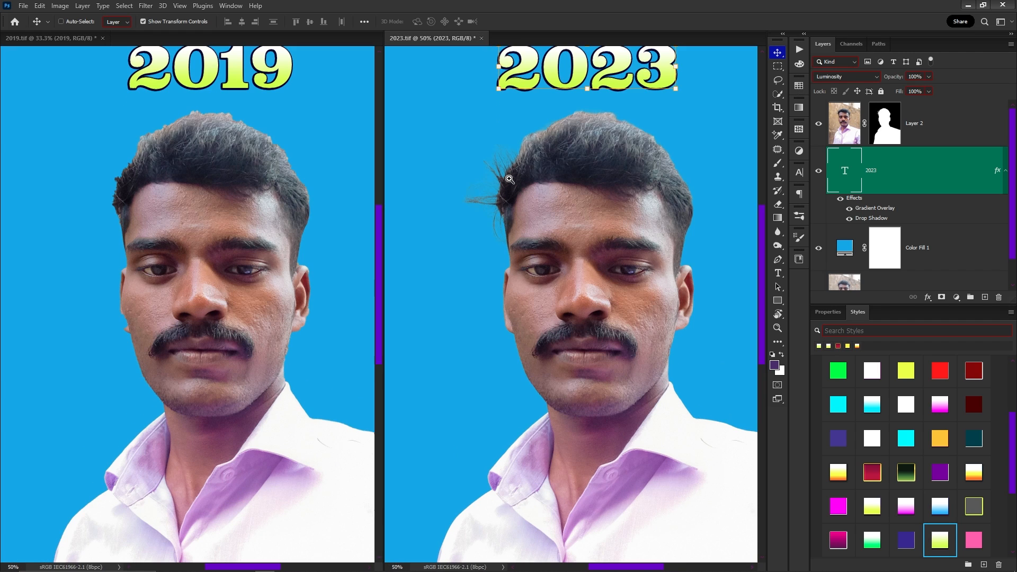
ctrl+shift+click(507, 177)
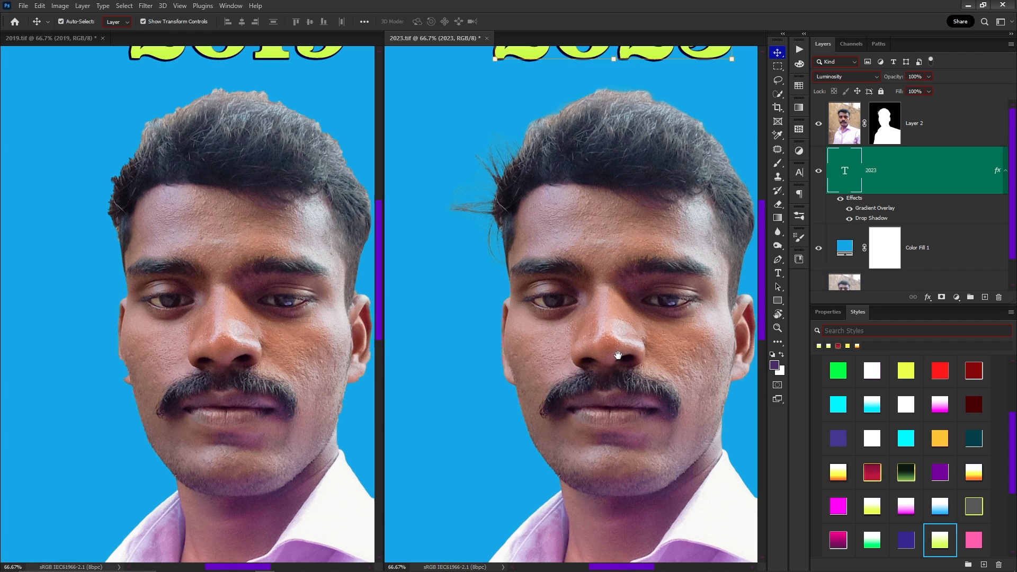
drag(617, 355, 572, 348)
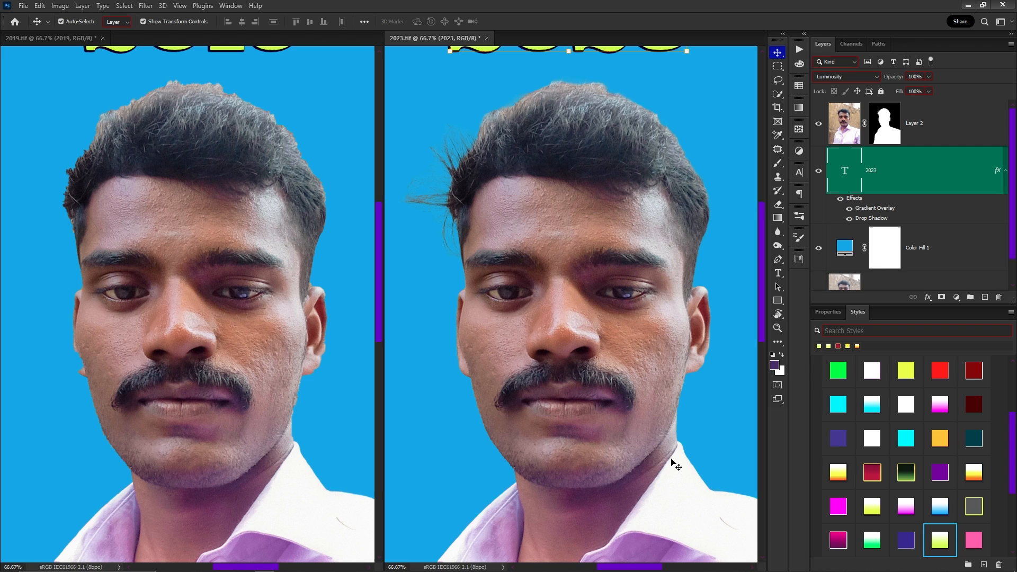
Temporarily disable Layer 2's mask in 2023.tif to examine the stray hair against the original wall, and undo the disabling.
click(488, 327)
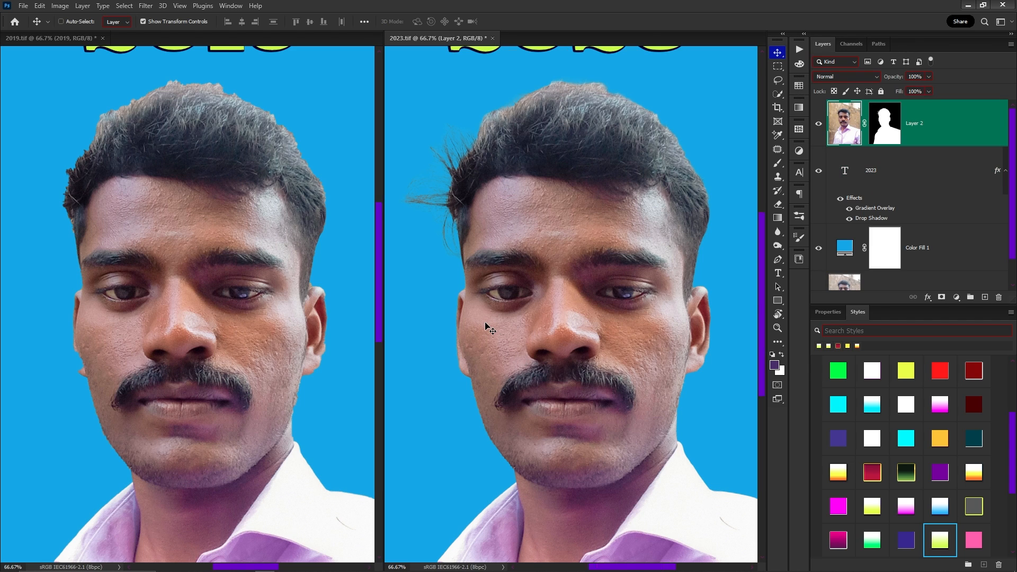
key(ctrl+0)
shift+click(885, 130)
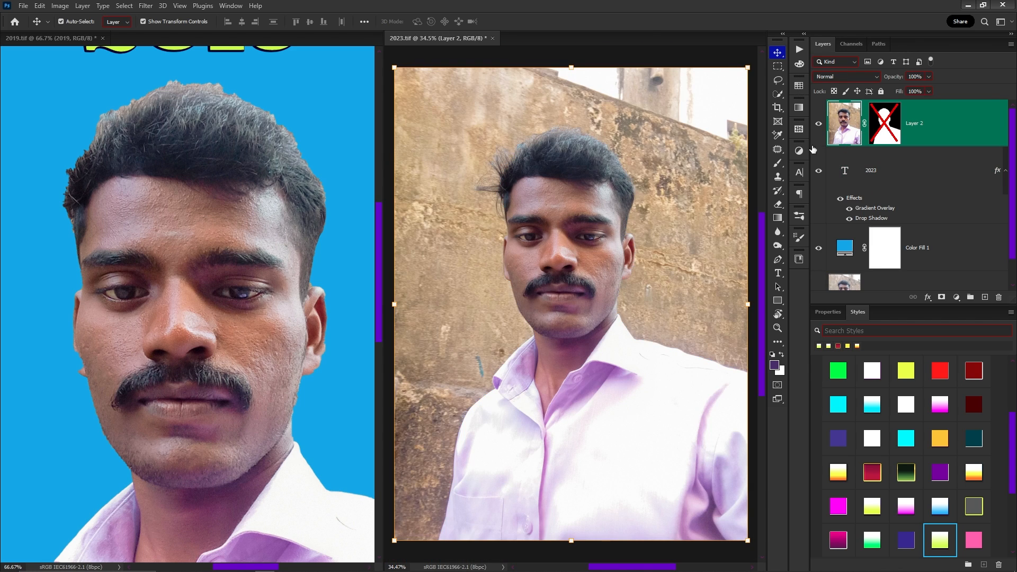
click(501, 149)
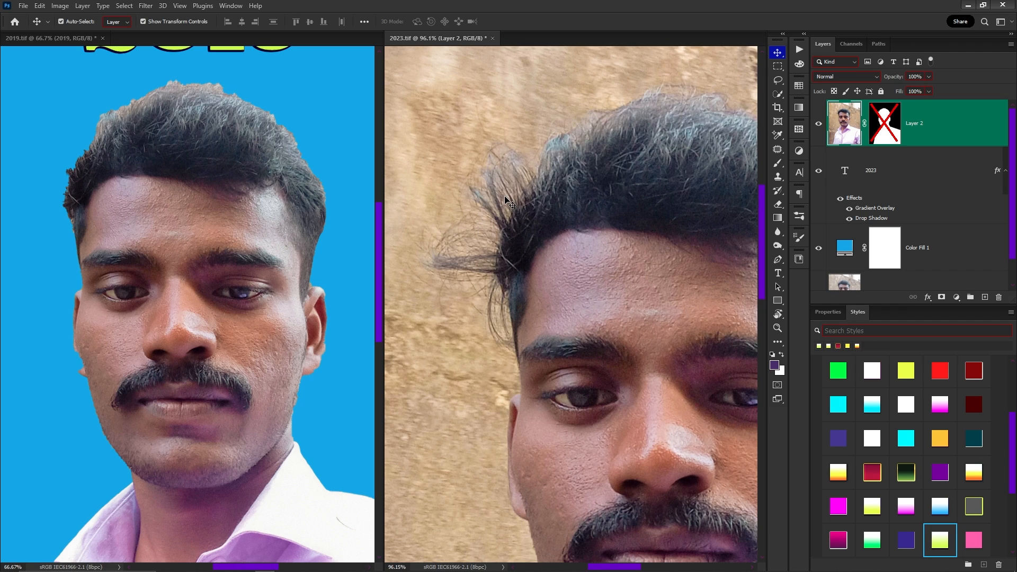
key(ctrl+0)
key(ctrl+z)
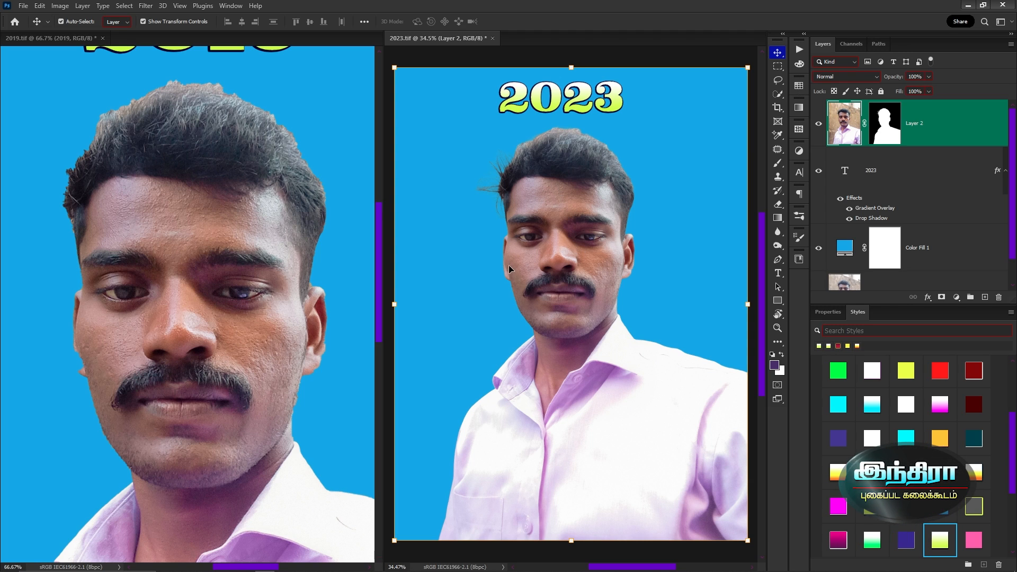
Open Layer 2's mask in Select and Mask and apply Refine Hair to the man's cutout.
scroll(562, 318, up, 5)
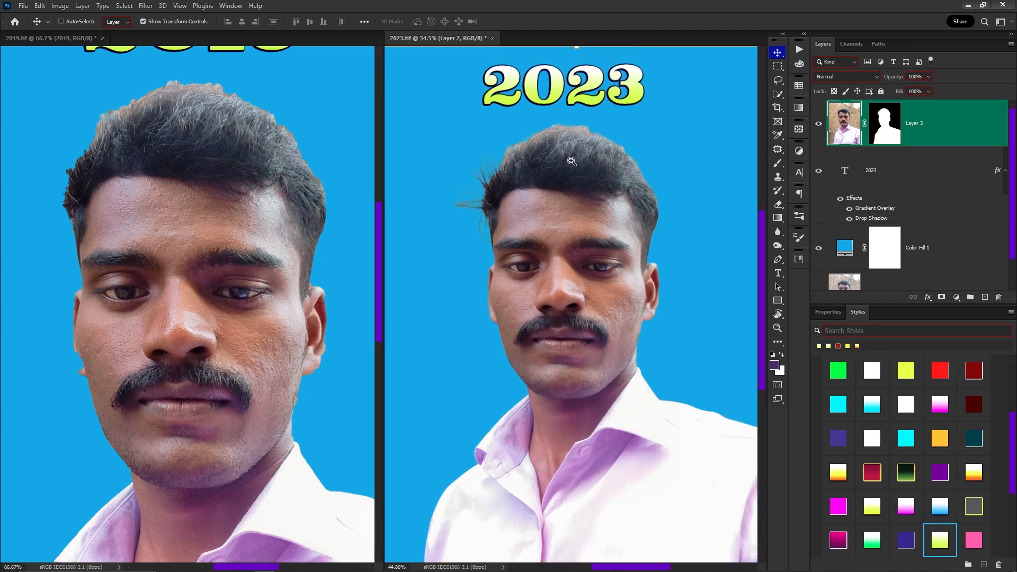
drag(505, 241, 531, 247)
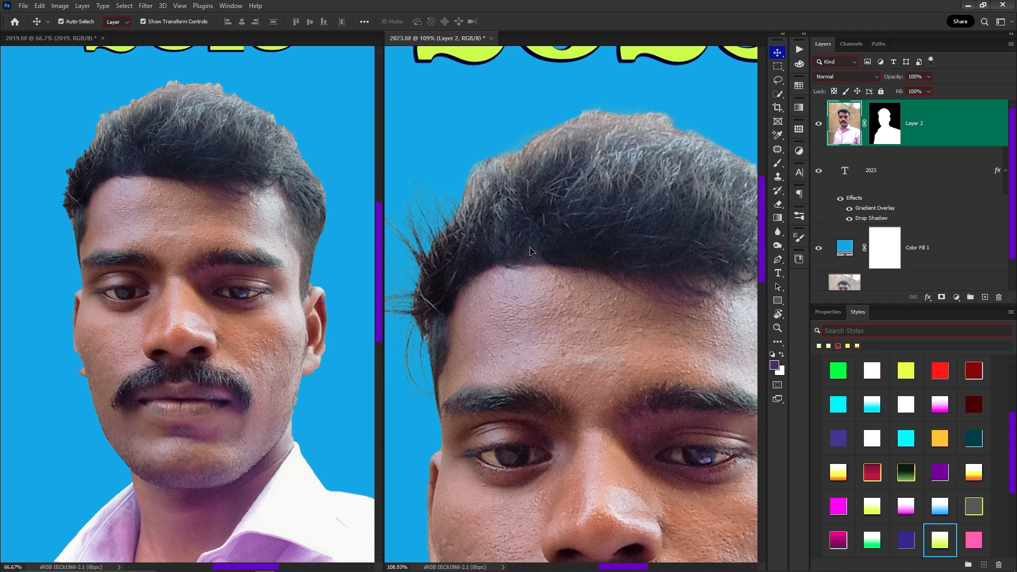
key(ctrl+0)
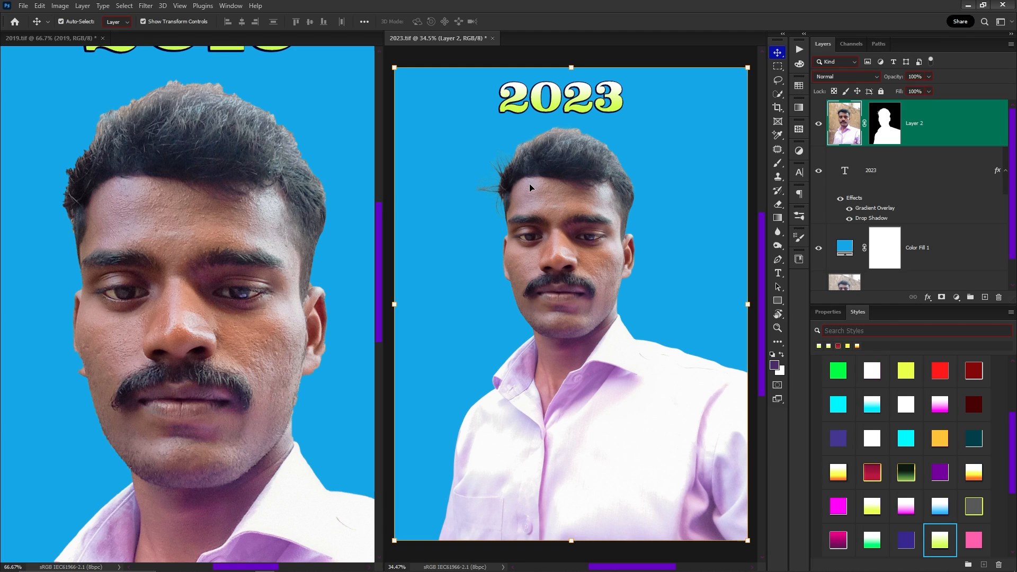
right_click(889, 134)
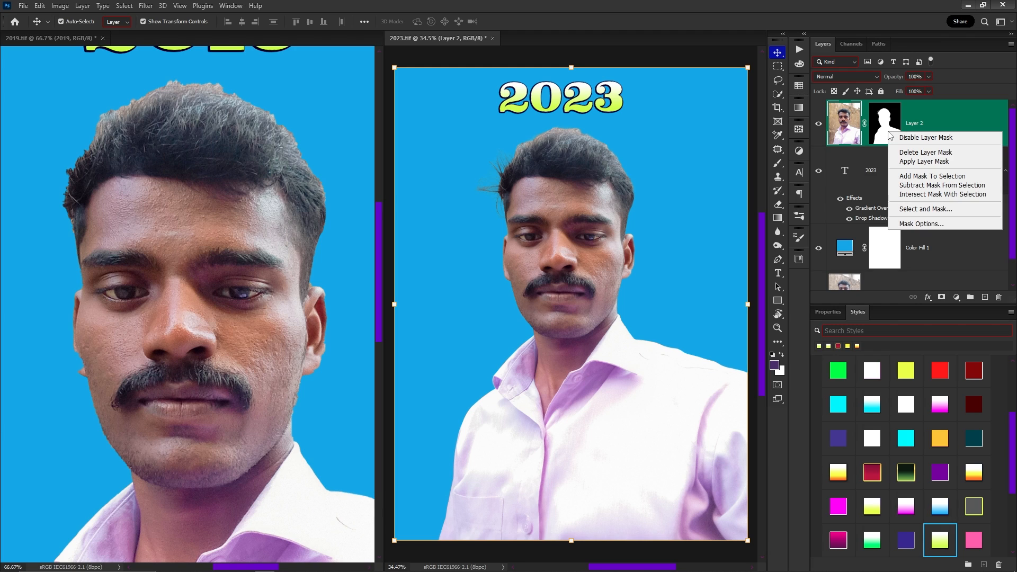
click(917, 210)
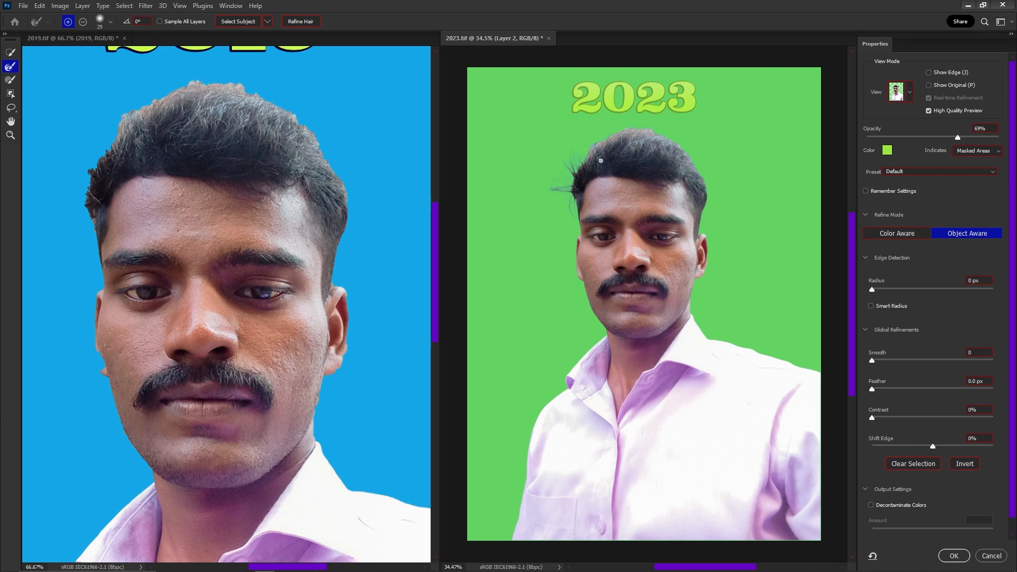
scroll(601, 164, up, 5)
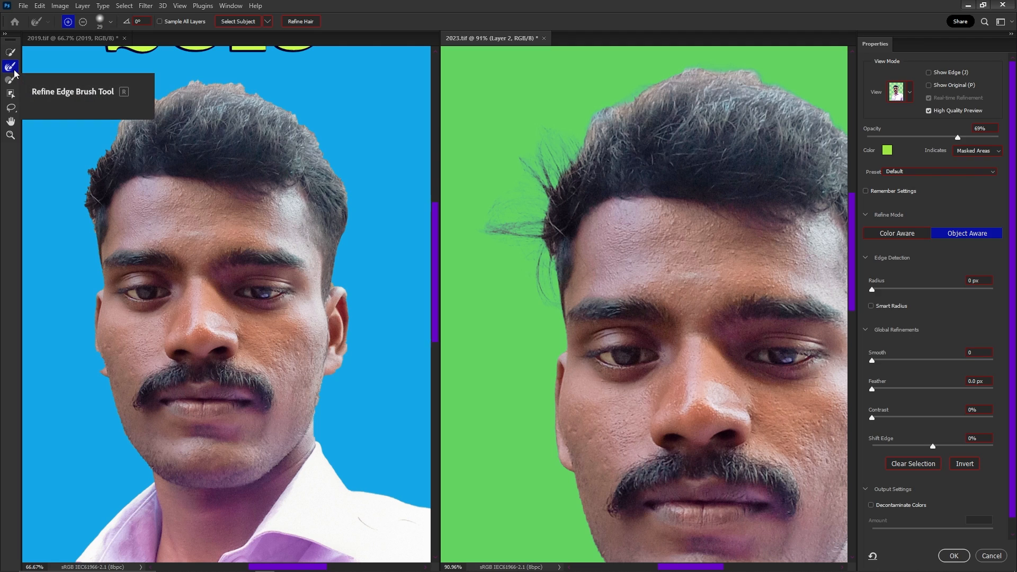
click(313, 24)
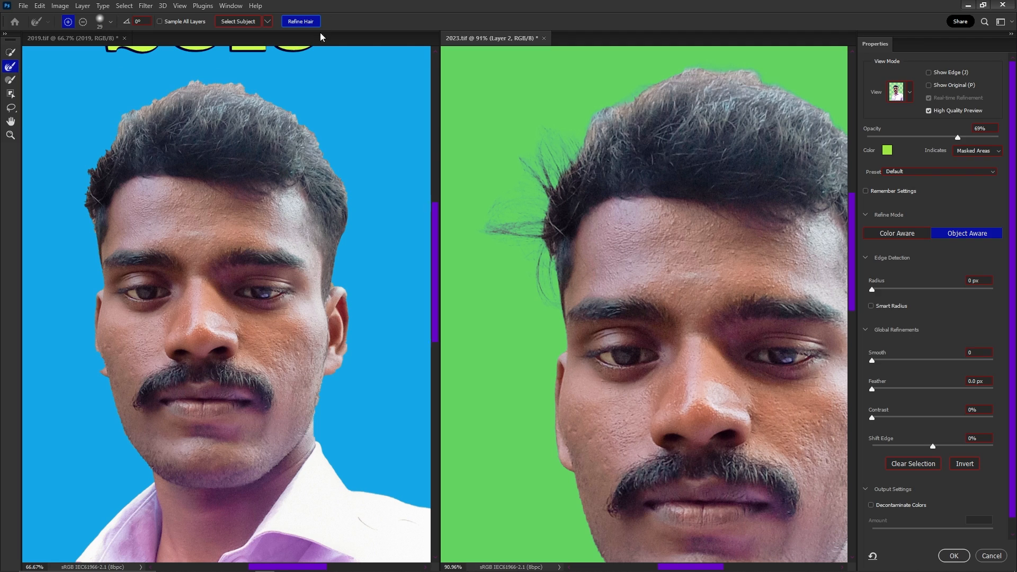
Brush along the entire hair outline down to the ear with the Refine Edge Brush, and accept the refined mask.
drag(618, 210, 556, 275)
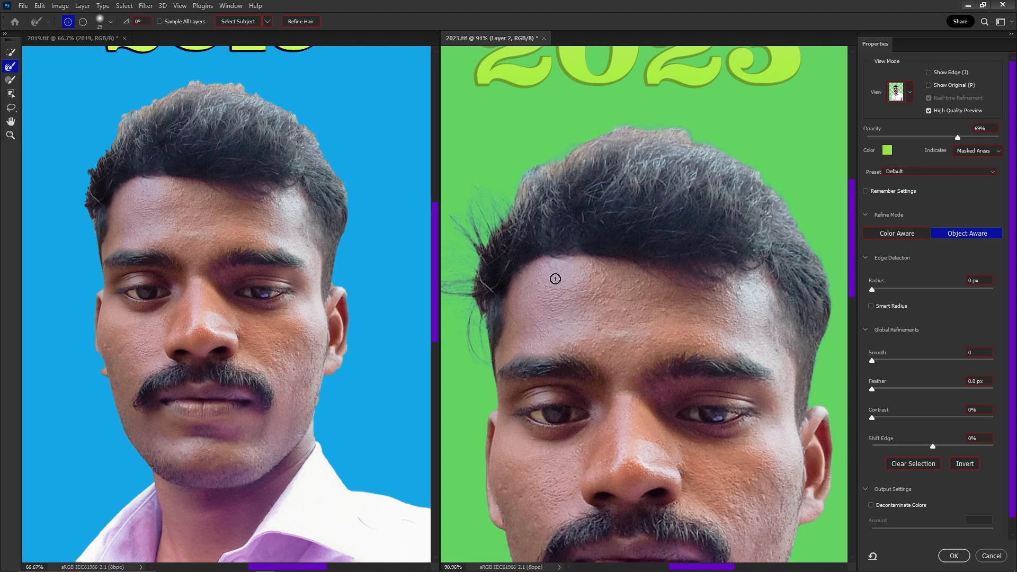
drag(474, 254, 516, 223)
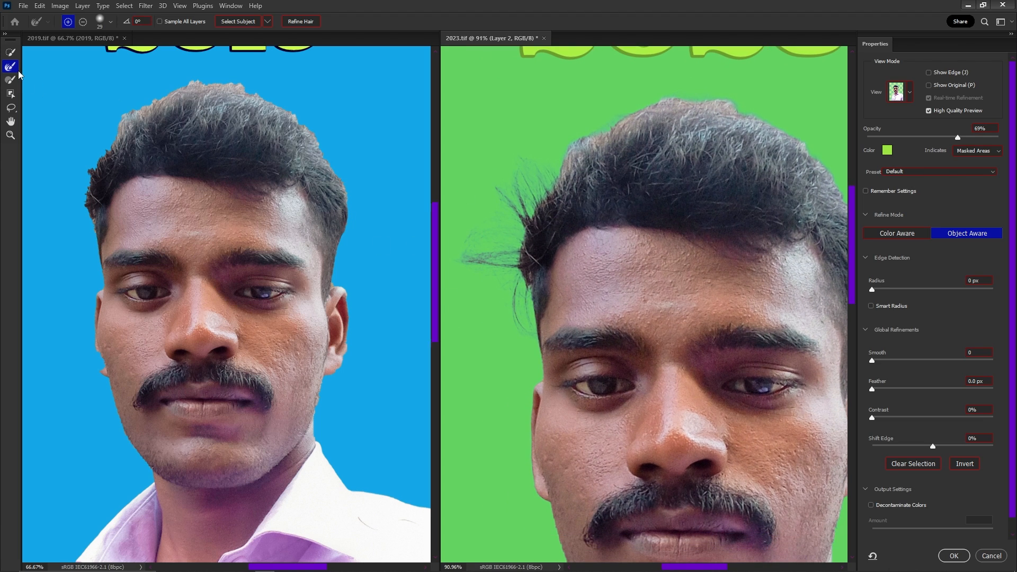
drag(526, 291, 544, 289)
mouse_move(462, 243)
mouse_down()
mouse_move(499, 263)
mouse_move(506, 326)
mouse_move(495, 287)
mouse_move(510, 200)
mouse_move(542, 140)
mouse_move(574, 116)
mouse_move(634, 120)
mouse_move(582, 148)
mouse_move(567, 121)
mouse_move(624, 115)
mouse_move(724, 142)
mouse_move(781, 191)
mouse_move(718, 150)
mouse_up()
mouse_move(720, 157)
mouse_down()
mouse_move(707, 157)
mouse_move(739, 182)
mouse_move(763, 263)
mouse_move(750, 333)
mouse_up()
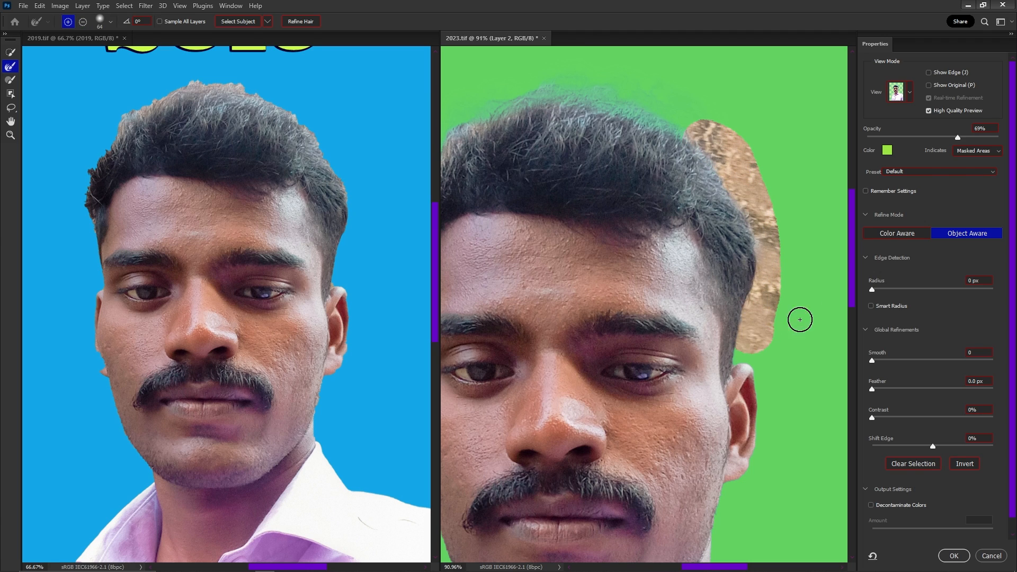
key(ctrl+0)
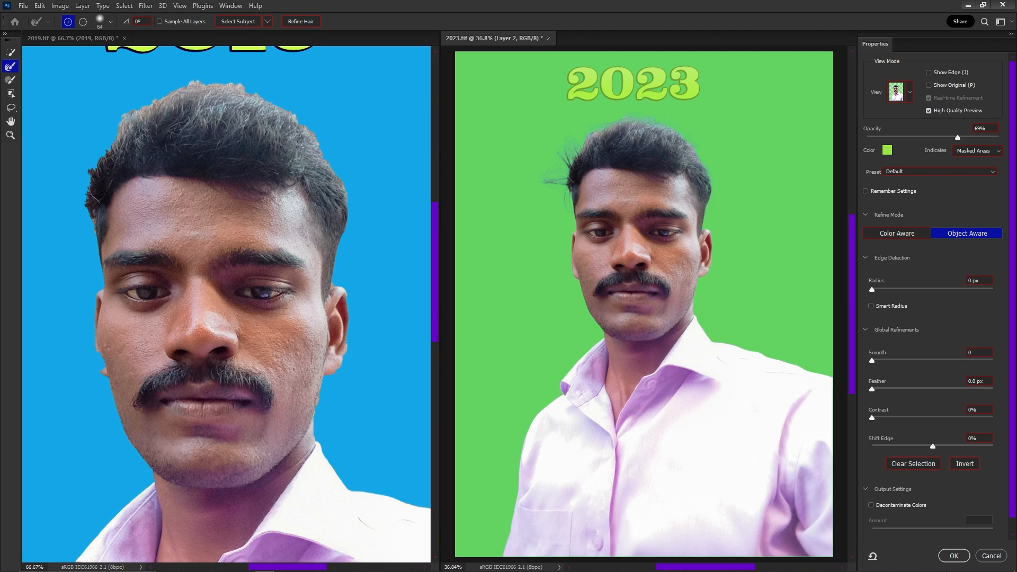
click(952, 556)
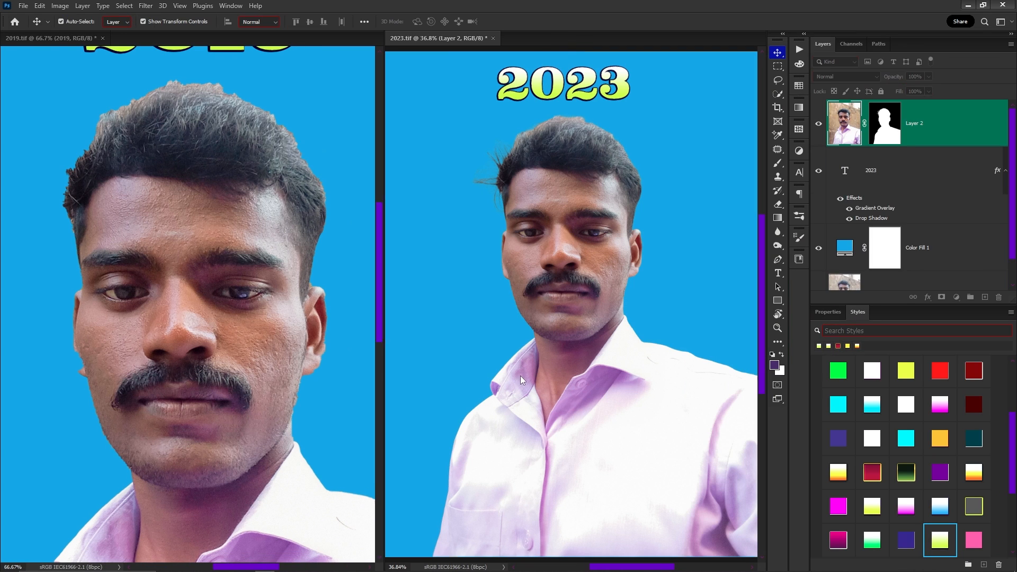
Check the refined hair edge in 2023.tif and consolidate all open documents into tabs.
scroll(507, 147, up, 5)
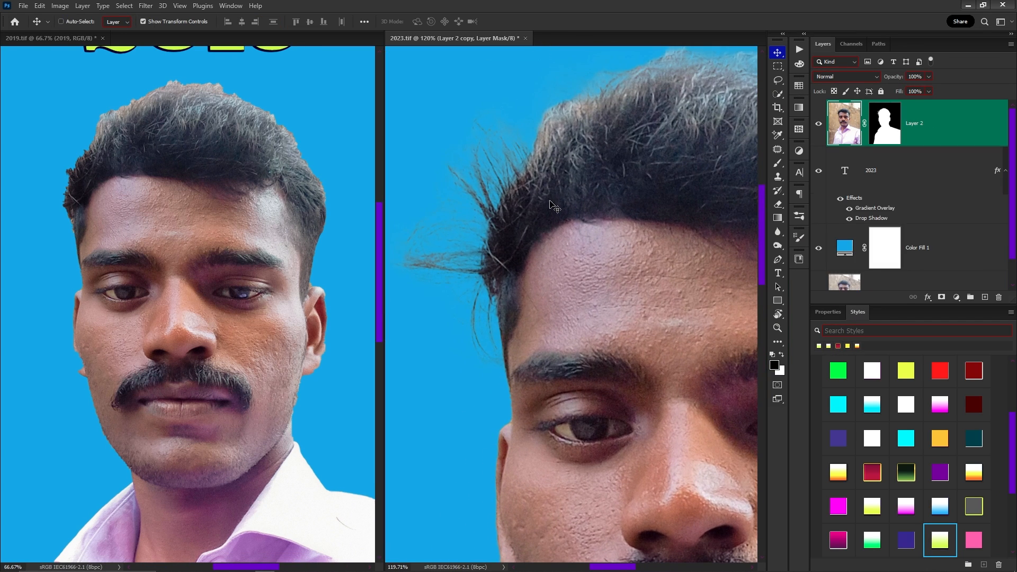
key(ctrl+0)
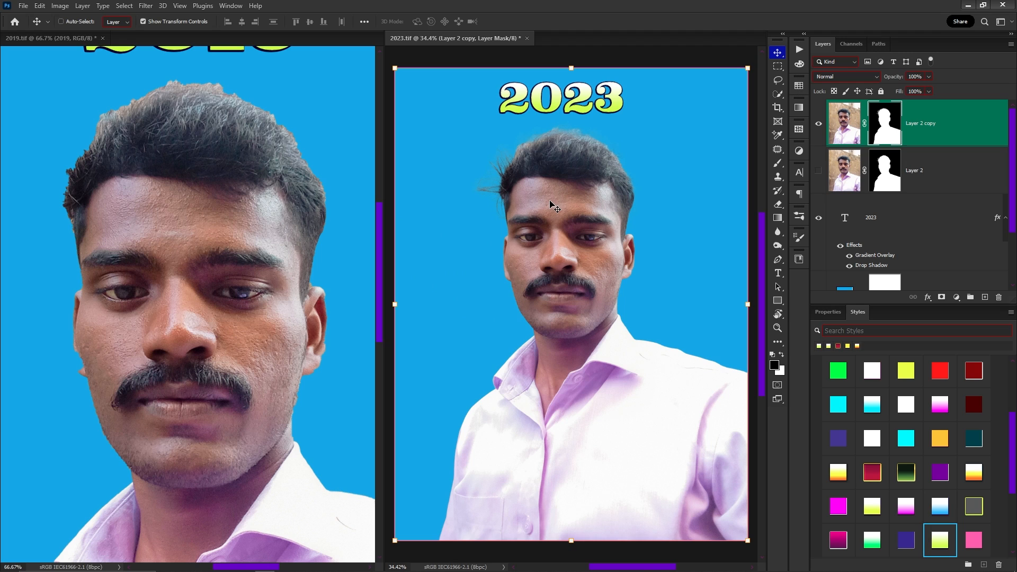
scroll(564, 180, up, 1)
scroll(570, 161, up, 1)
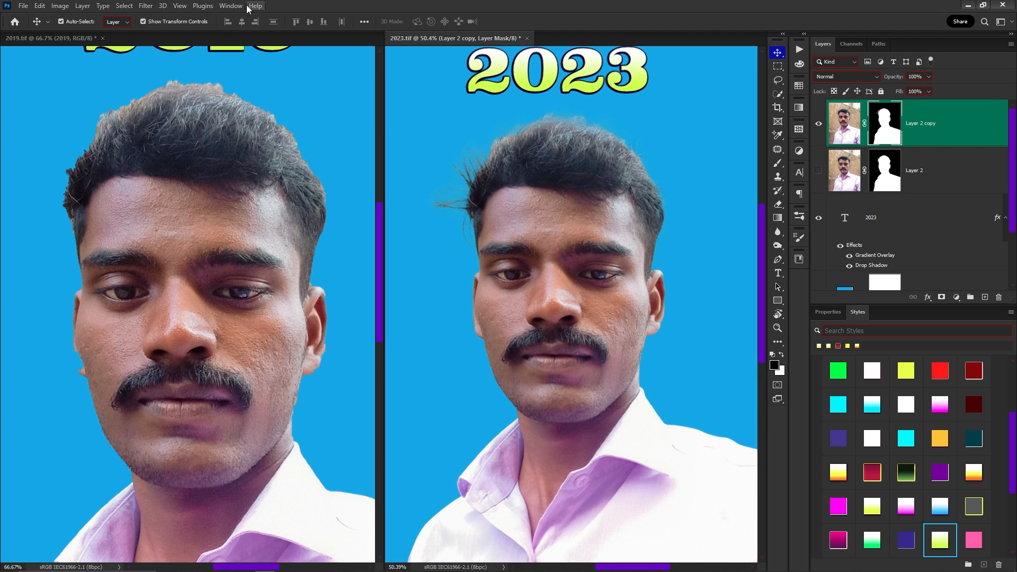
click(231, 6)
mouse_move(258, 18)
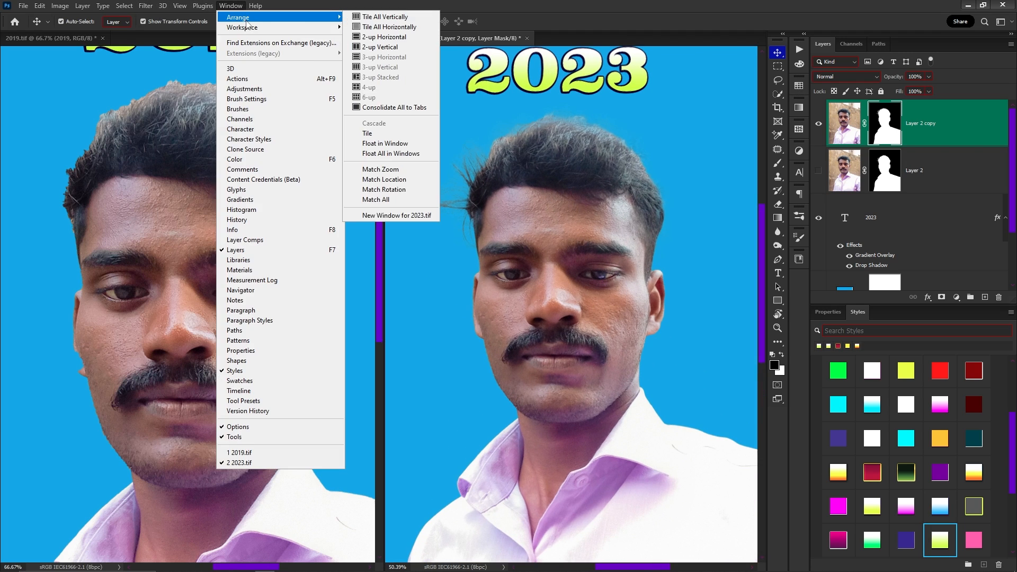
click(393, 108)
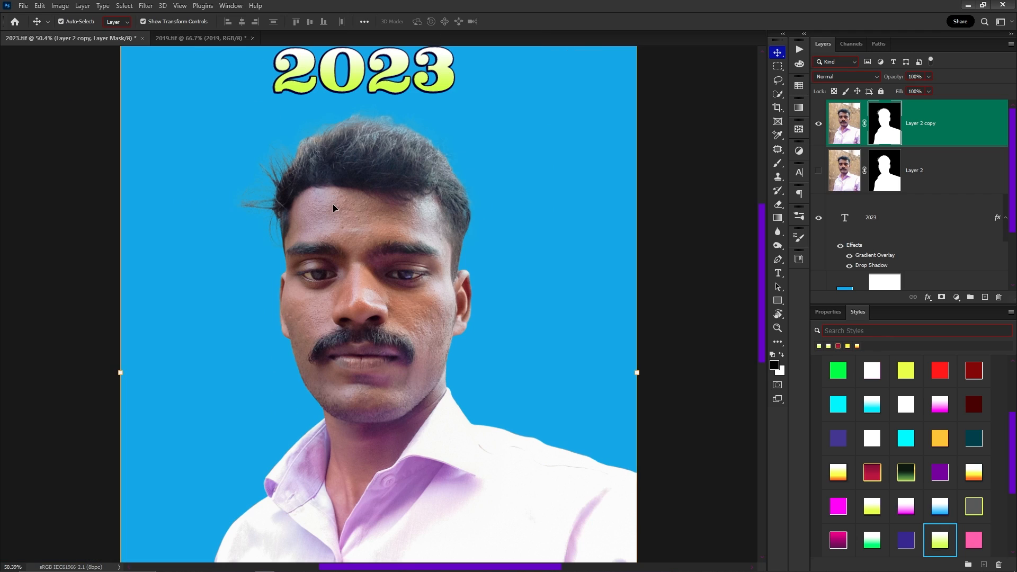
Smooth the man's skin on Layer 2 copy with SkinFiner, setting Medium to +9 and Fine to -19, and accept the result.
click(146, 6)
mouse_move(244, 258)
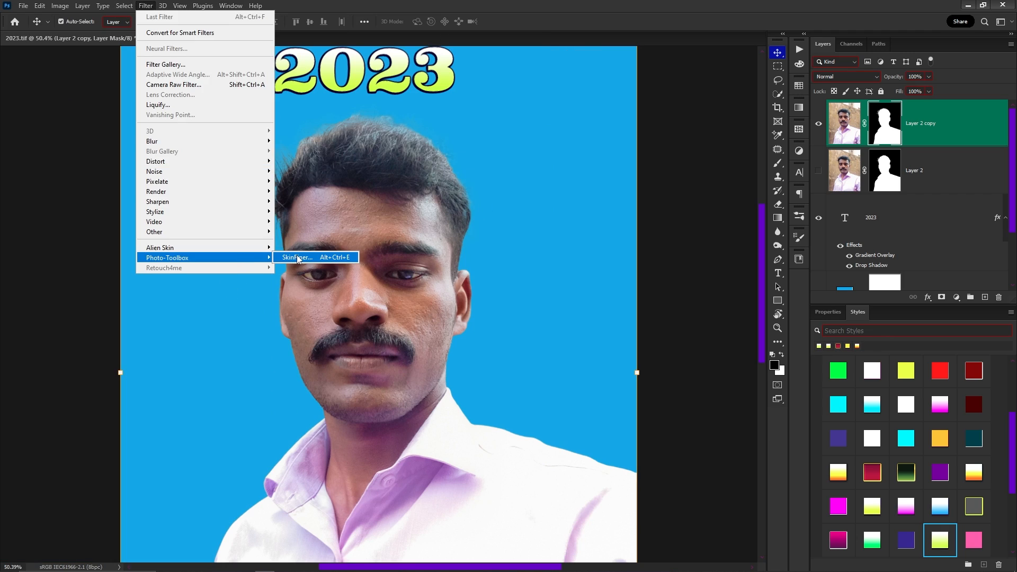
click(297, 257)
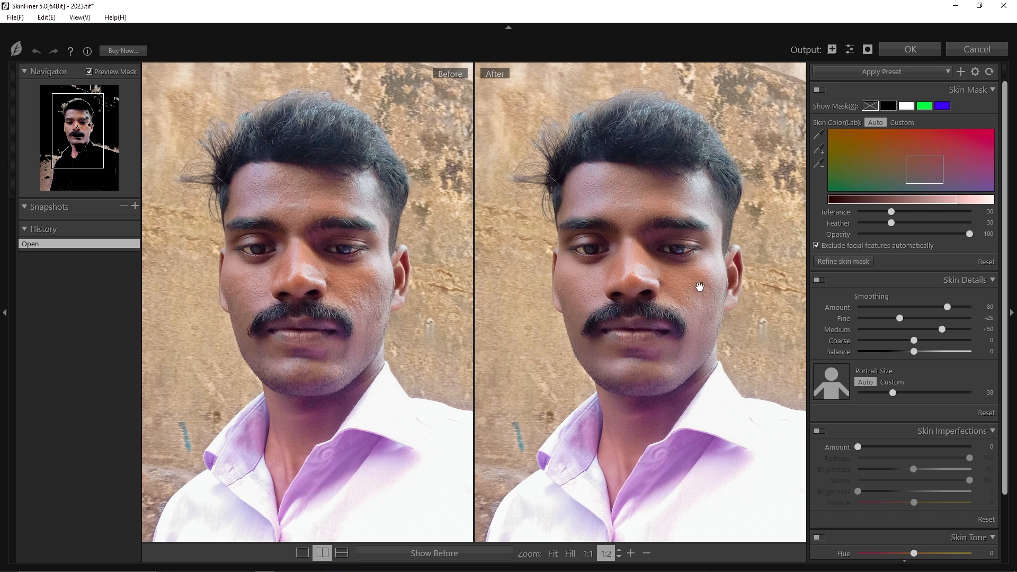
key(ctrl+0)
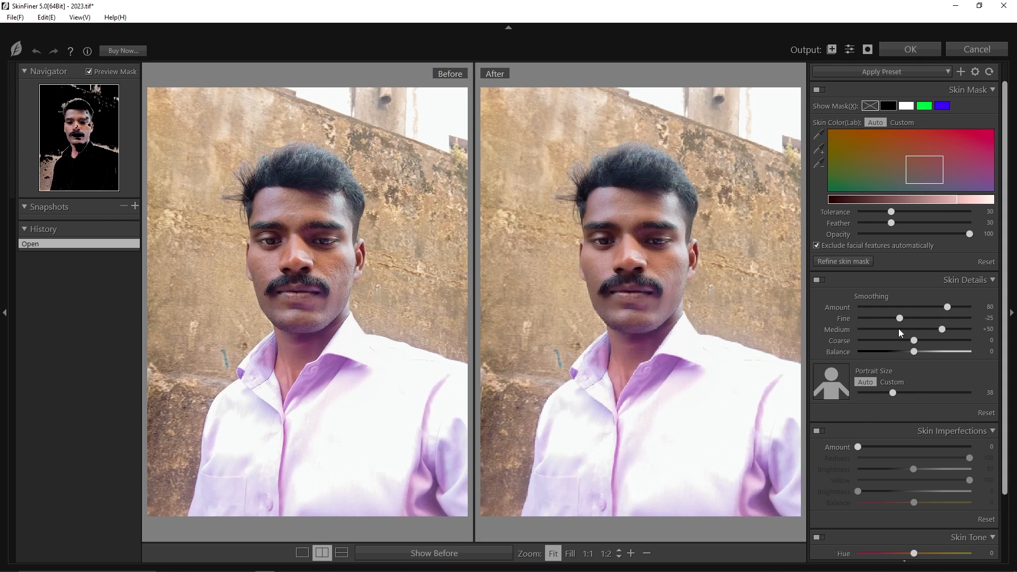
drag(930, 332, 904, 319)
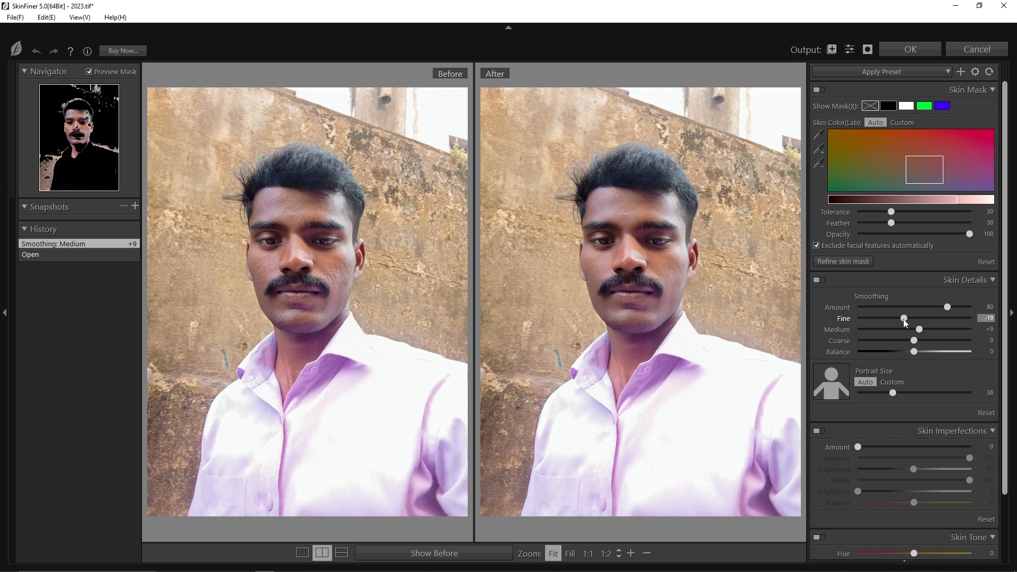
click(899, 51)
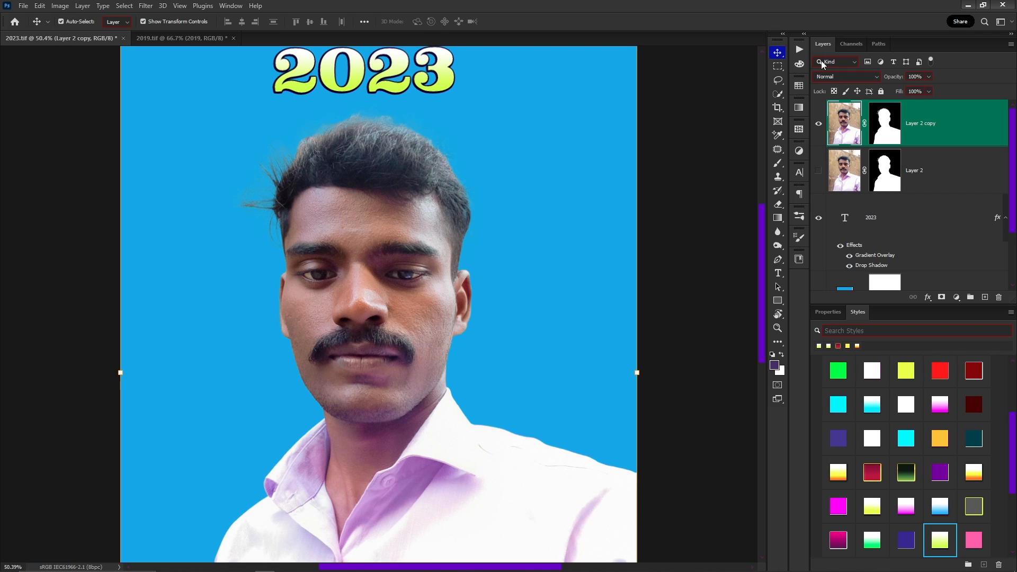
Lasso the man's hair from ear to ear, excluding the forehead, and feather the selection by 20 pixels.
scroll(301, 273, up, 3)
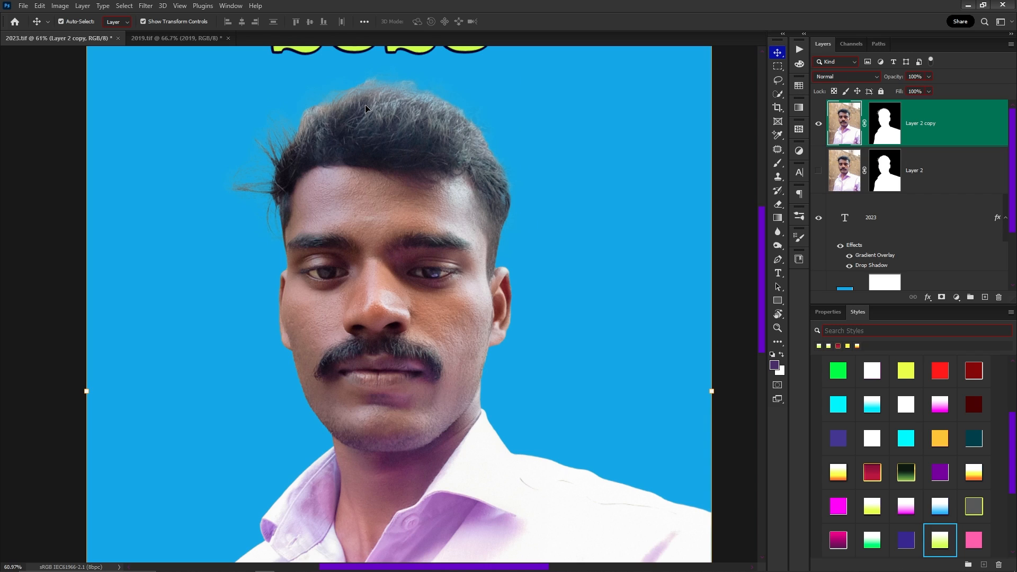
key(l)
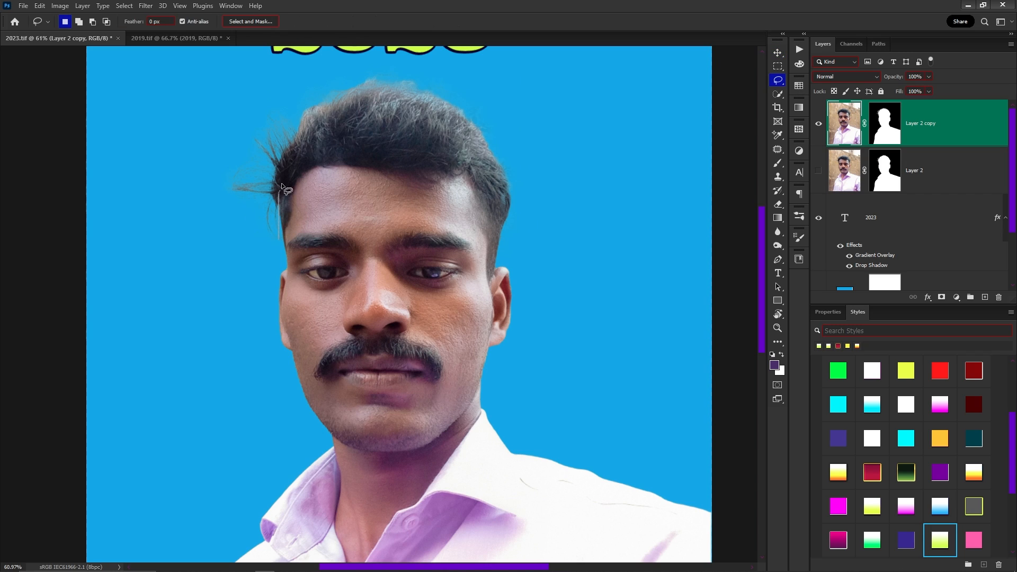
mouse_move(527, 119)
mouse_down()
mouse_move(157, 154)
mouse_move(279, 237)
mouse_up()
alt+drag(450, 173, 477, 223)
key(shift+F6)
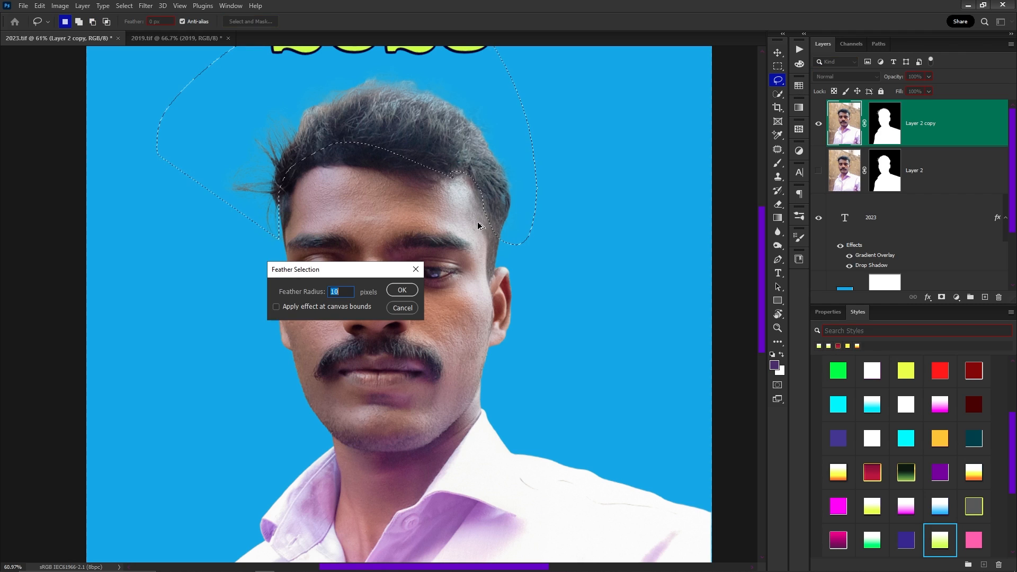
text(20)
key(Return)
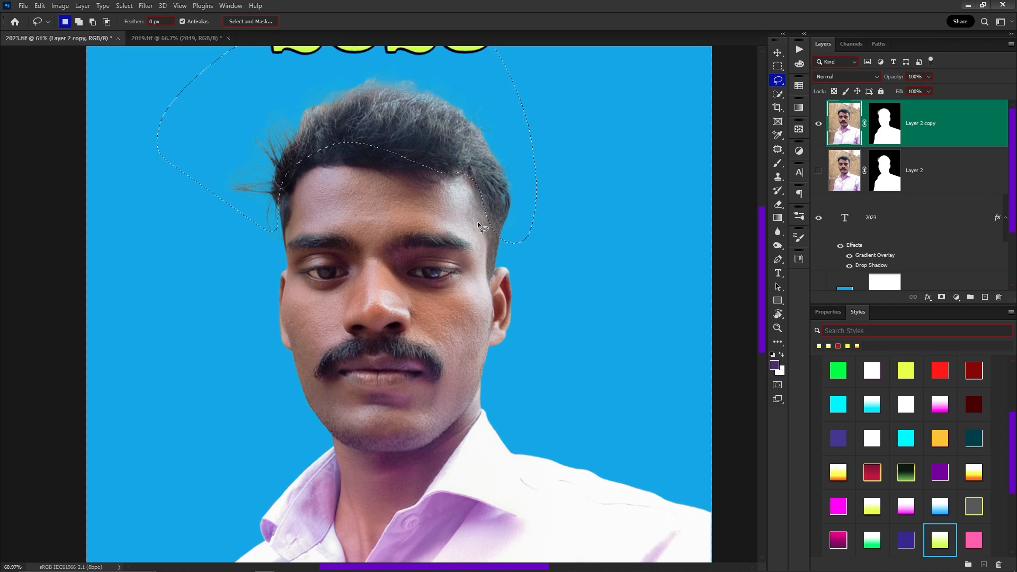
Darken the selected hair slightly with an RGB Curves adjustment and clear the selection.
key(ctrl+m)
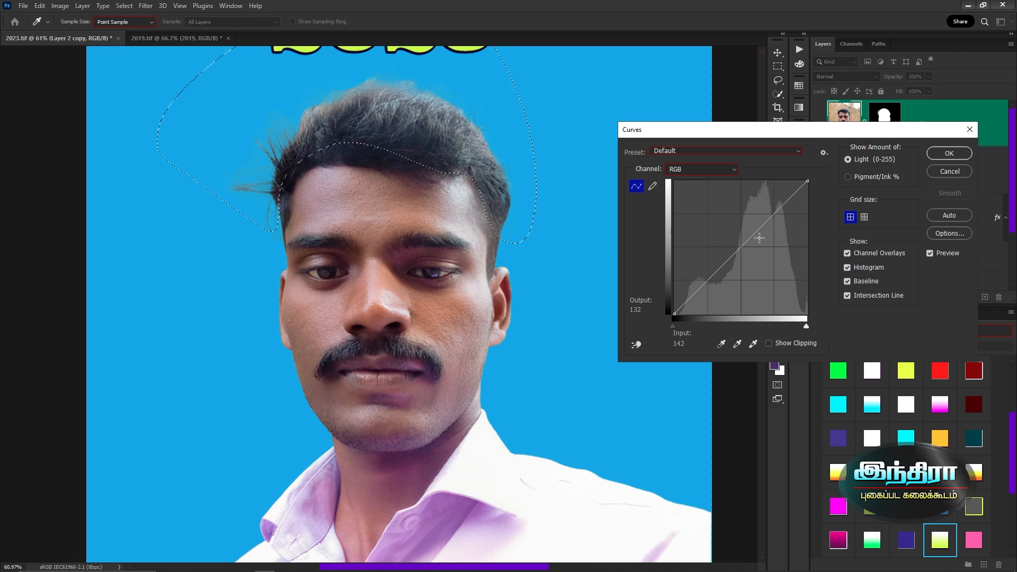
drag(765, 223, 764, 238)
key(Return)
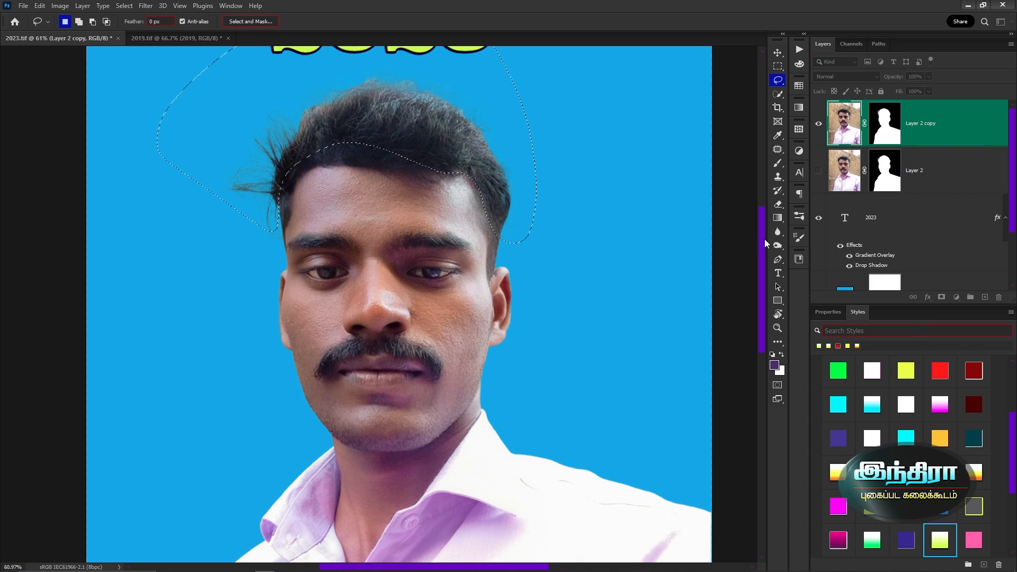
key(ctrl+d)
key(ctrl+0)
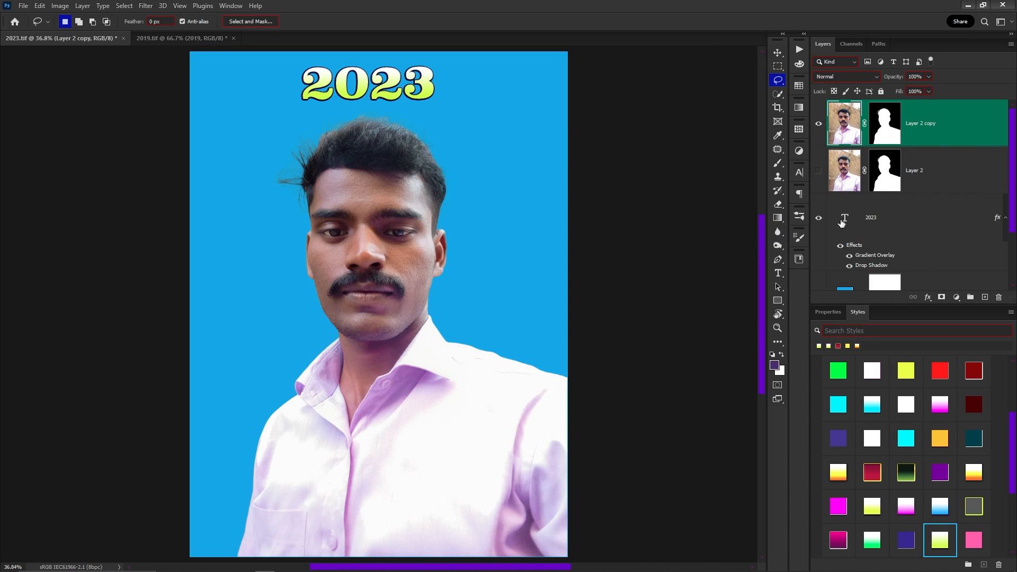
Compare the finished cutout with the original photo by showing only the Background layer and restoring all layers.
scroll(842, 224, down, 2)
alt+click(819, 268)
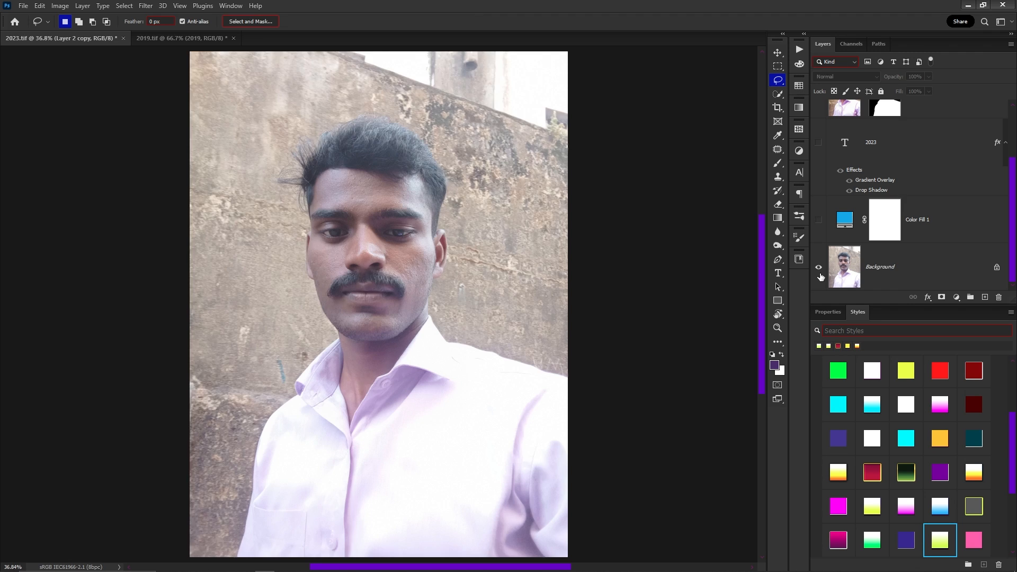
alt+click(819, 272)
alt+click(819, 271)
alt+click(819, 273)
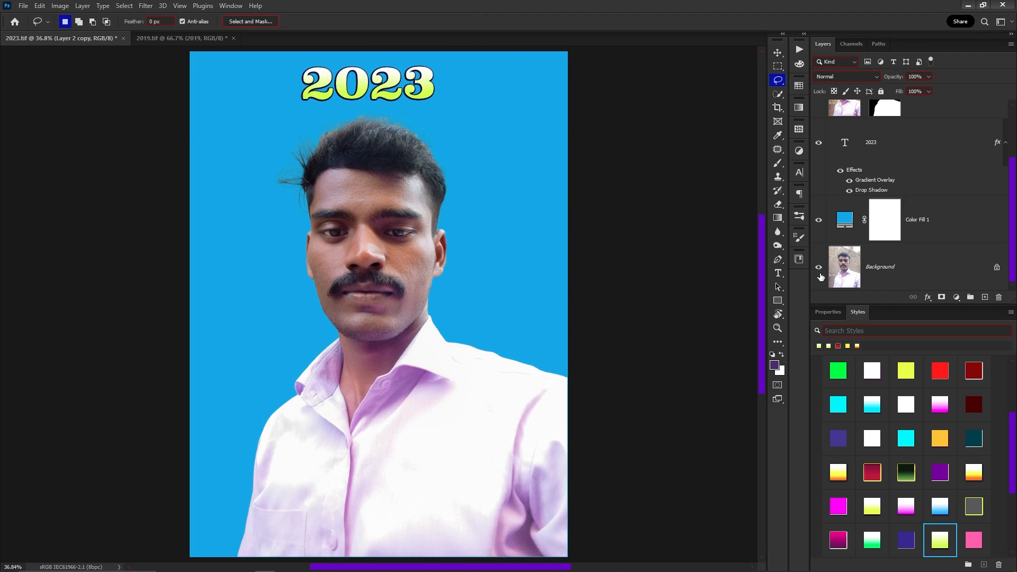
scroll(586, 389, down, 2)
scroll(538, 351, up, 1)
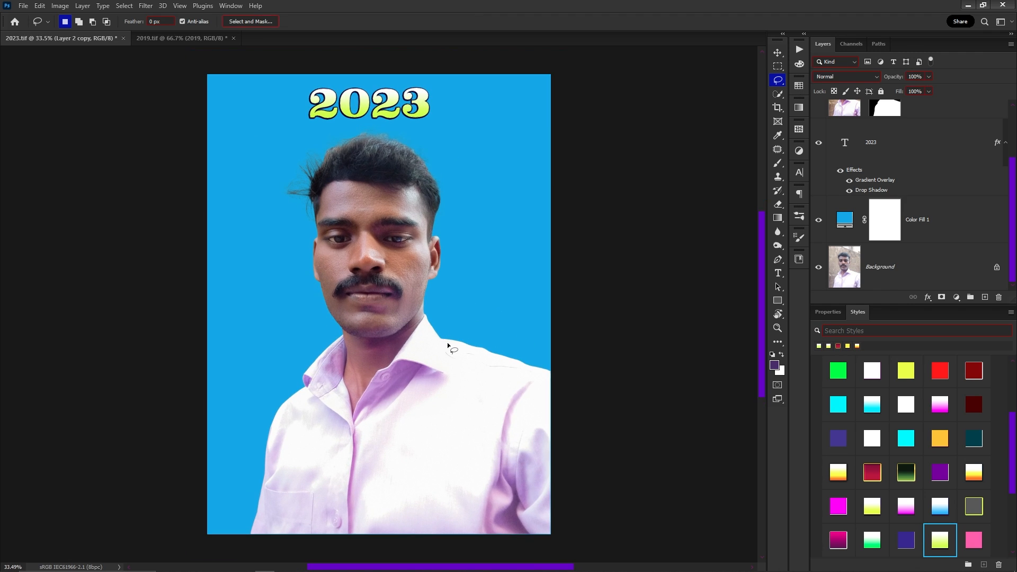
Save and close 2023.tif, and close 2019.tif without saving its changes.
key(v)
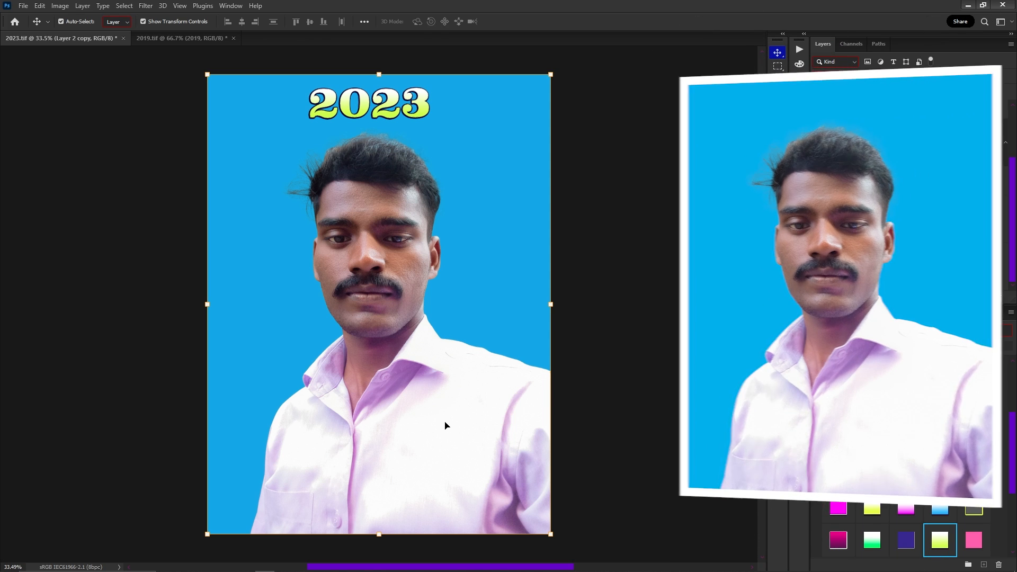
key(ctrl+s)
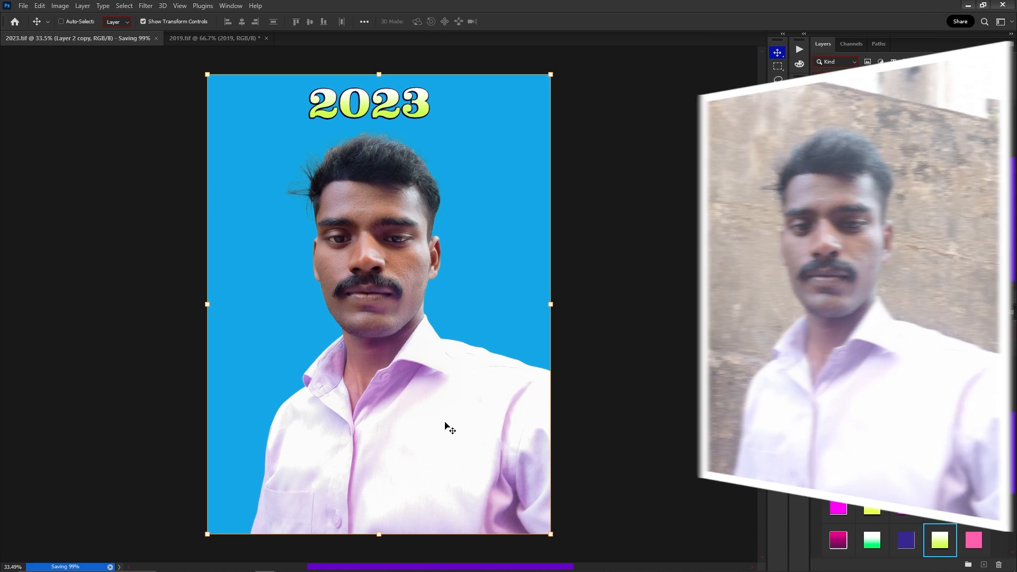
key(ctrl+w)
key(ctrl+w)
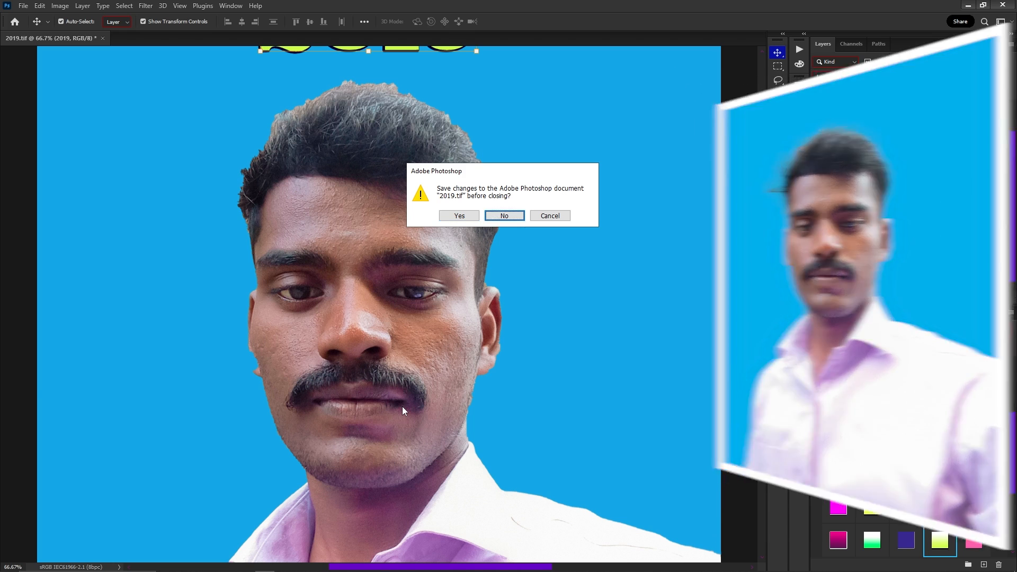
key(Return)
Open IMG_20240207_105210 from the Editing folder and duplicate its Background layer.
key(ctrl+o)
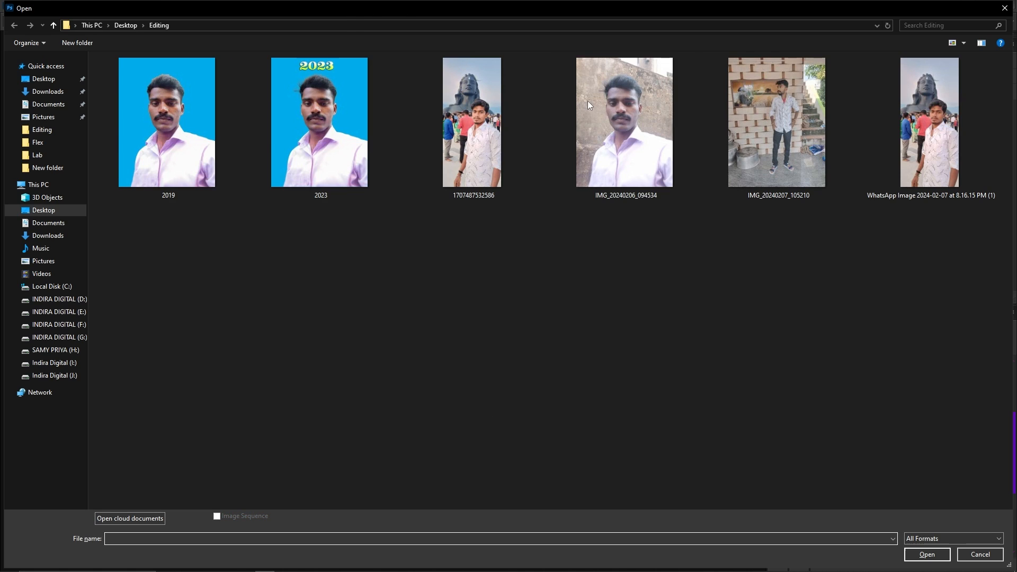
double_click(766, 169)
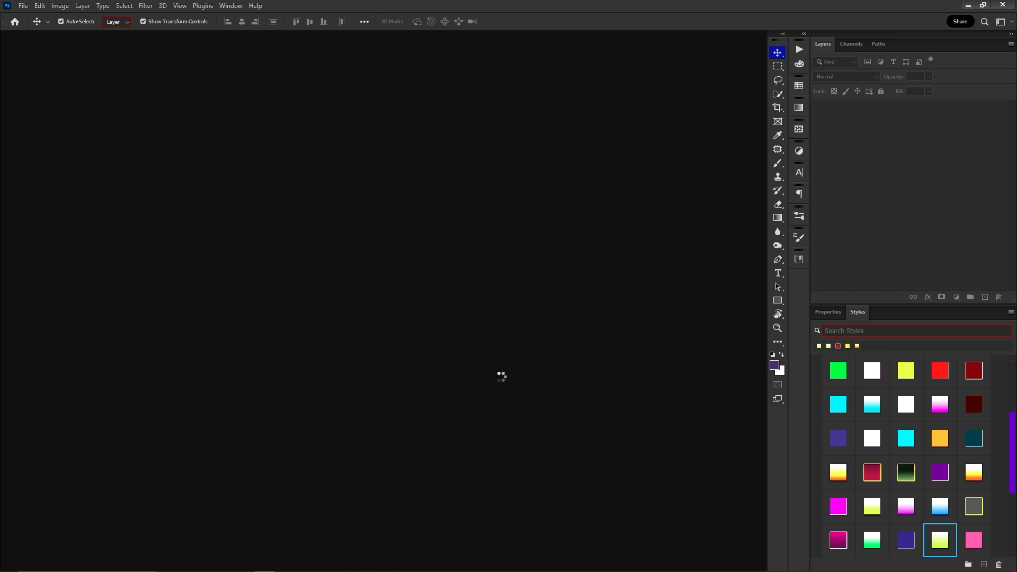
scroll(401, 196, up, 4)
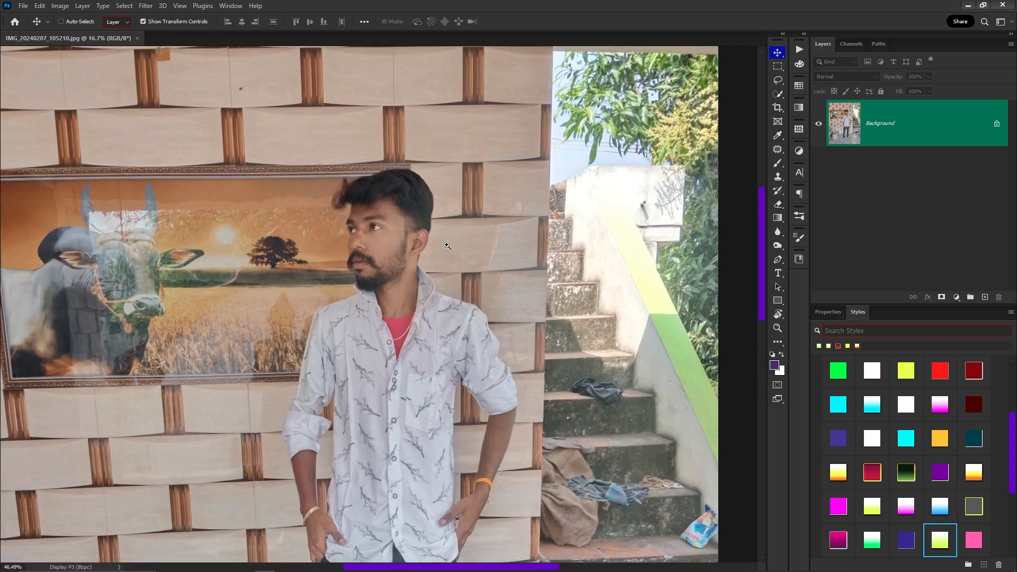
key(ctrl+j)
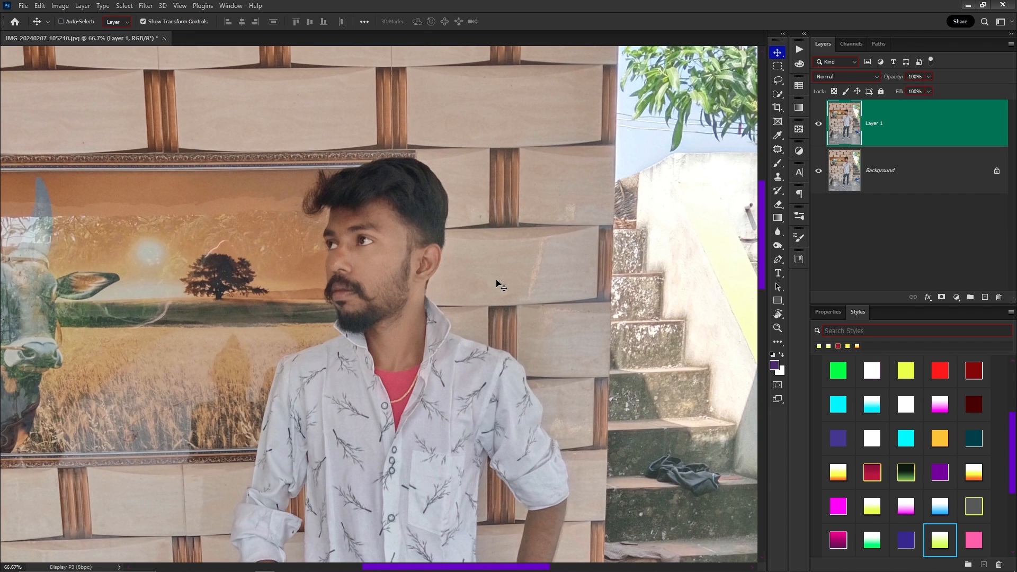
Examine the man and his surroundings in the photo, and open Layer 1 in the Camera Raw Filter.
key(ctrl+0)
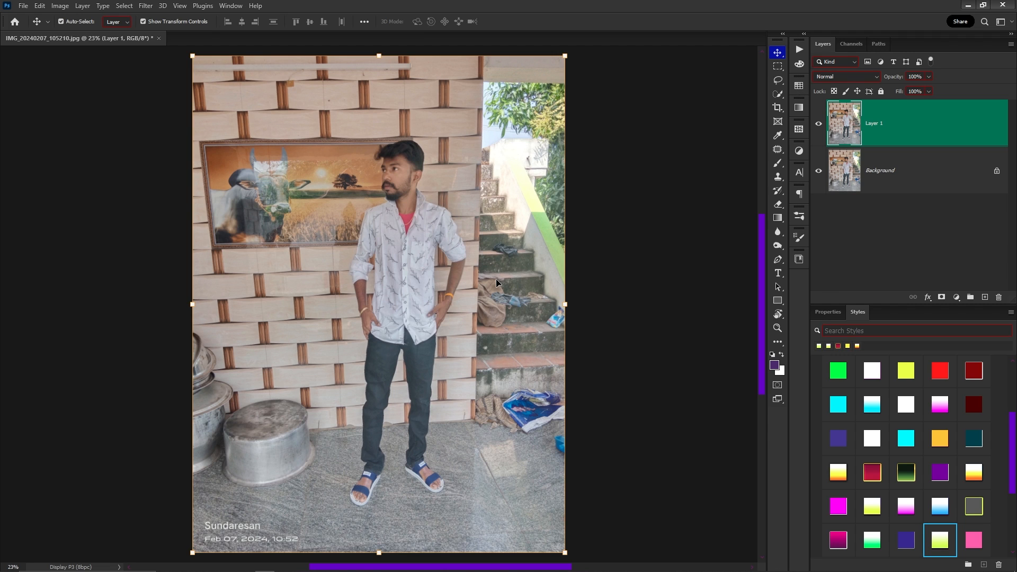
drag(470, 127, 535, 132)
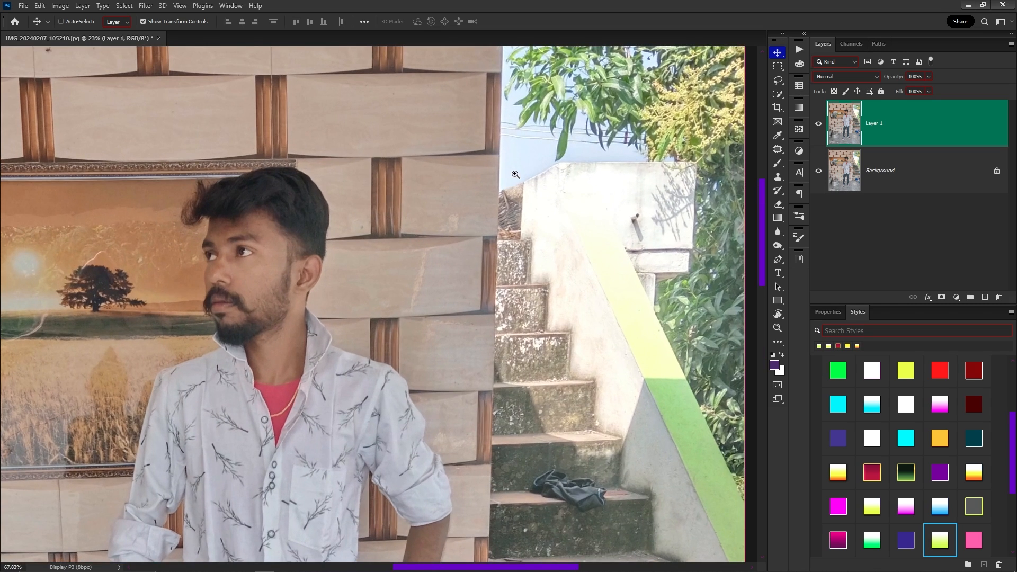
drag(311, 335, 362, 336)
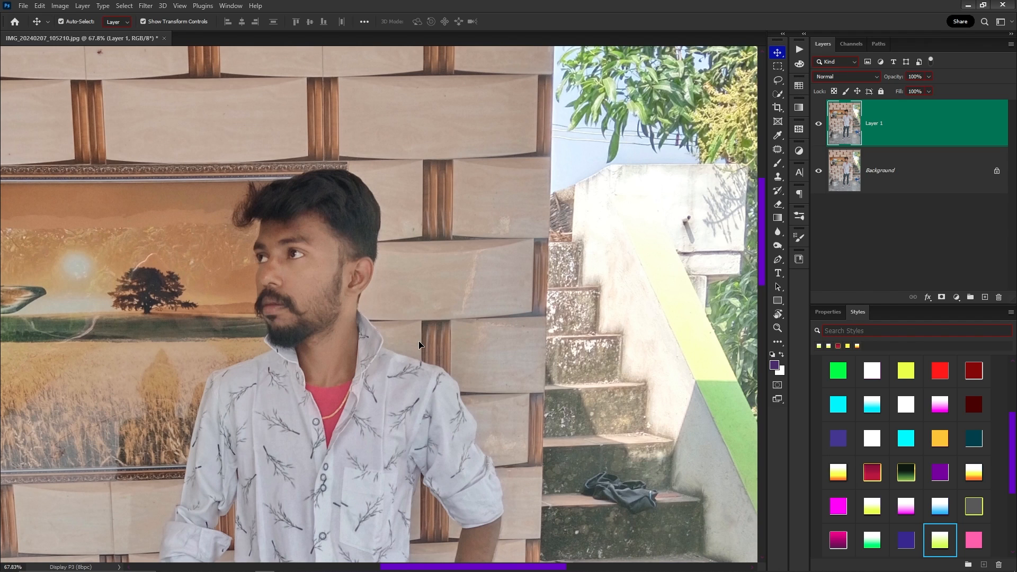
drag(273, 349, 360, 268)
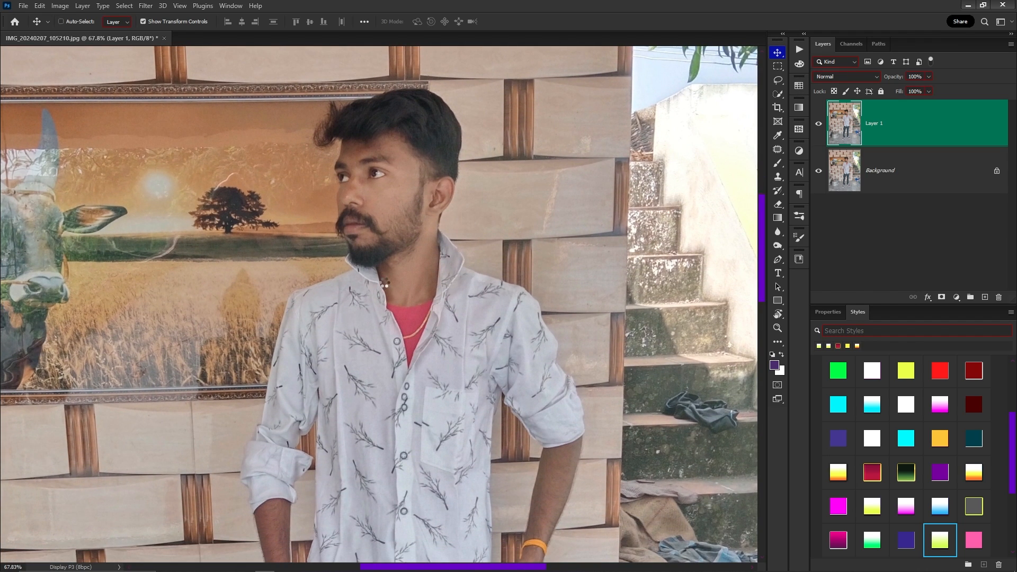
key(ctrl+shift+a)
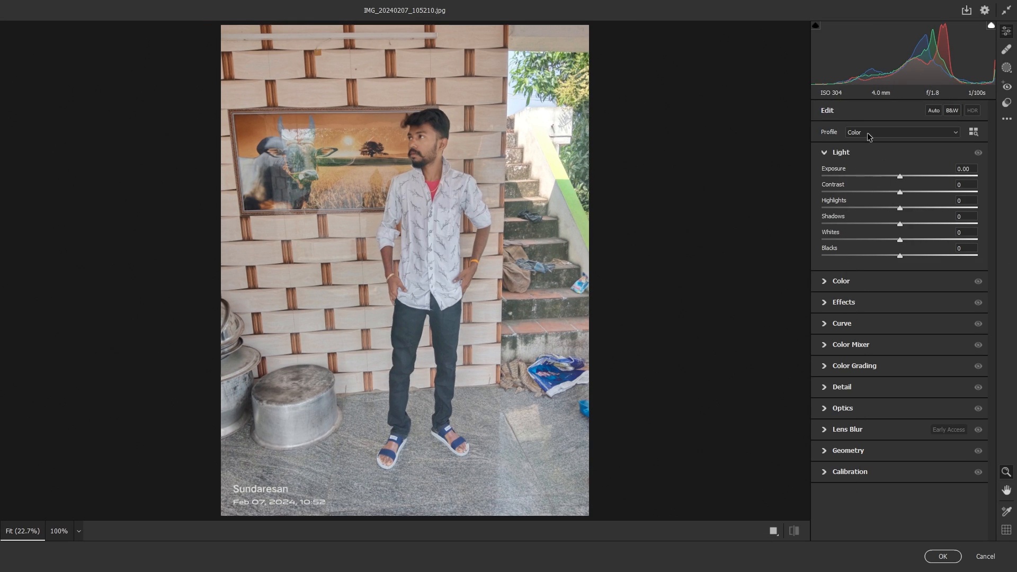
scroll(395, 134, up, 6)
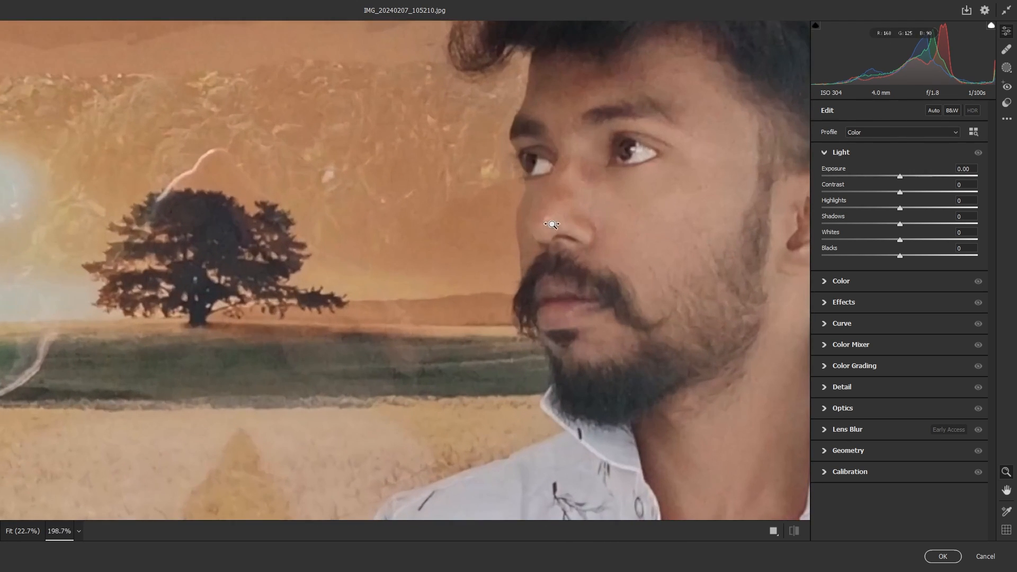
drag(606, 233, 483, 233)
scroll(538, 236, down, 2)
drag(612, 259, 568, 235)
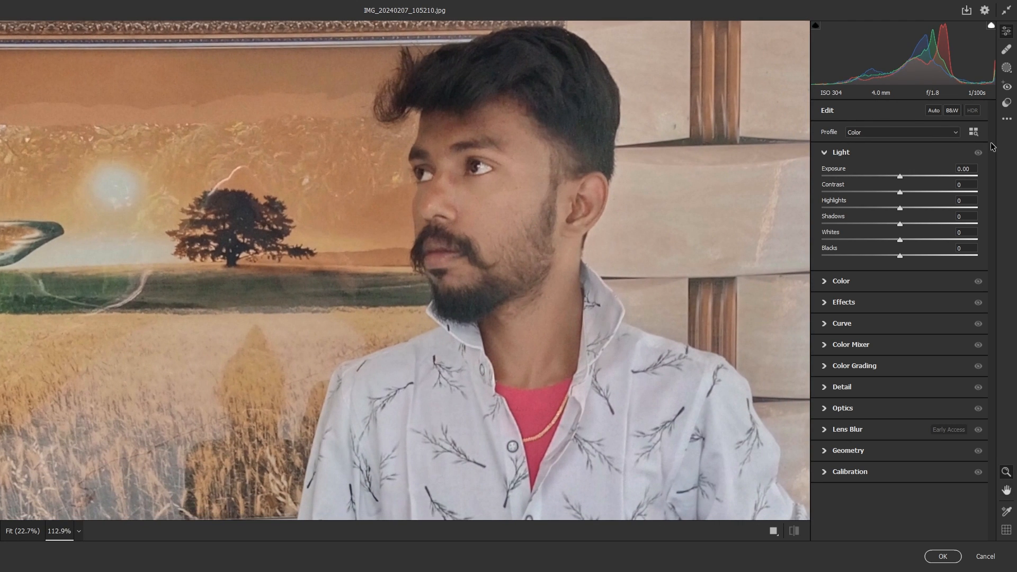
Apply the Auto tone correction to the photo and set Blacks to -50.
click(934, 111)
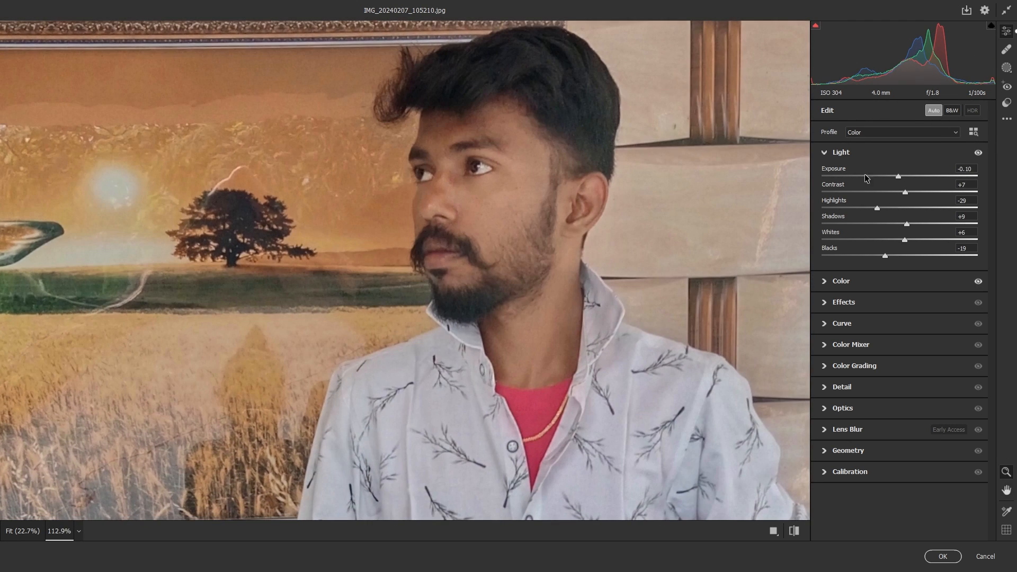
drag(885, 255, 861, 257)
scroll(575, 223, down, 2)
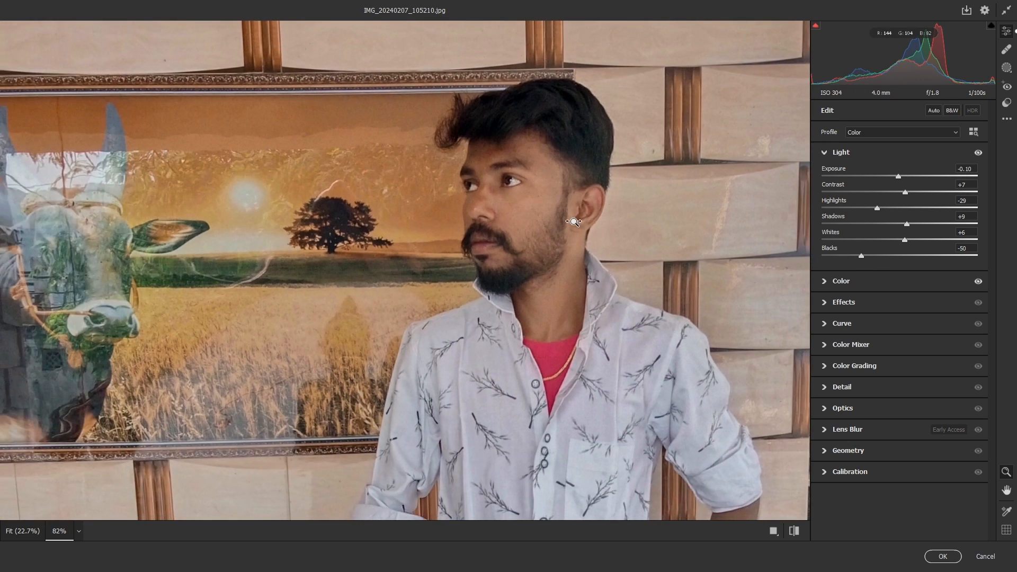
Show the before and after views side by side, and set Whites to +37 and Blacks to -61.
key(q)
key(space)
drag(691, 297, 340, 270)
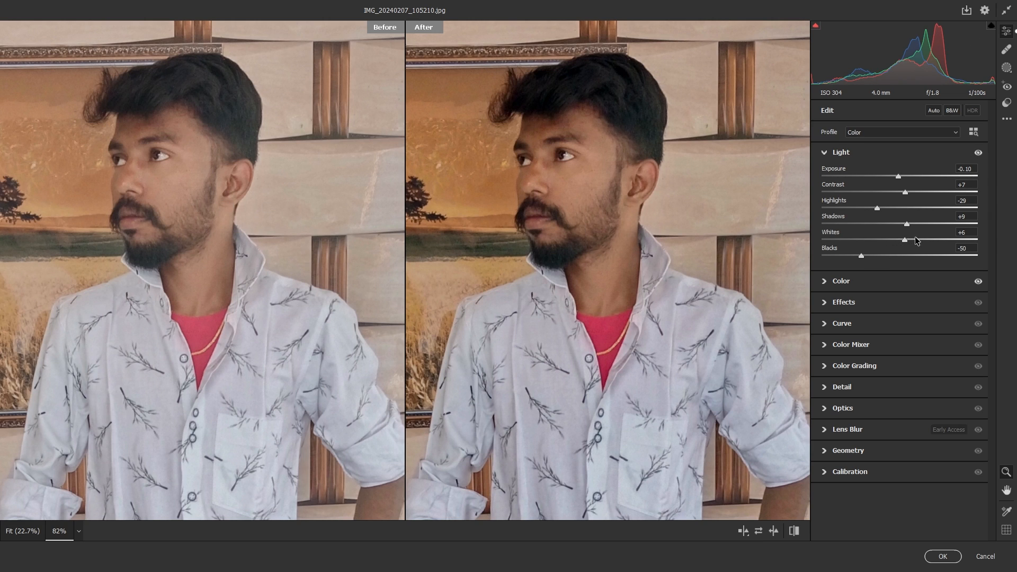
drag(921, 240, 930, 243)
drag(862, 256, 852, 254)
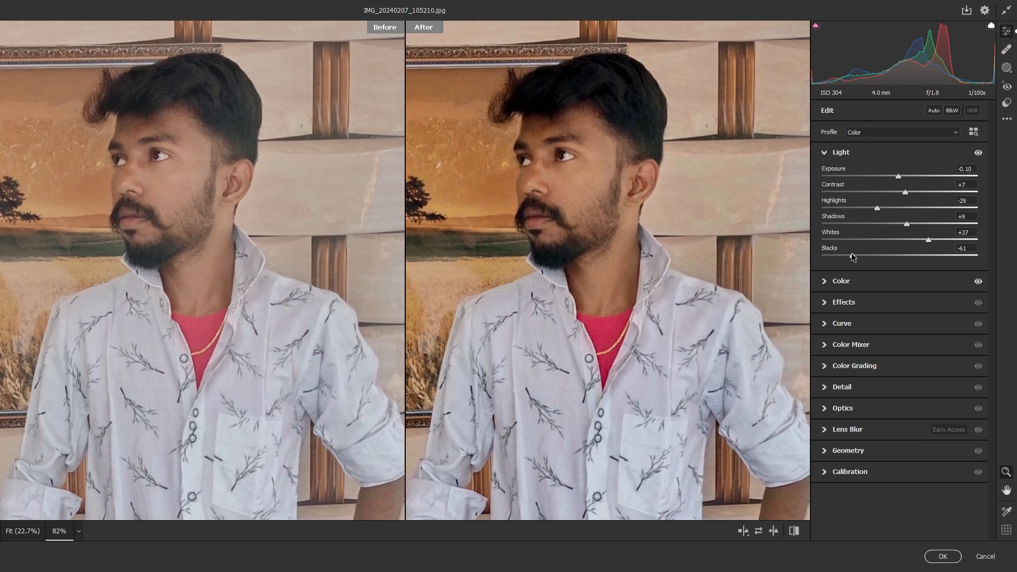
Warm the photo's white balance by setting Temperature to +5.
click(859, 280)
drag(902, 213, 906, 214)
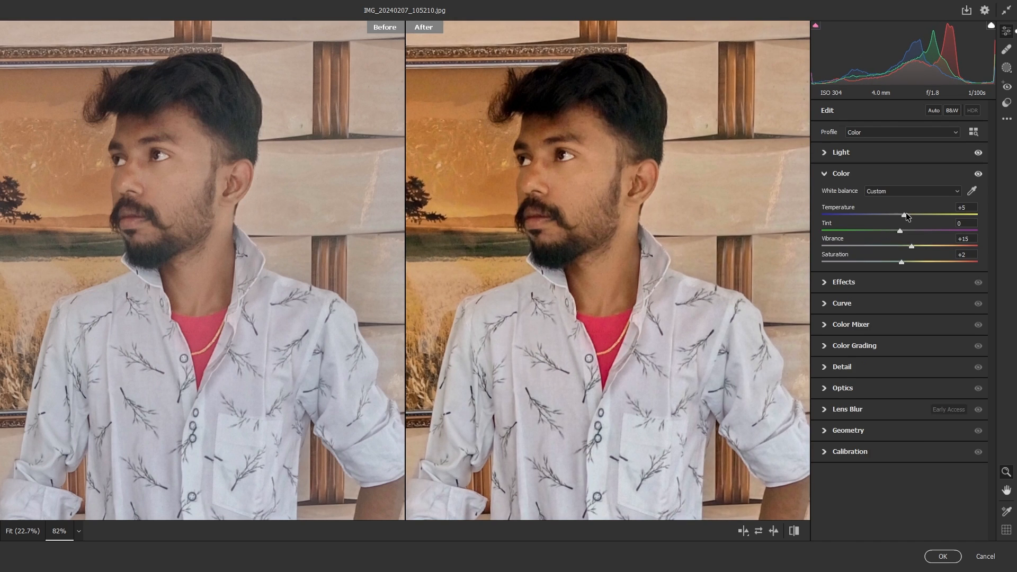
scroll(557, 230, down, 5)
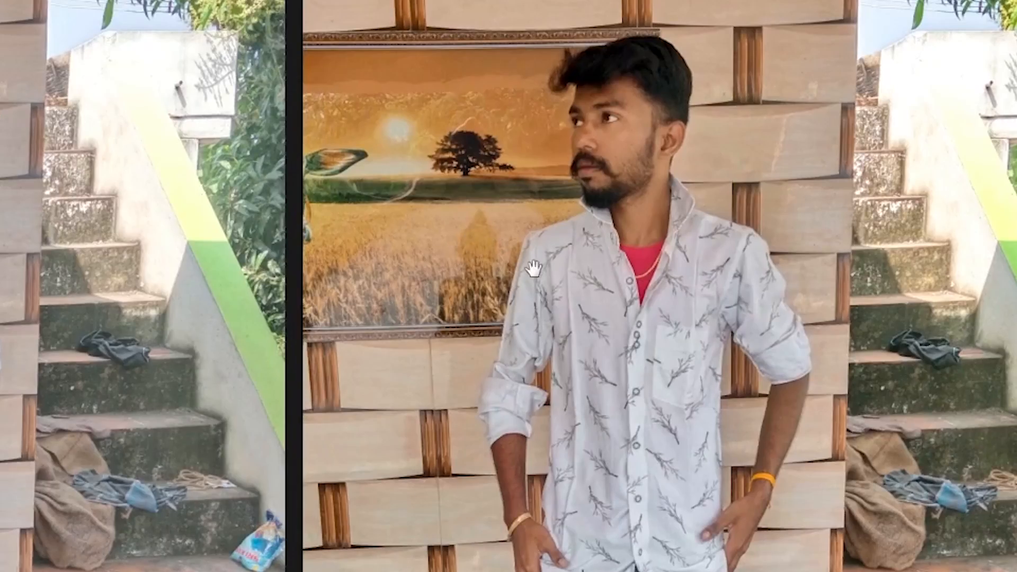
Compare the before and after views across the staircase, tree, cow painting, wall and standing man.
drag(524, 276, 355, 374)
scroll(553, 231, up, 4)
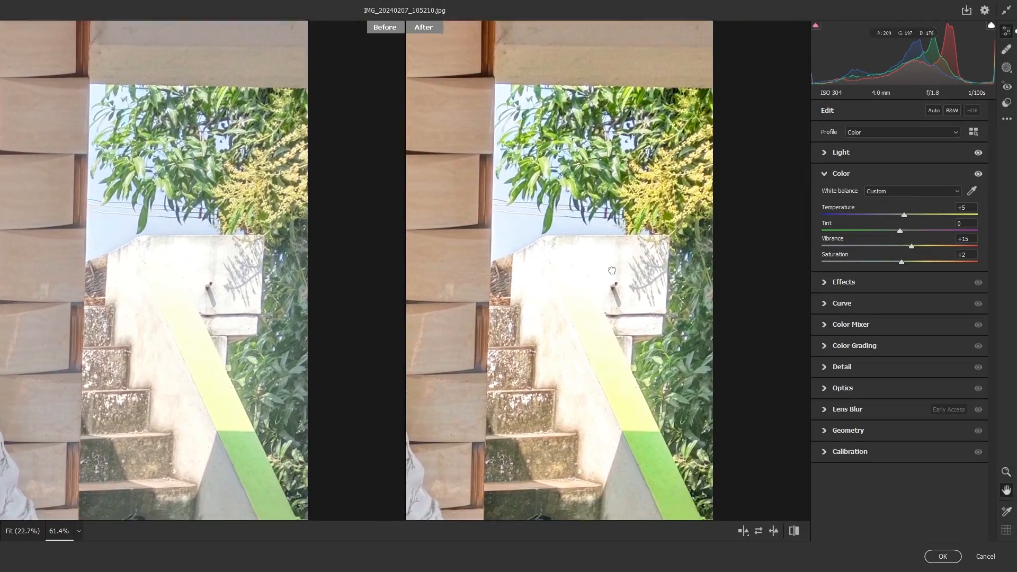
drag(611, 270, 577, 112)
drag(489, 305, 756, 284)
drag(418, 273, 683, 315)
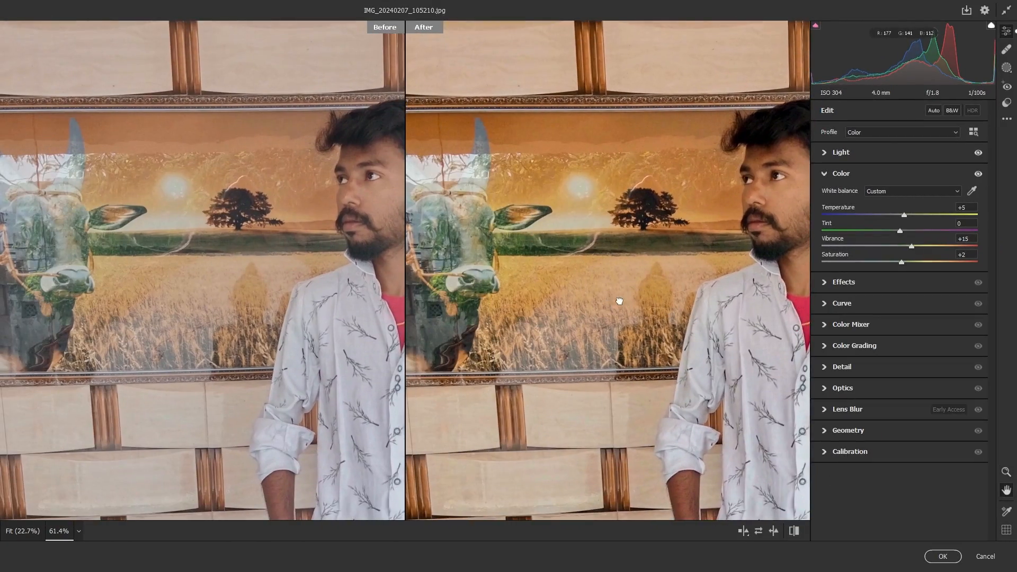
drag(609, 303, 719, 278)
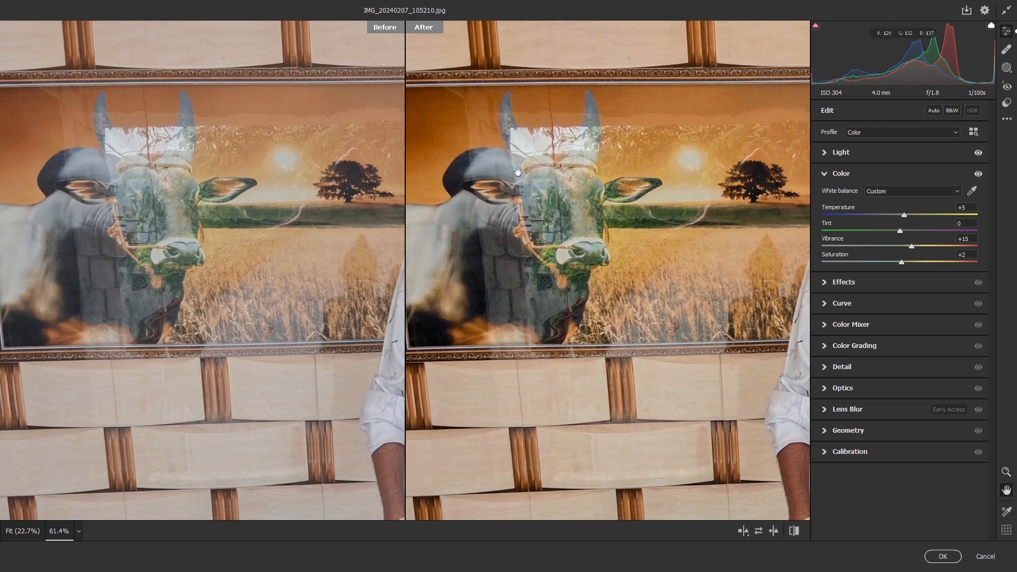
drag(551, 202, 588, 205)
key(z)
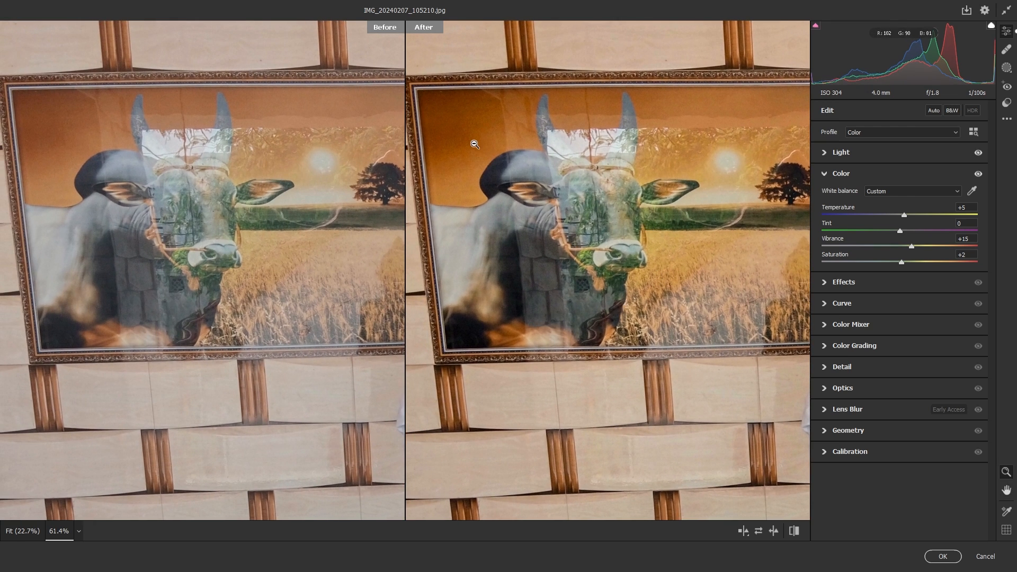
drag(697, 319, 603, 309)
scroll(669, 252, down, 4)
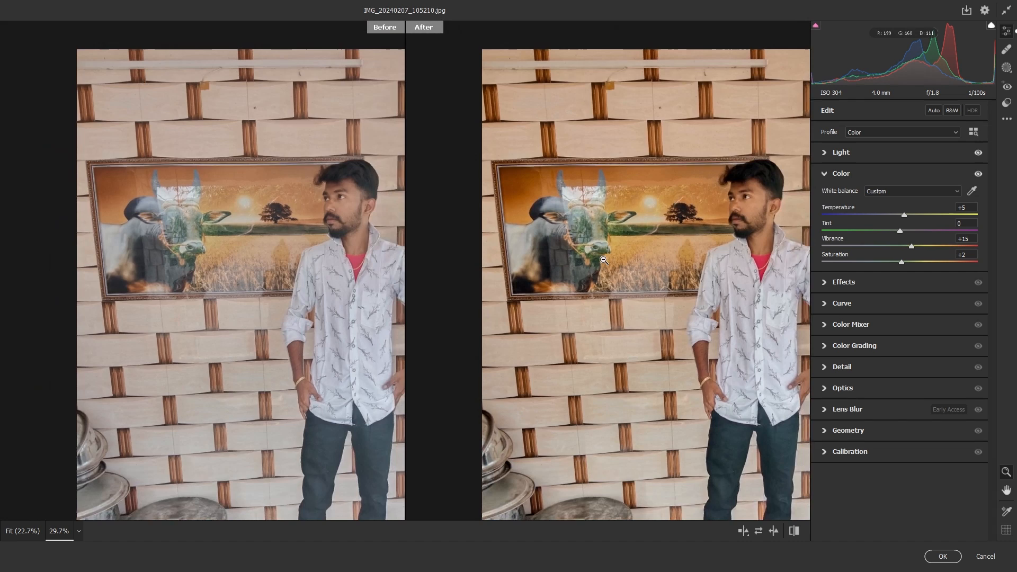
drag(691, 264, 612, 243)
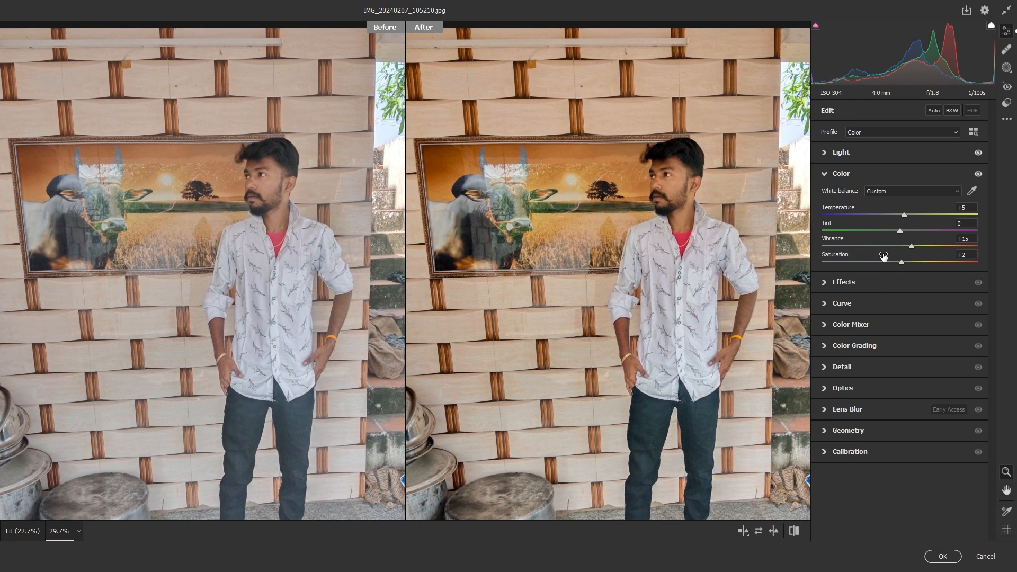
Increase the photo's Vibrance and apply the Camera Raw corrections to Layer 1.
click(924, 247)
drag(926, 246, 928, 247)
click(943, 556)
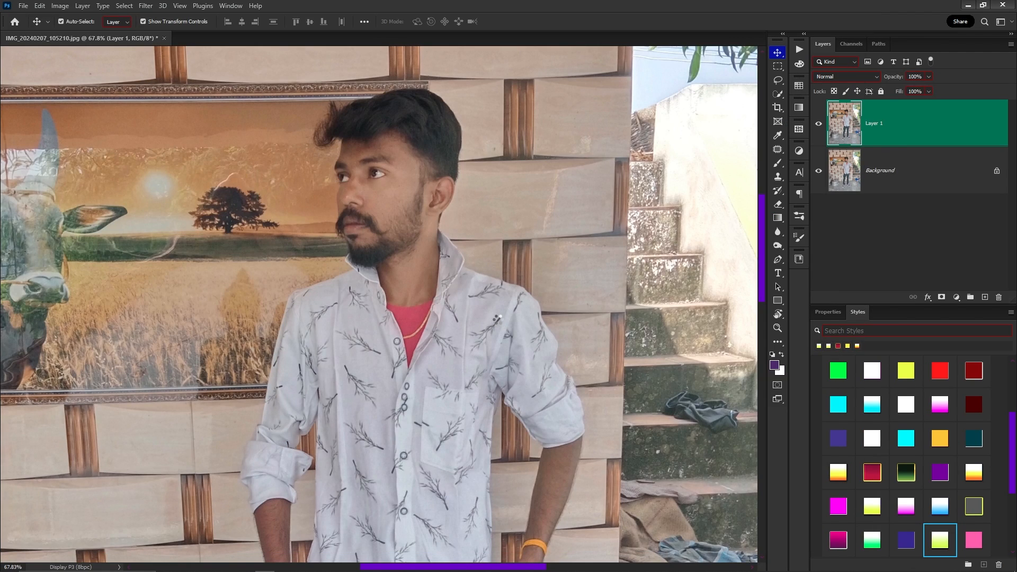
Select the standing man automatically with the Quick Selection tool's Select Subject.
scroll(345, 148, down, 3)
key(w)
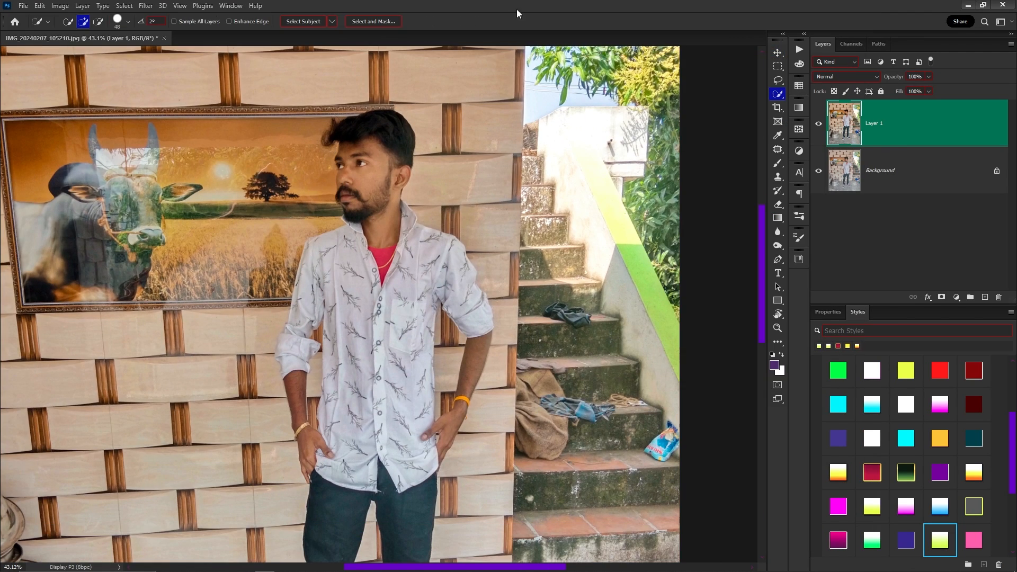
click(297, 22)
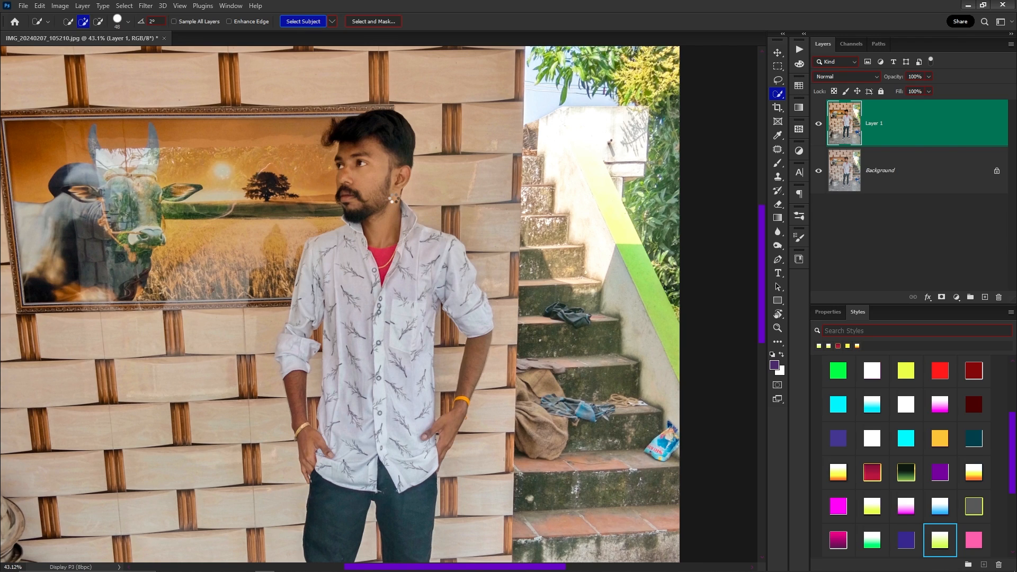
Add the missing collar tip below the man's beard to the selection with the Lasso tool.
scroll(433, 422, up, 3)
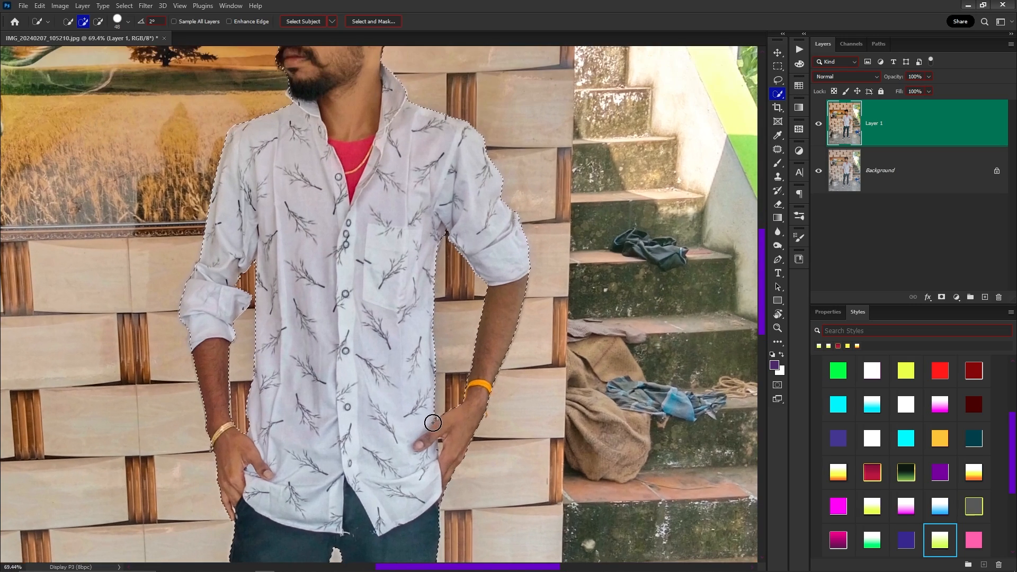
scroll(408, 268, up, 2)
scroll(409, 268, up, 3)
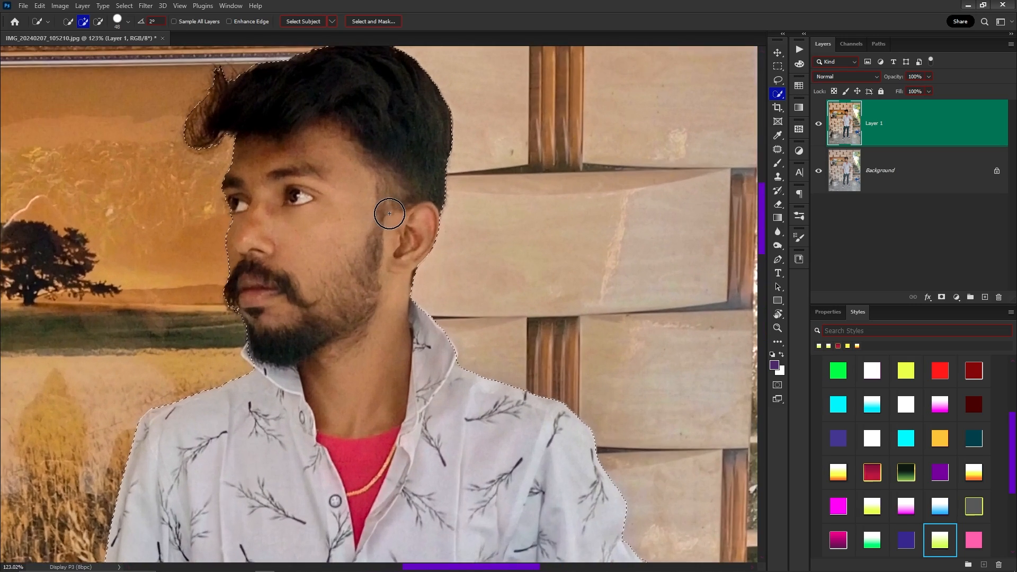
scroll(389, 213, up, 2)
scroll(236, 420, up, 2)
drag(236, 420, 357, 399)
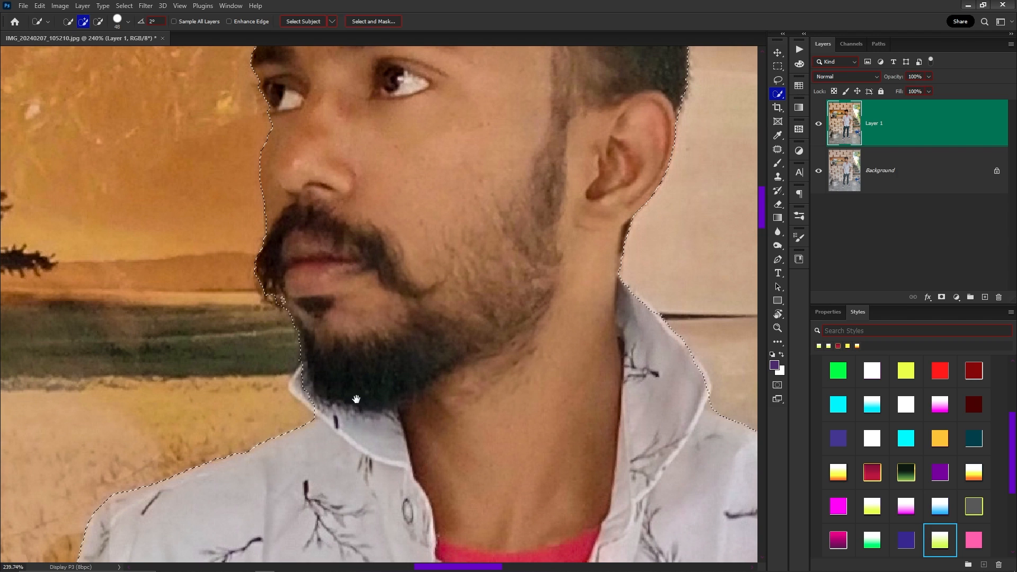
right_click(778, 95)
click(777, 94)
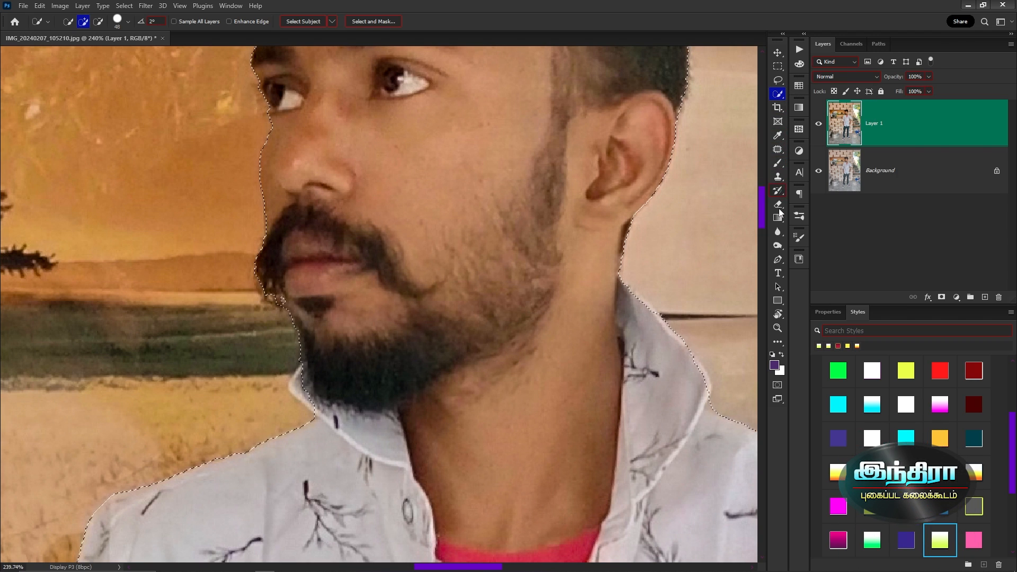
click(777, 80)
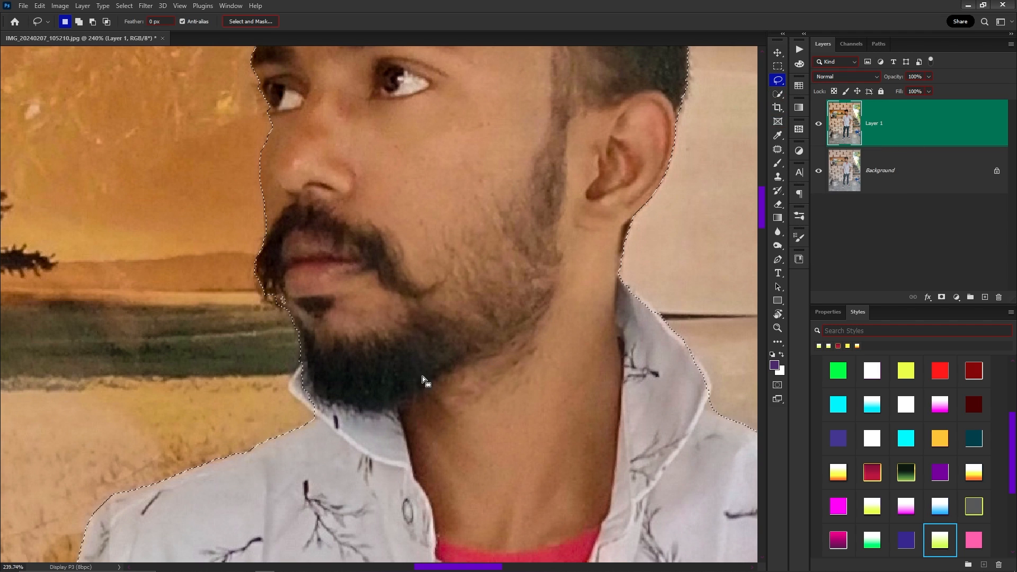
scroll(297, 361, up, 3)
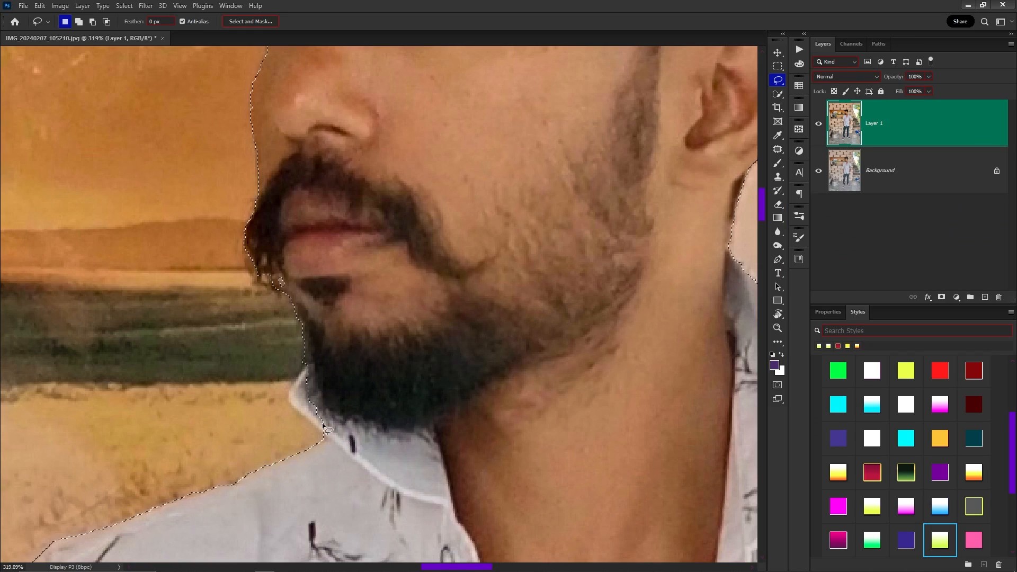
mouse_move(323, 424)
shift+mouse_down()
mouse_move(291, 404)
mouse_move(315, 365)
mouse_move(326, 434)
shift+mouse_up()
Refine the selection around the gap between the rolled sleeve and the shirt by subtracting the leftover background.
mouse_move(239, 466)
mouse_down()
mouse_move(288, 384)
mouse_move(447, 230)
mouse_up()
mouse_move(334, 386)
mouse_down()
mouse_move(431, 63)
mouse_move(337, 129)
mouse_up()
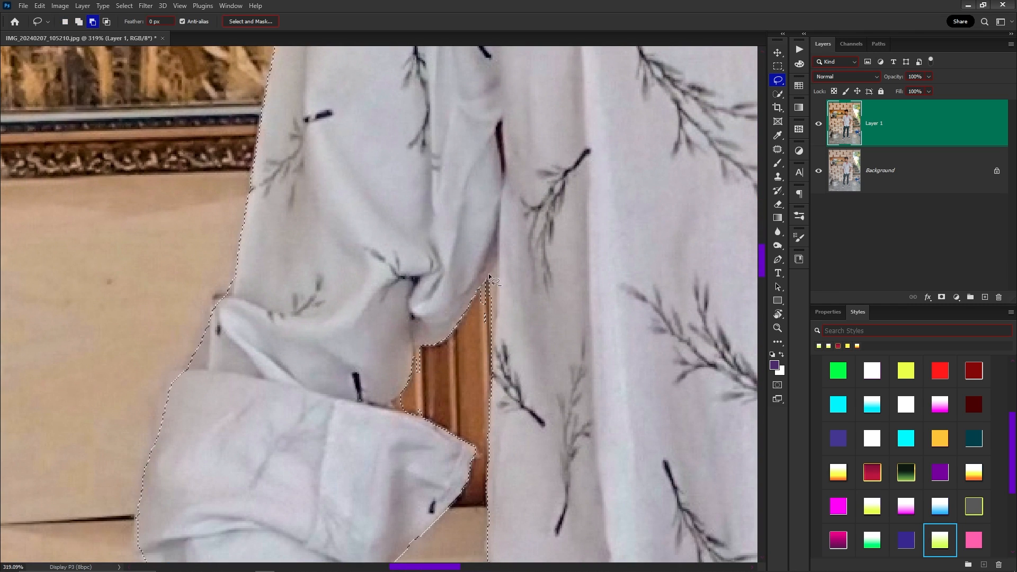
mouse_move(488, 276)
alt+mouse_down()
mouse_move(501, 302)
mouse_move(477, 344)
alt+mouse_up()
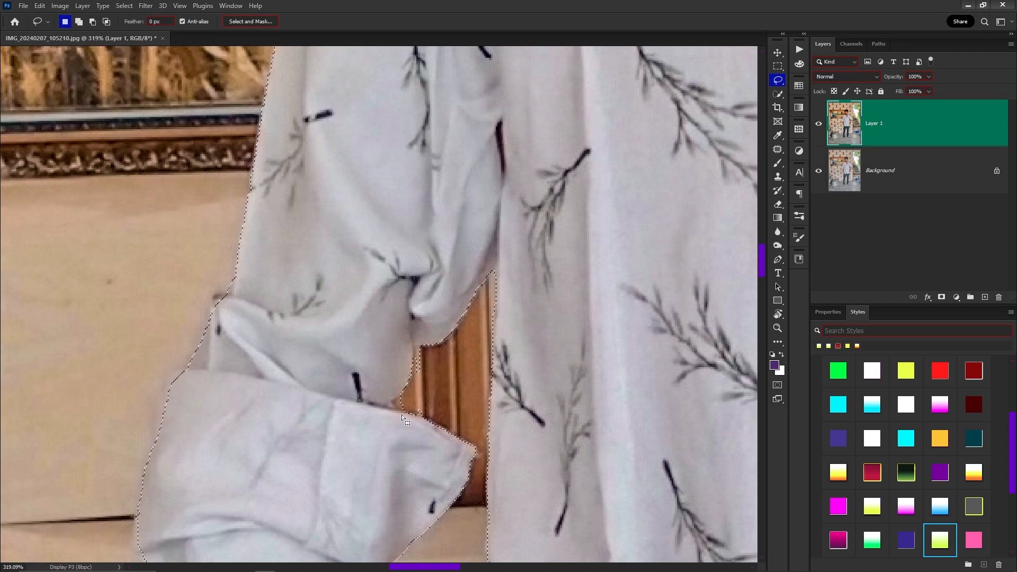
mouse_move(401, 414)
alt+mouse_down()
mouse_move(398, 394)
mouse_move(420, 350)
alt+mouse_up()
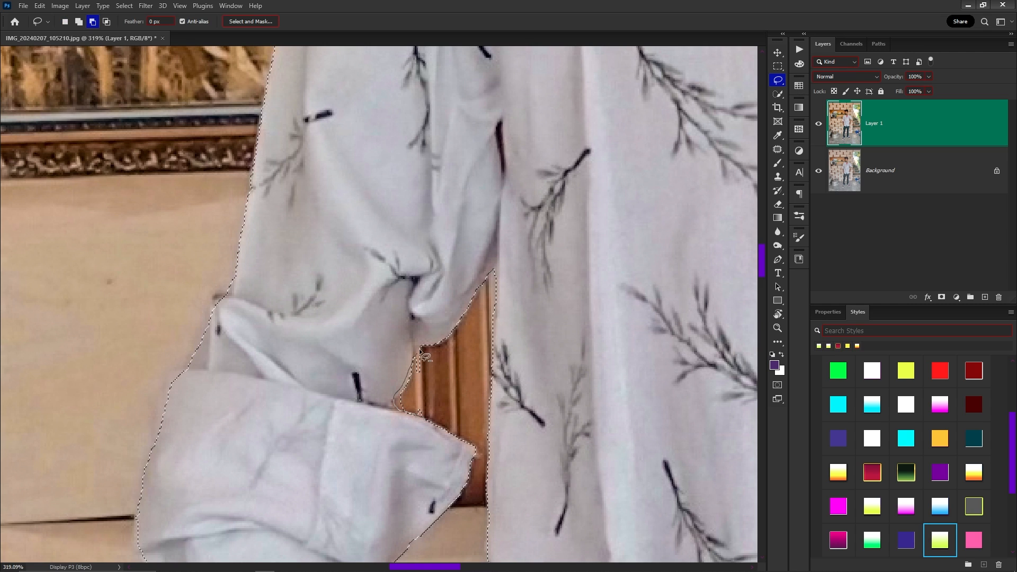
alt+drag(453, 399, 450, 402)
Add the missing edges of the rolled sleeve cuff above the forearm to the selection.
scroll(446, 307, down, 10)
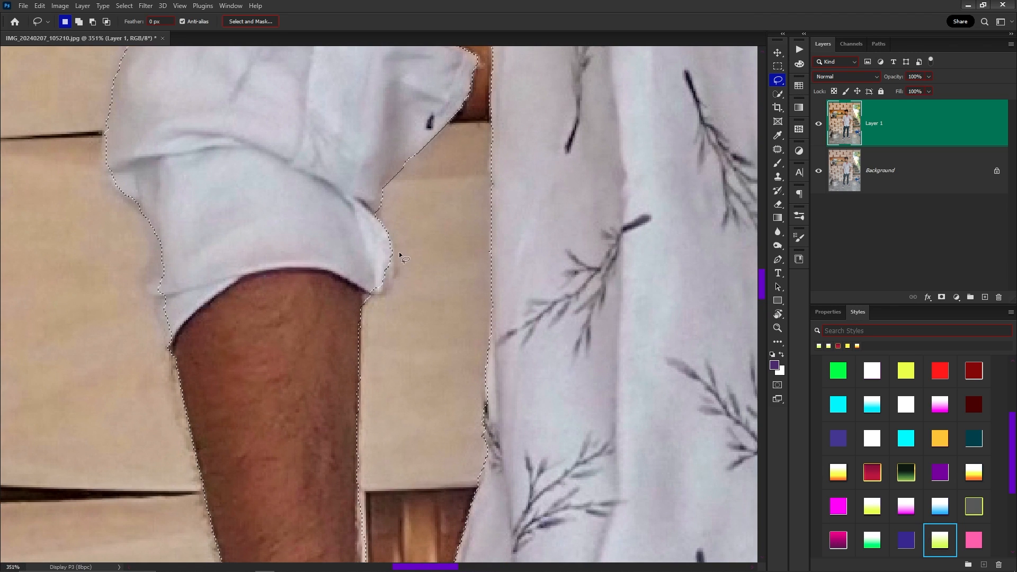
mouse_move(391, 234)
shift+mouse_down()
mouse_move(398, 279)
mouse_move(377, 299)
mouse_move(356, 262)
shift+mouse_up()
mouse_move(171, 324)
mouse_down()
mouse_move(308, 357)
mouse_move(290, 310)
mouse_up()
mouse_move(275, 244)
shift+mouse_down()
mouse_move(261, 150)
mouse_move(365, 288)
shift+mouse_up()
Subtract the strip of background between the braceleted forearm and the shirt from the selection.
scroll(367, 291, down, 4)
mouse_move(401, 409)
mouse_down()
mouse_move(381, 322)
mouse_move(325, 191)
mouse_up()
drag(374, 246, 375, 268)
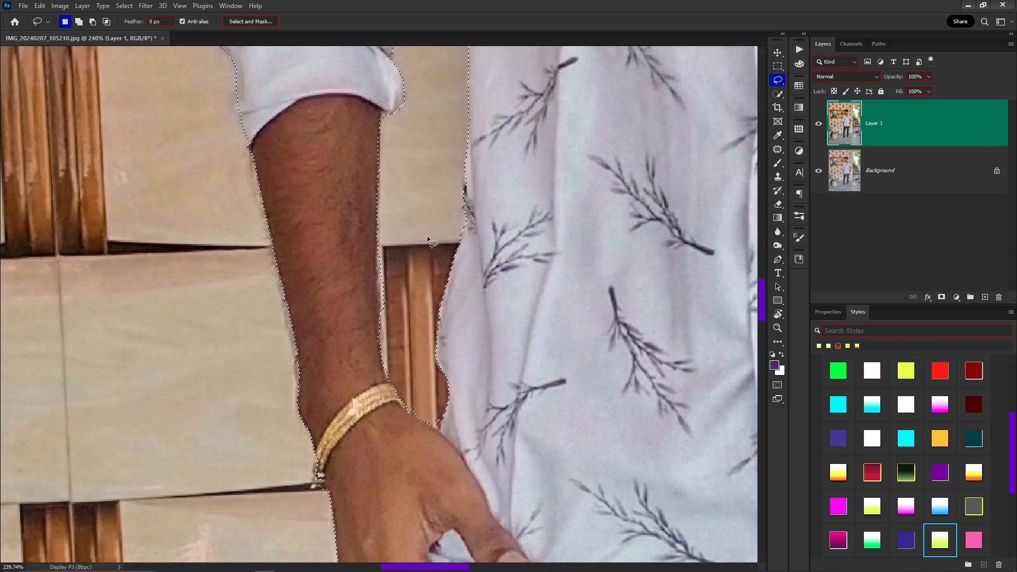
scroll(373, 318, up, 3)
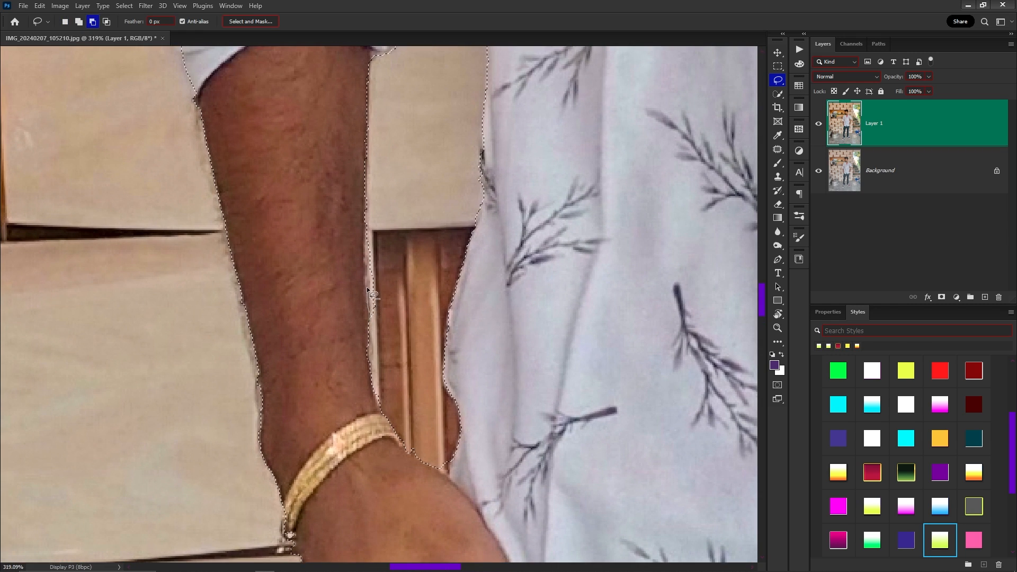
mouse_move(367, 190)
alt+mouse_down()
mouse_move(423, 465)
mouse_move(439, 474)
mouse_move(455, 467)
mouse_move(459, 430)
alt+mouse_up()
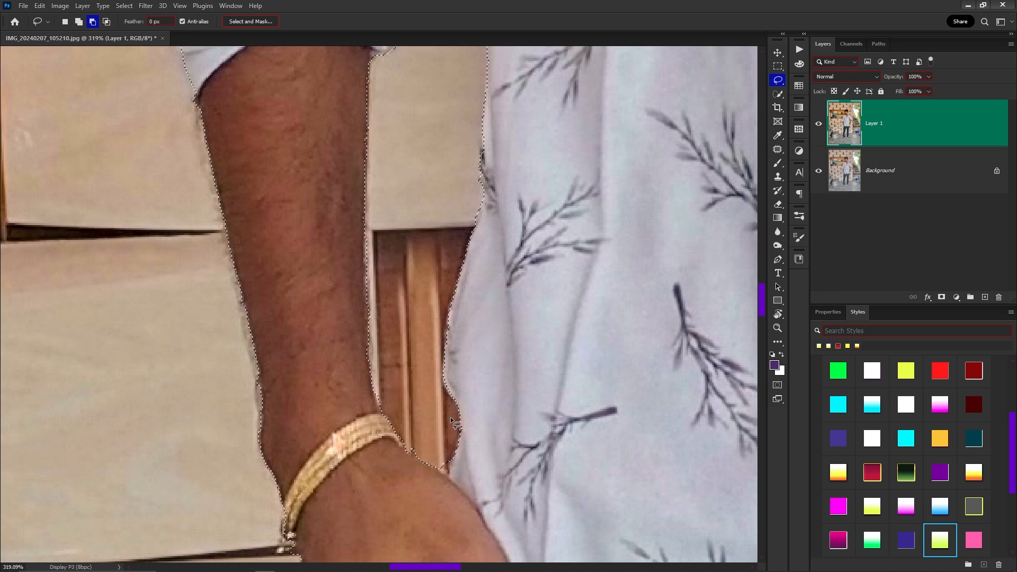
Follow the selection down the trousers and trim the background along the upper edge of the sandal marked R.
scroll(440, 424, down, 3)
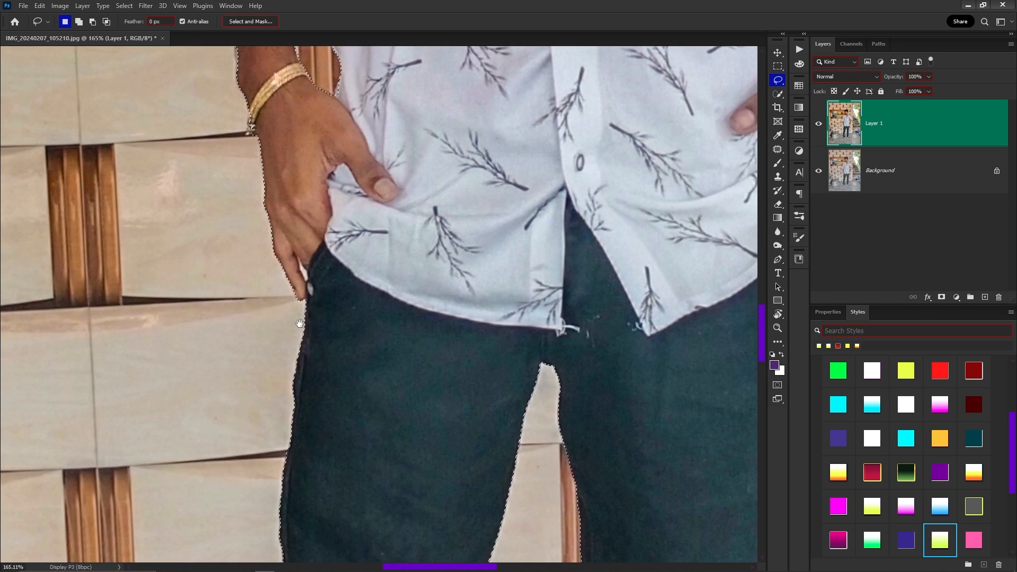
drag(453, 367, 403, 122)
drag(403, 361, 370, 69)
drag(318, 477, 376, 105)
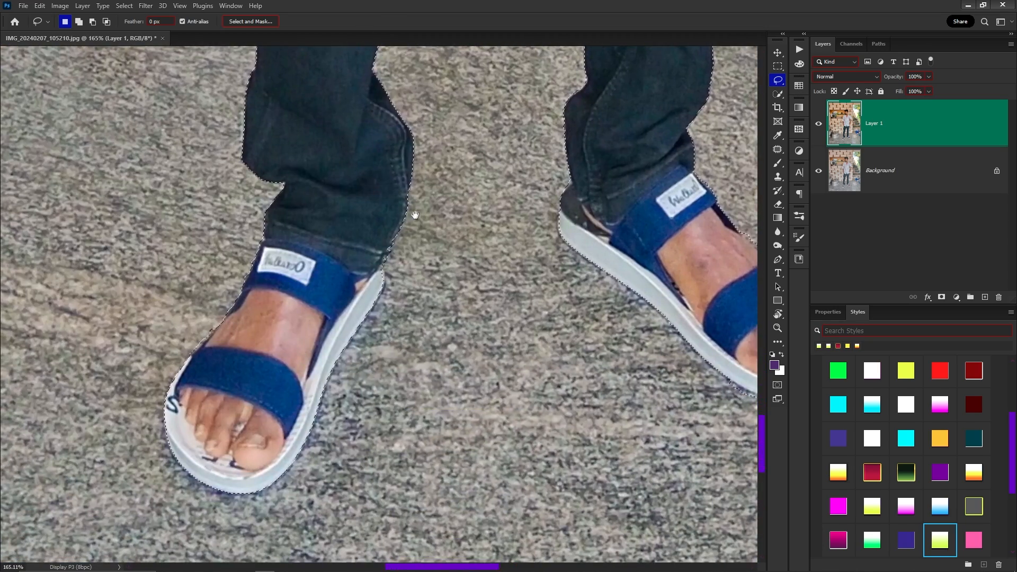
drag(529, 237, 409, 261)
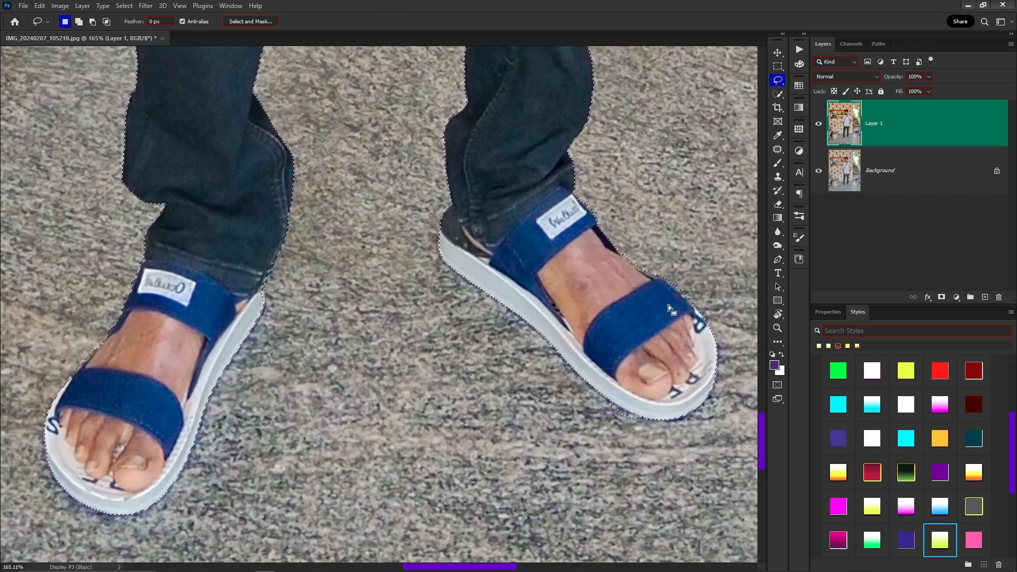
scroll(668, 310, up, 5)
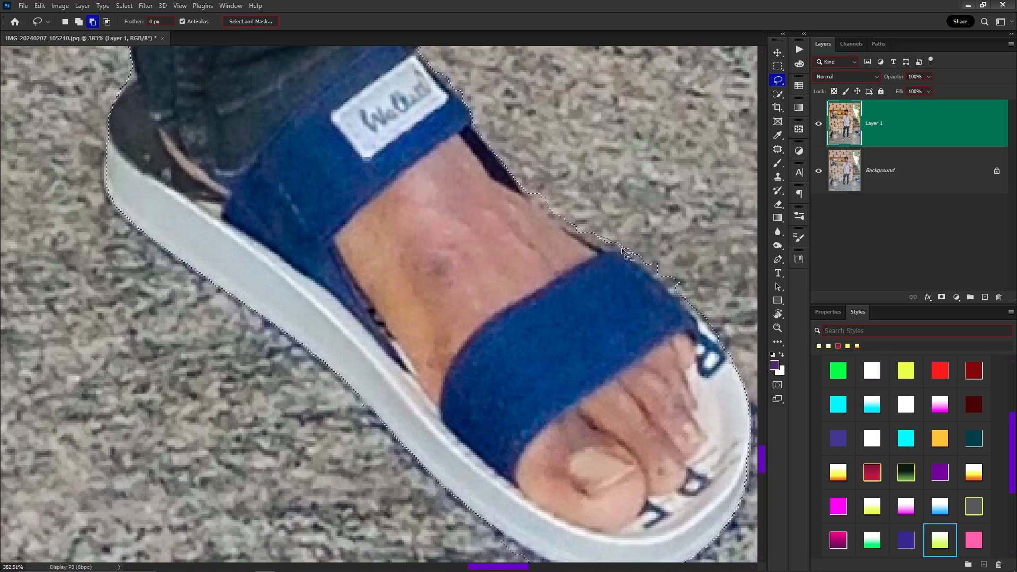
drag(659, 212, 594, 215)
Check the selection outline along the legs, the hand with the orange wristband, and the head.
scroll(559, 177, down, 5)
drag(497, 320, 495, 464)
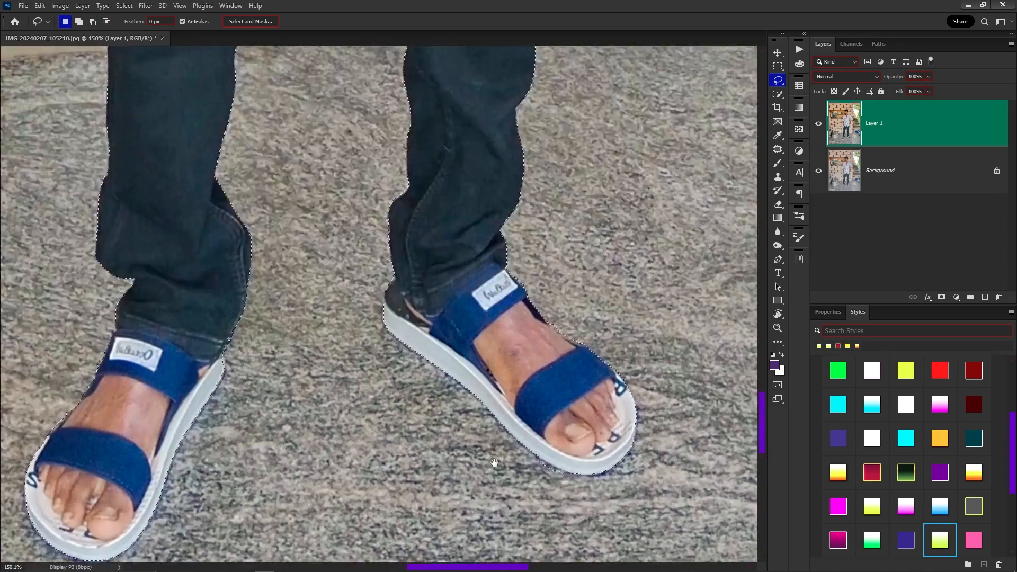
drag(506, 115, 511, 385)
mouse_move(577, 193)
mouse_down()
mouse_move(559, 376)
mouse_move(567, 419)
mouse_move(579, 286)
mouse_move(550, 464)
mouse_up()
drag(571, 216, 547, 343)
scroll(547, 343, up, 4)
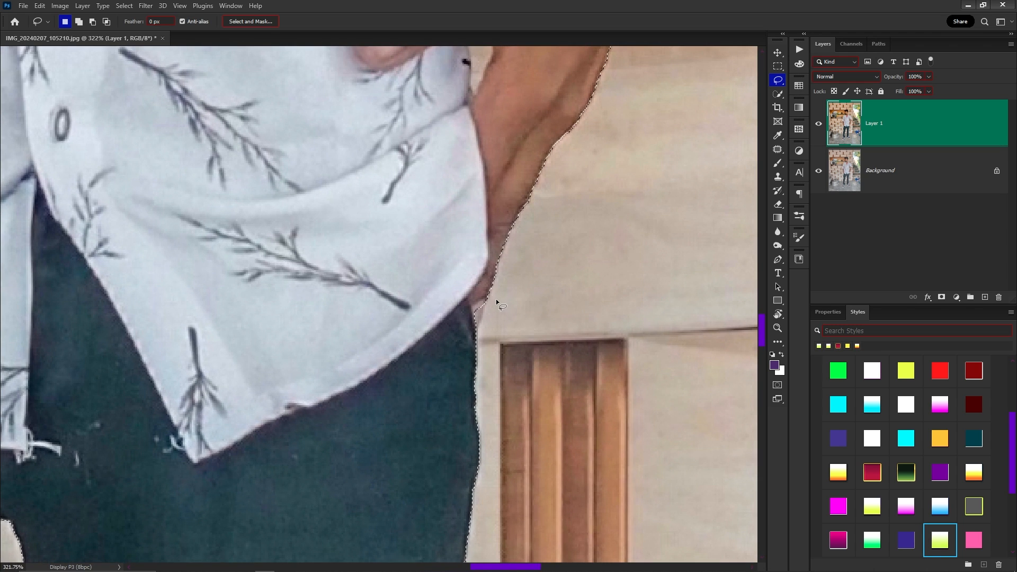
drag(510, 233, 504, 461)
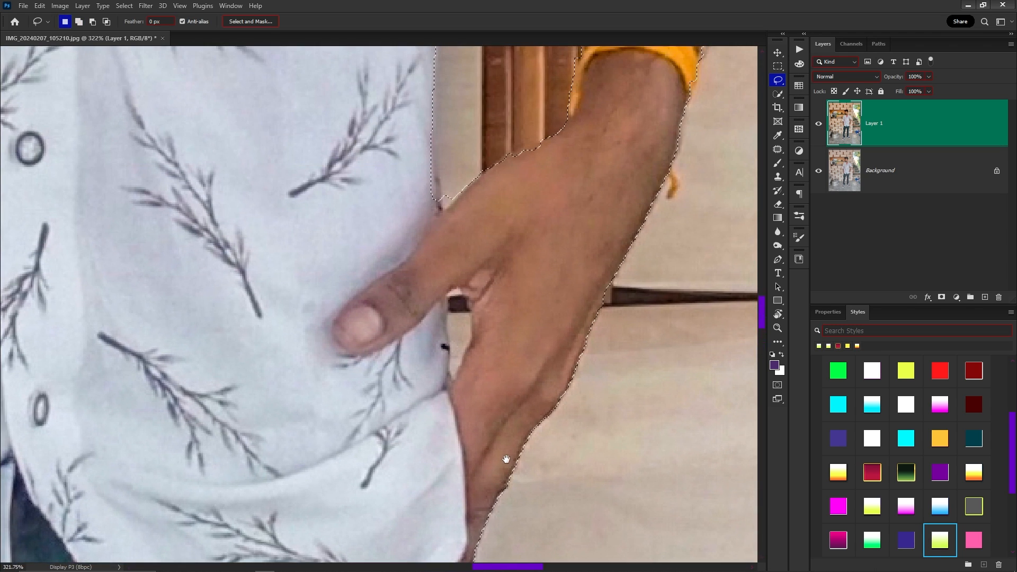
scroll(527, 229, up, 2)
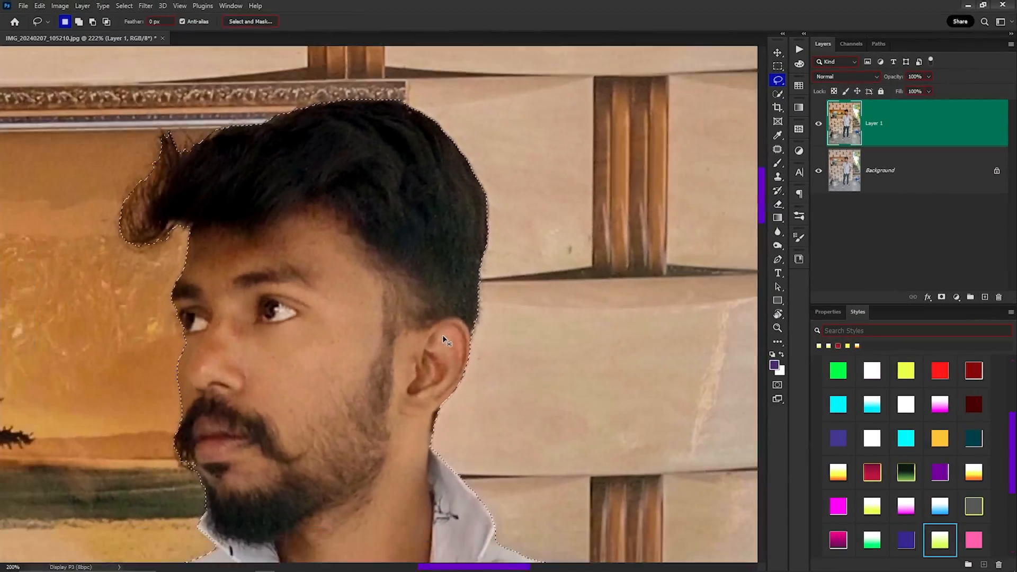
scroll(443, 334, down, 3)
drag(437, 361, 466, 212)
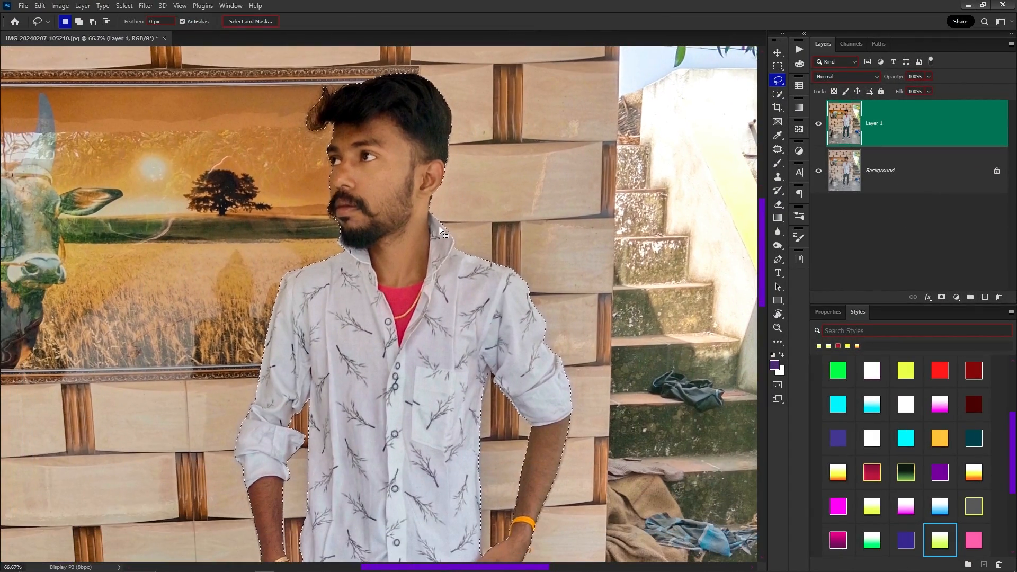
Mask Layer 1 with the man's selection and hide the Background layer.
click(941, 297)
click(819, 172)
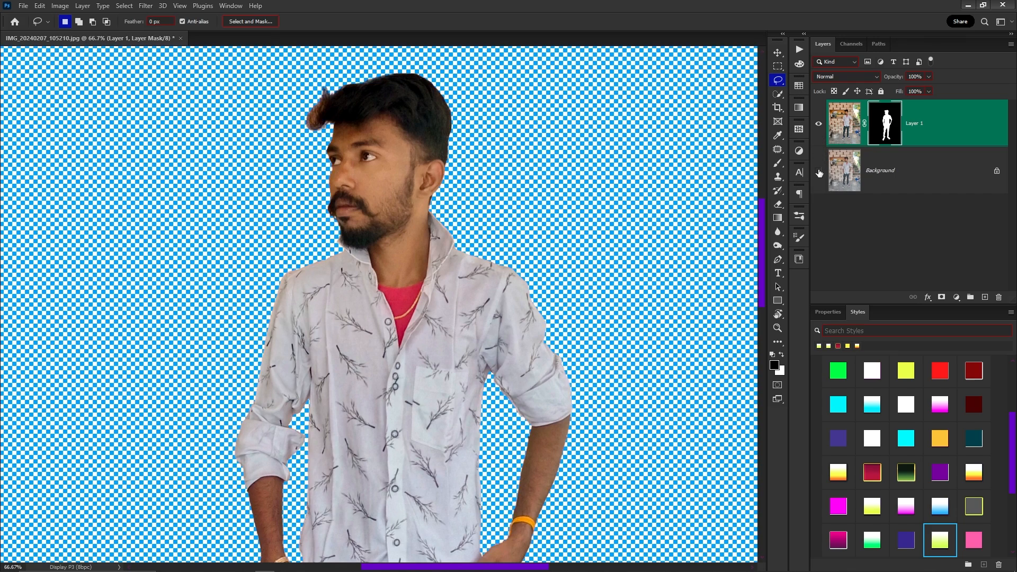
Open Layer 1's mask in the Select and Mask workspace with the man's hair in view.
drag(327, 94, 403, 143)
drag(384, 194, 260, 294)
drag(320, 264, 268, 280)
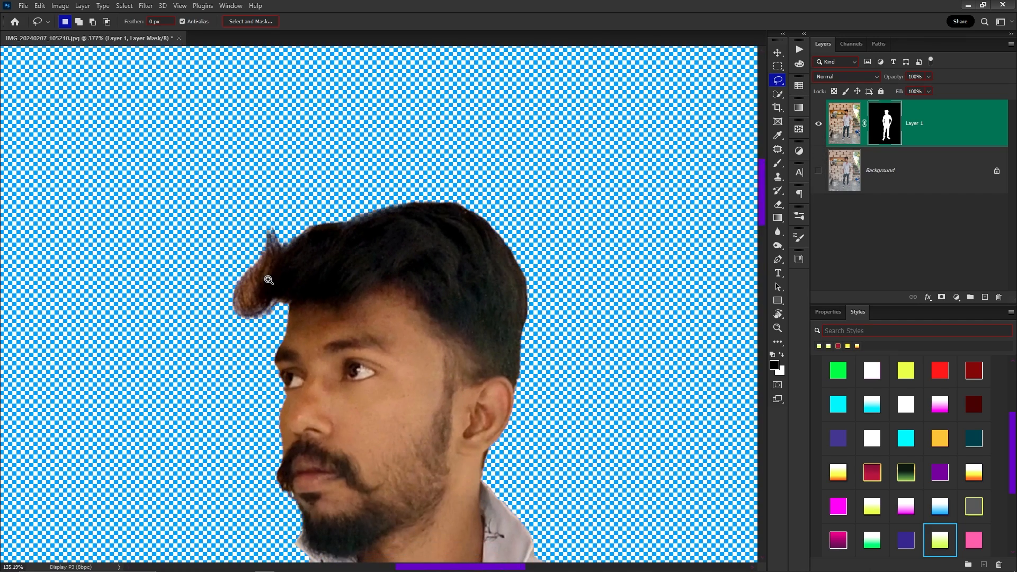
right_click(884, 136)
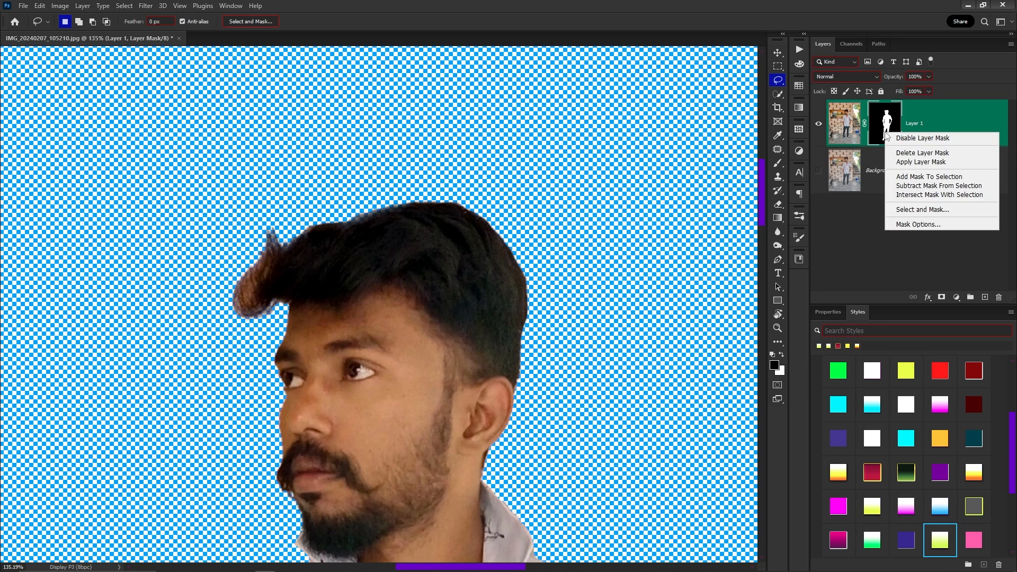
click(919, 210)
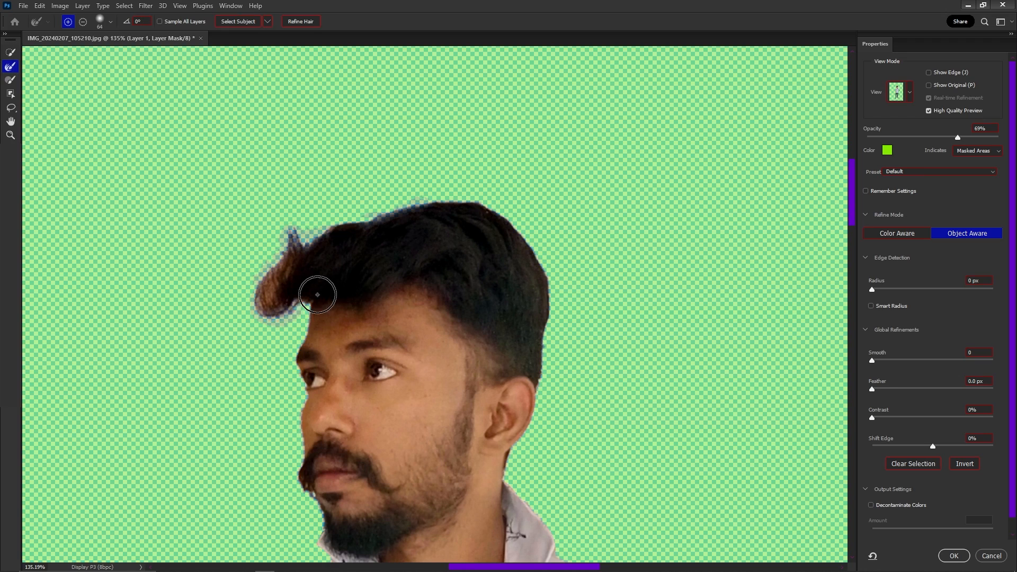
Refine the mask edge along the front hair tuft, moustache and beard, and output the result to a new layer with a layer mask.
drag(250, 276, 279, 277)
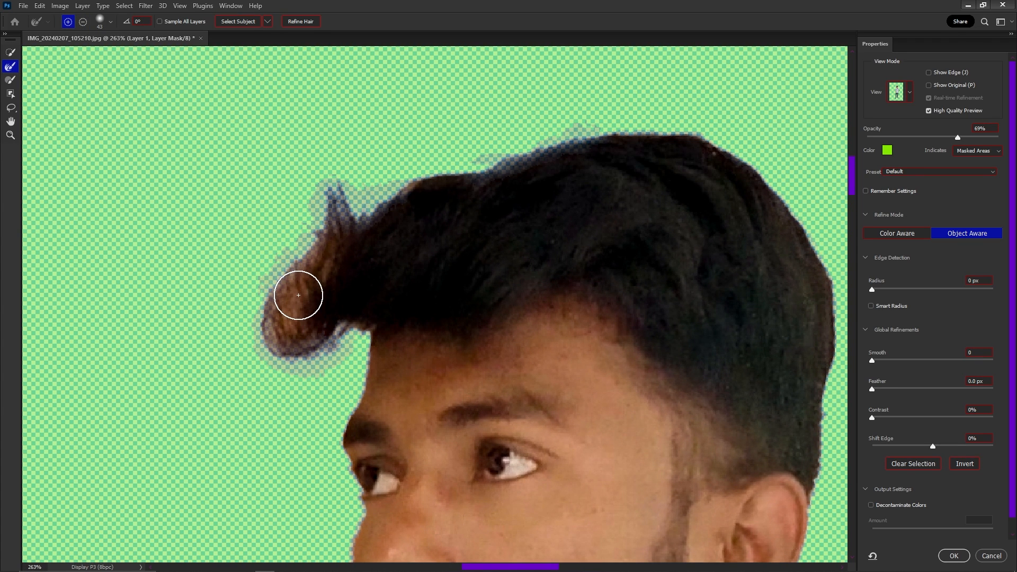
mouse_move(398, 284)
mouse_down()
mouse_move(352, 265)
mouse_move(302, 323)
mouse_move(339, 311)
mouse_move(306, 333)
mouse_move(268, 302)
mouse_move(325, 218)
mouse_move(383, 196)
mouse_up()
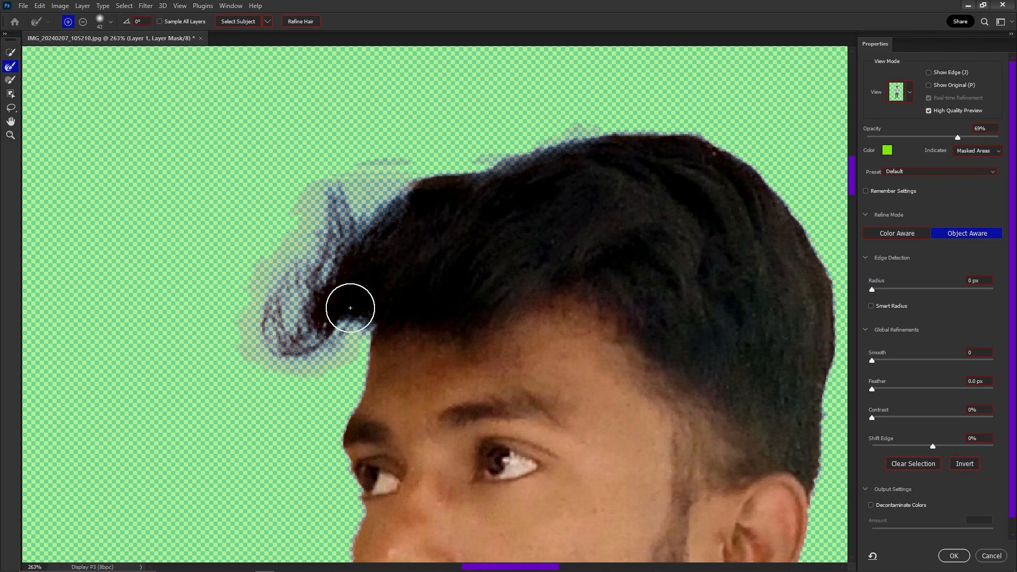
mouse_move(381, 375)
mouse_down()
mouse_move(406, 56)
mouse_move(374, 389)
mouse_up()
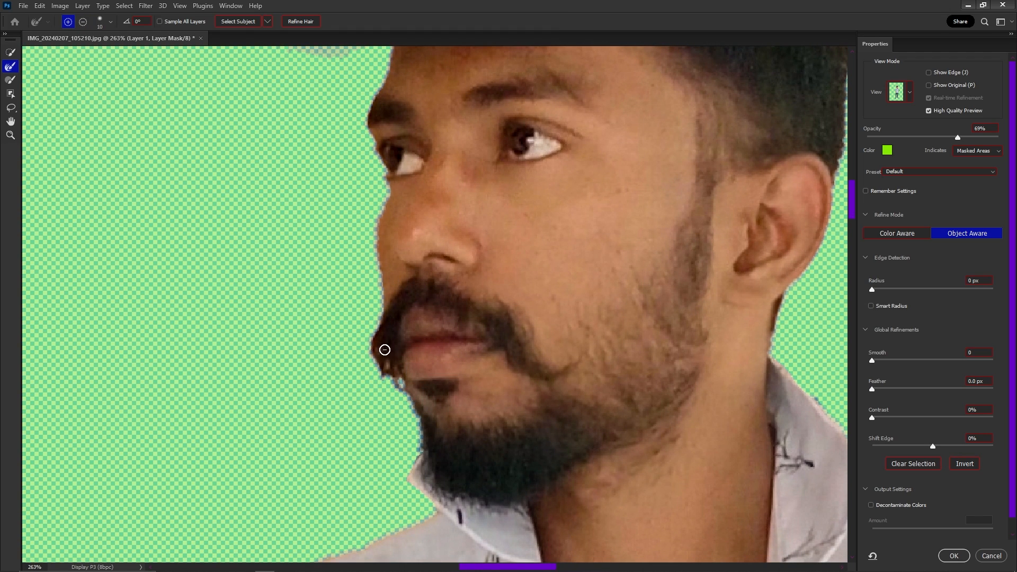
mouse_move(385, 350)
mouse_down()
mouse_move(376, 352)
mouse_move(405, 430)
mouse_move(372, 371)
mouse_up()
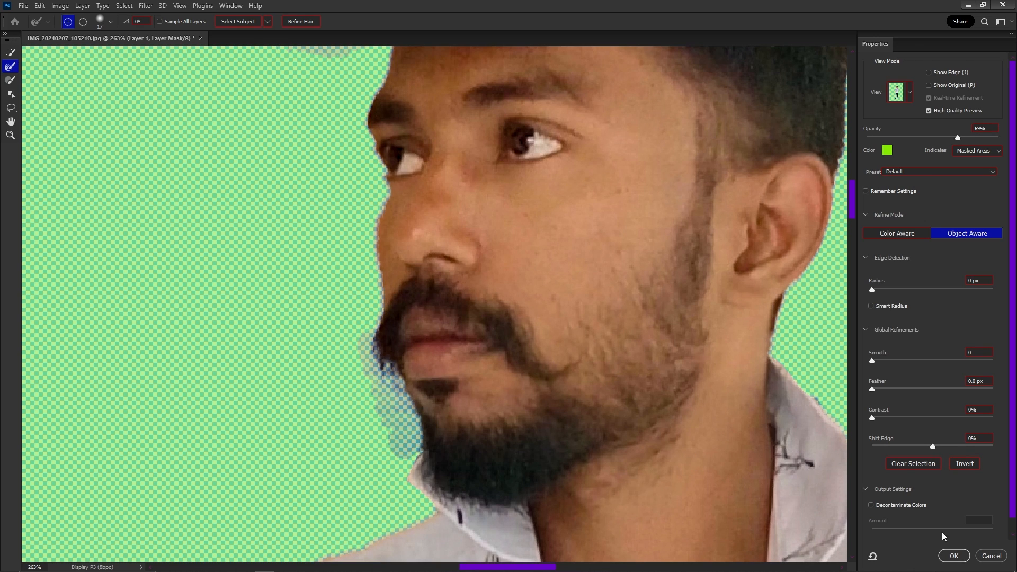
click(953, 556)
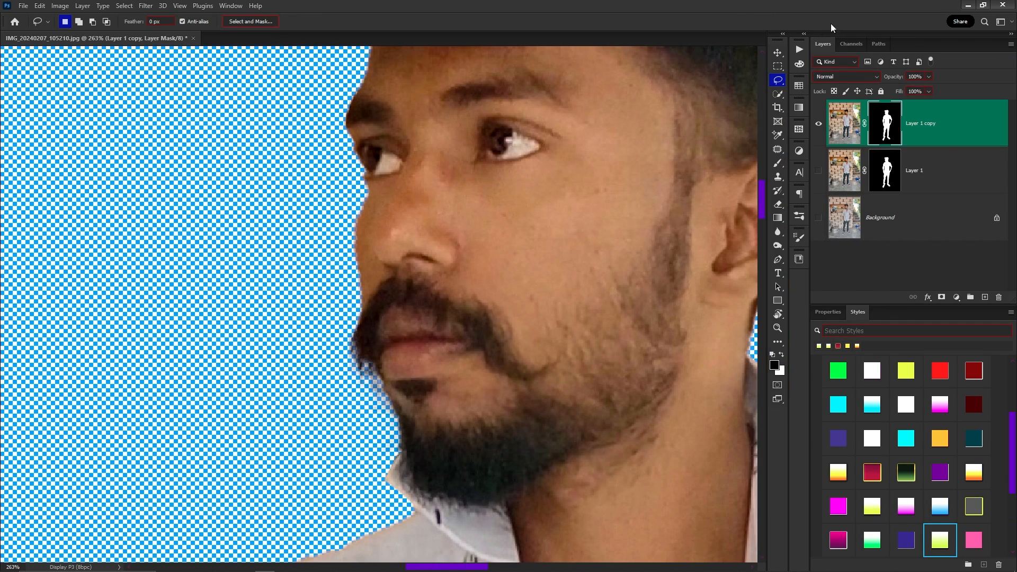
Run the Cyan Fill action to add a solid blue fill behind the man, and check his face and hair edges.
click(801, 52)
click(725, 75)
scroll(471, 167, down, 4)
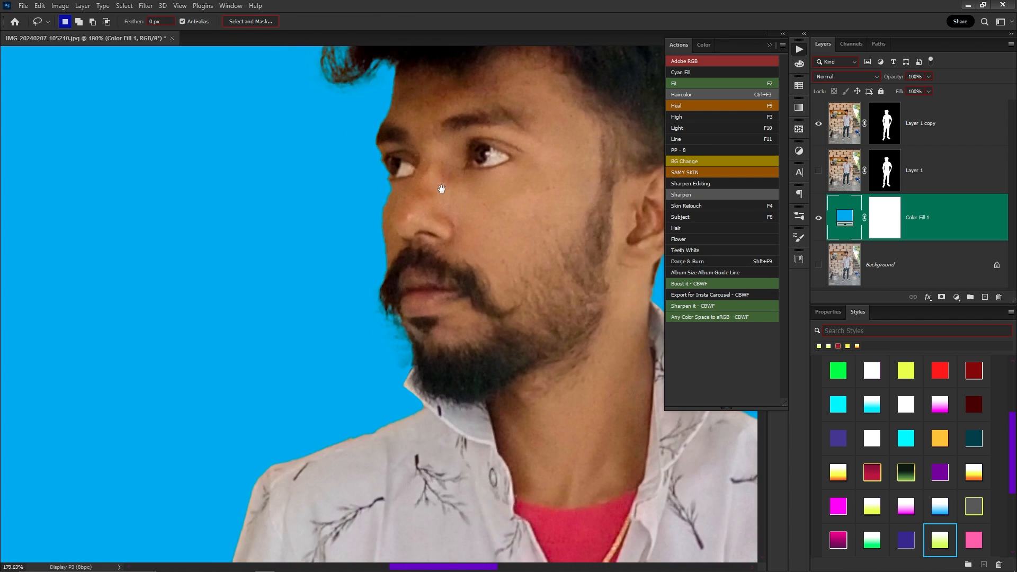
drag(439, 161, 425, 376)
scroll(531, 347, down, 8)
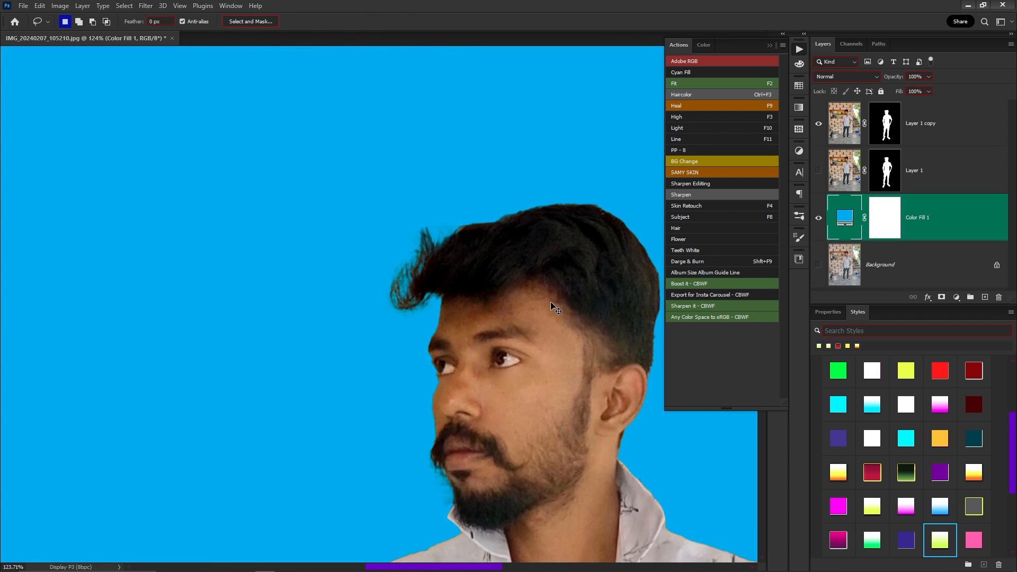
Select both trouser legs with the Quick Selection tool and make Layer 1 copy the active layer.
key(w)
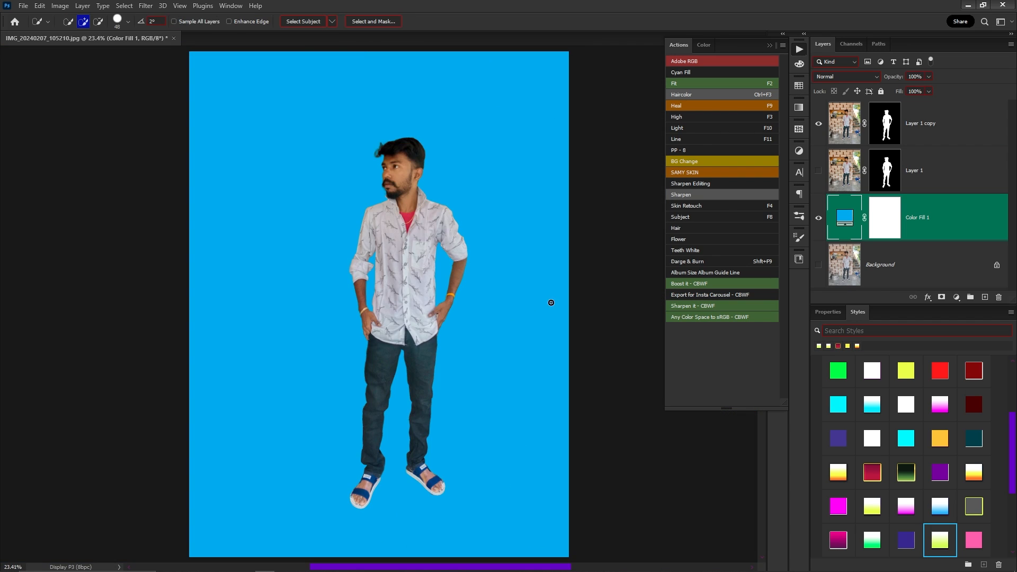
scroll(386, 371, up, 3)
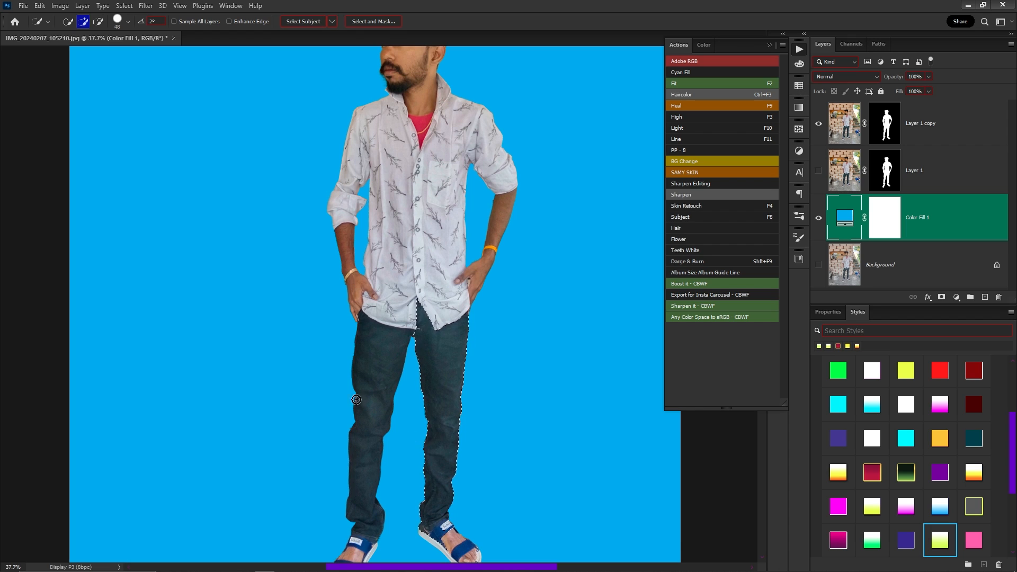
scroll(422, 365, down, 2)
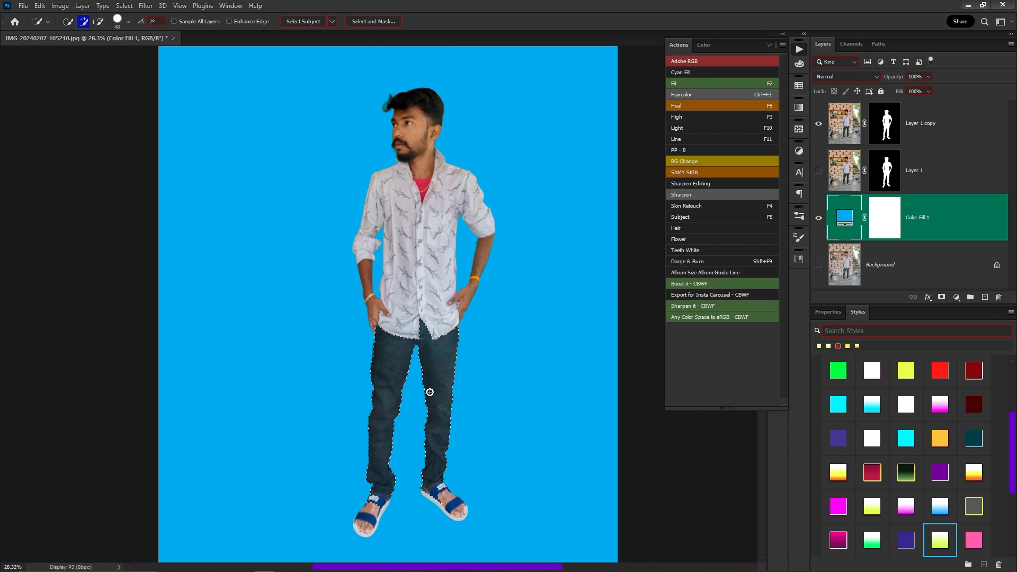
click(951, 113)
key(ctrl+m)
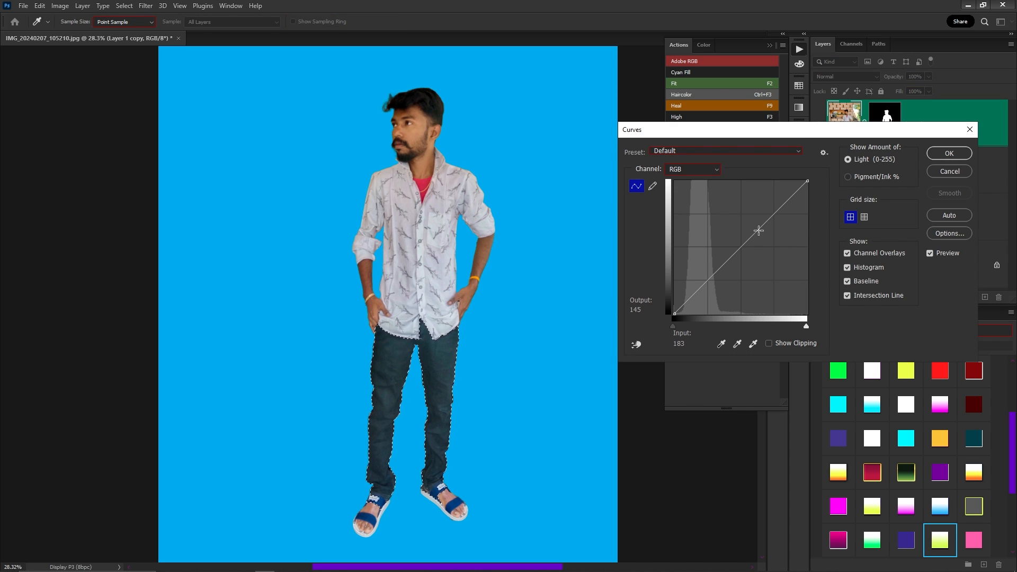
mouse_move(770, 218)
mouse_down()
mouse_move(772, 242)
mouse_move(762, 233)
mouse_up()
key(ctrl+z)
key(Escape)
Shift the selected trousers' midtones toward cyan and blue with Color Balance, and deselect.
key(ctrl+b)
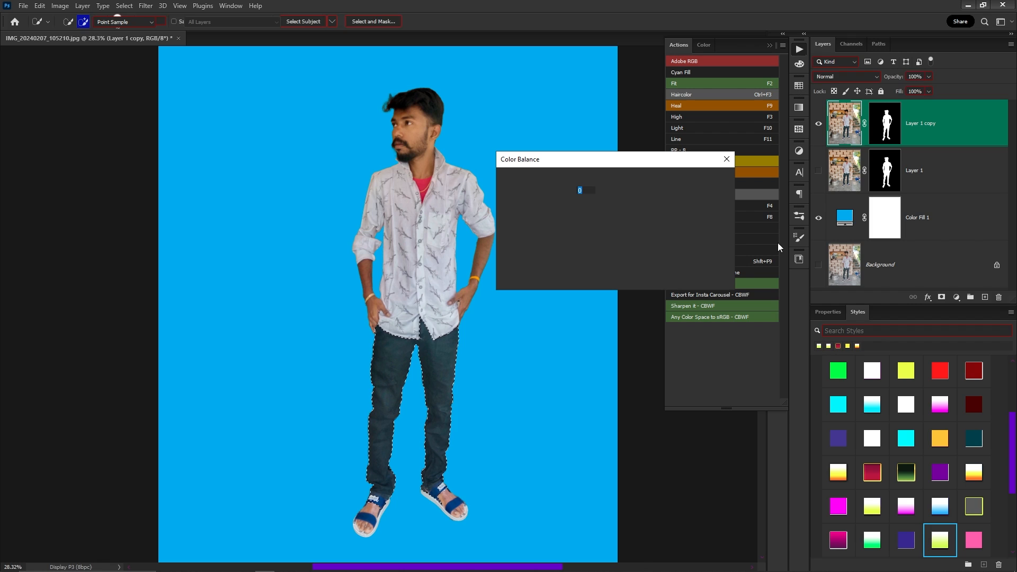
drag(594, 205, 620, 230)
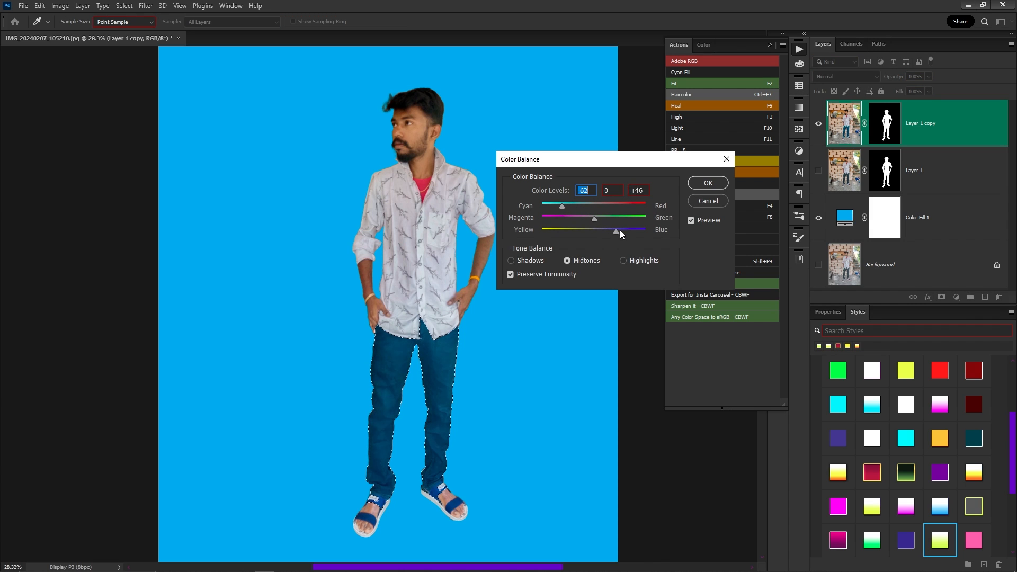
key(Return)
key(ctrl+d)
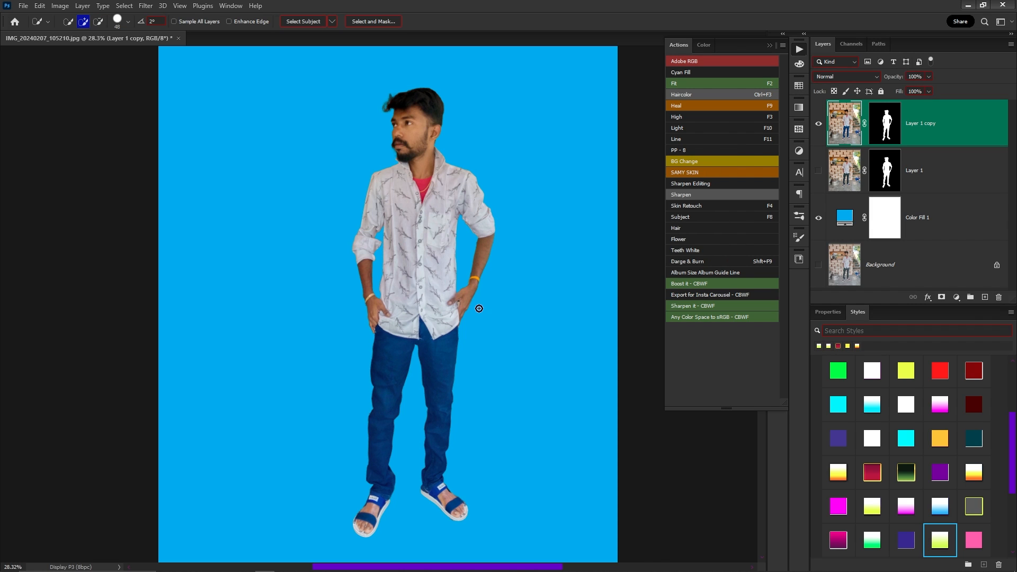
Recolor the Color Fill 1 layer to bright green and check the cut-out against it.
key(v)
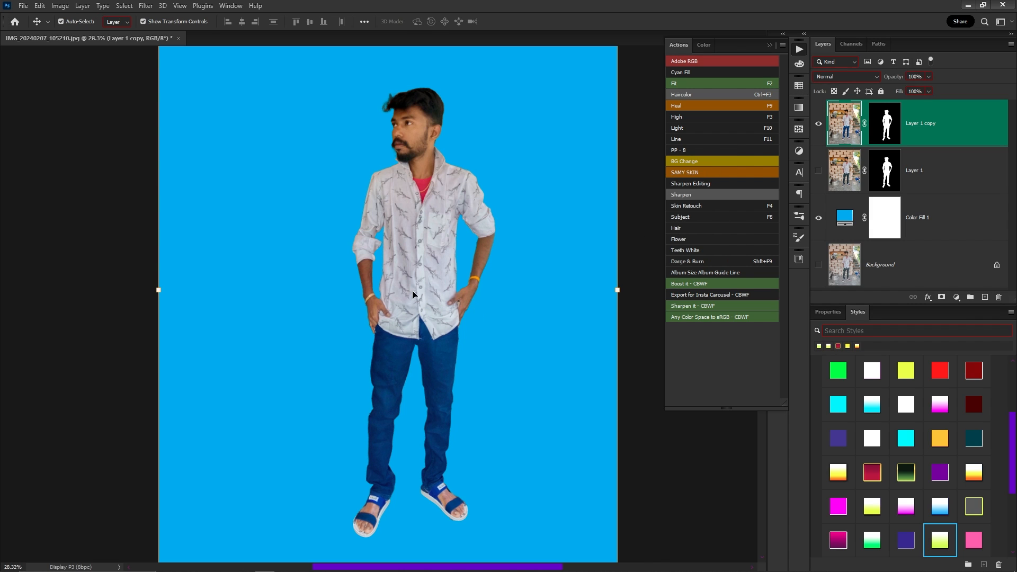
double_click(851, 223)
mouse_move(399, 250)
mouse_down()
mouse_move(399, 274)
mouse_move(399, 266)
mouse_up()
key(Return)
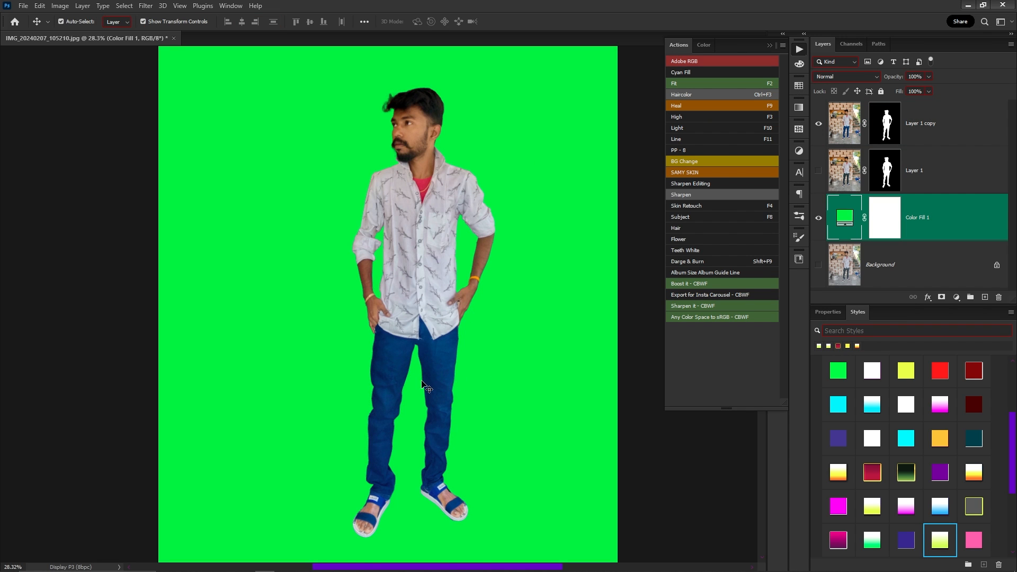
scroll(427, 388, up, 2)
drag(406, 221, 414, 358)
scroll(438, 141, down, 2)
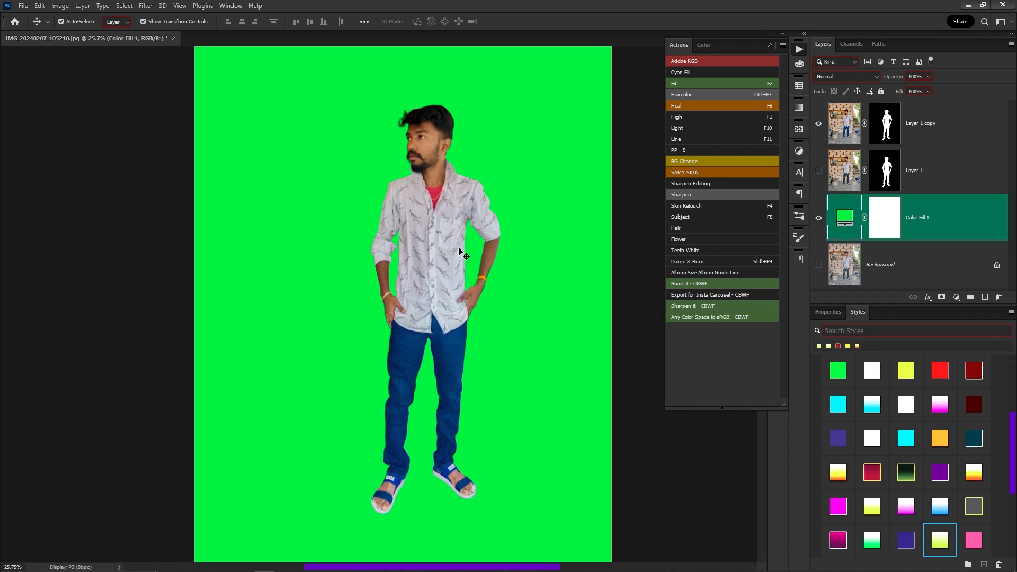
Save the green-background image as IMG_20240207_105210 in the Editing folder, accepting the save options.
key(ctrl+s)
key(Return)
key(Return)
Open WhatsApp Image 2024-02-07 at 8.16.15 PM (1) from the Editing folder in the image viewer and examine the man's face up close.
click(796, 104)
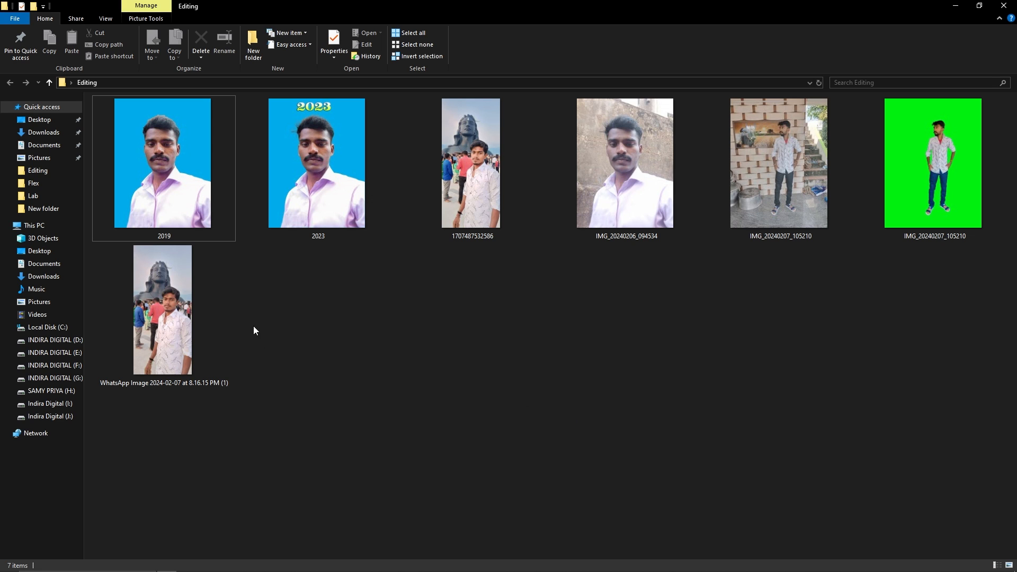
double_click(163, 317)
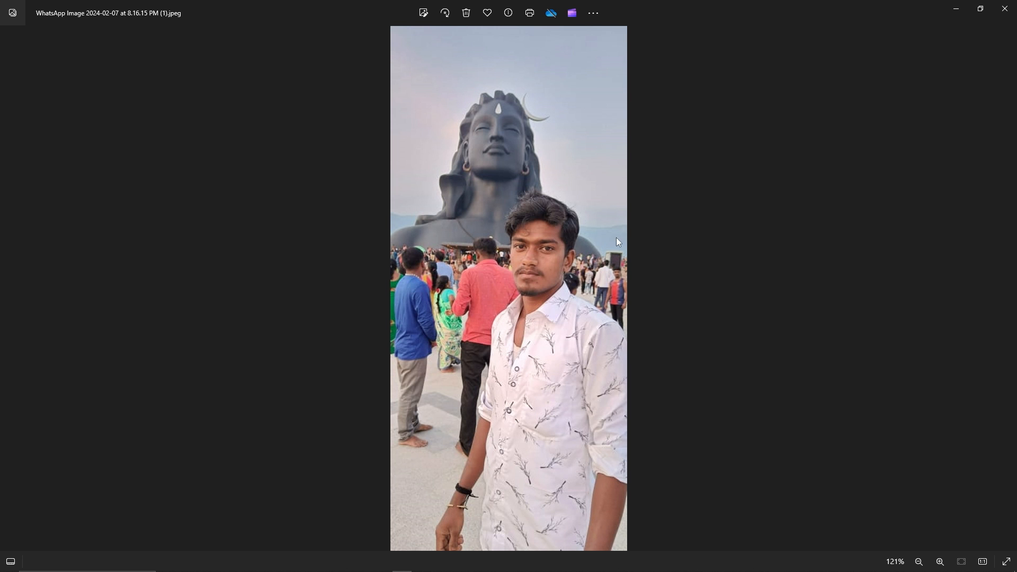
scroll(618, 241, up, 8)
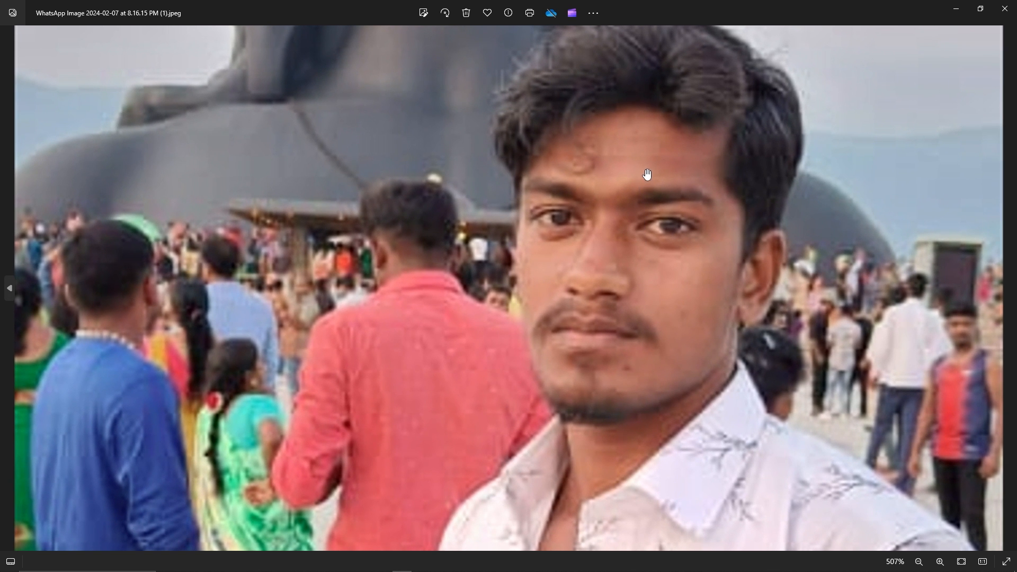